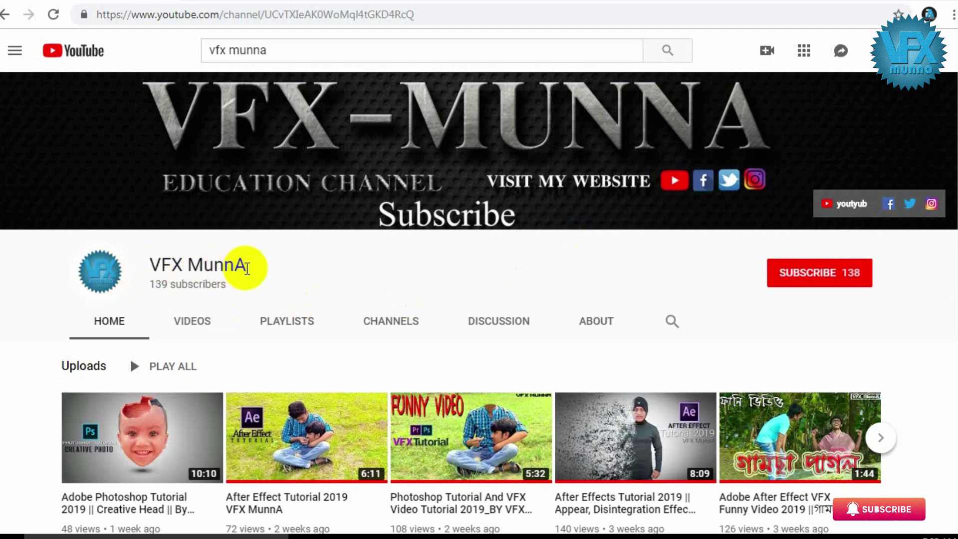
# - Subscribe to the tutorial channel on YouTube, bringing its count to 139
pyautogui.click(814, 281)
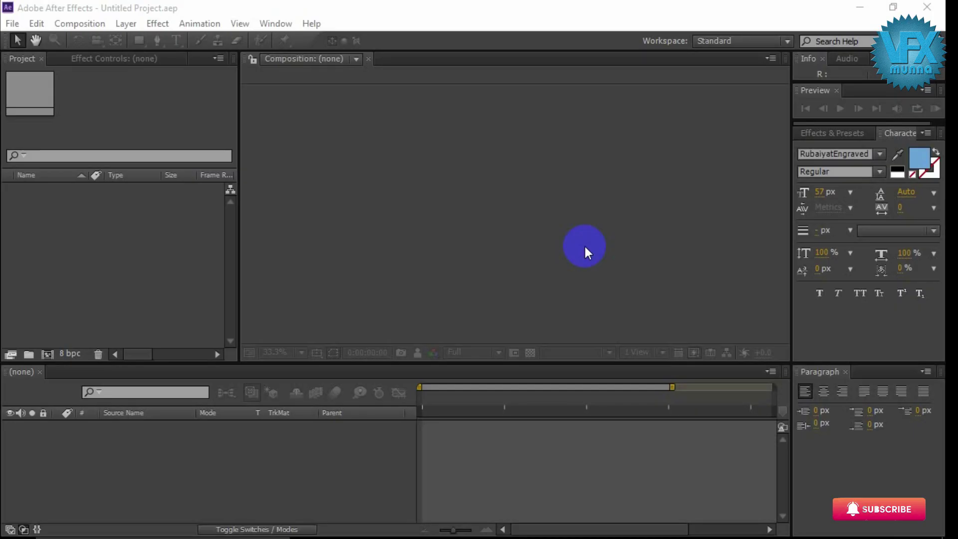
# - Import a2z.png, the Animation Bubbles MP4 and preview_Underwater 2.jpg from Explorer into the Project panel
pyautogui.click(862, 8)
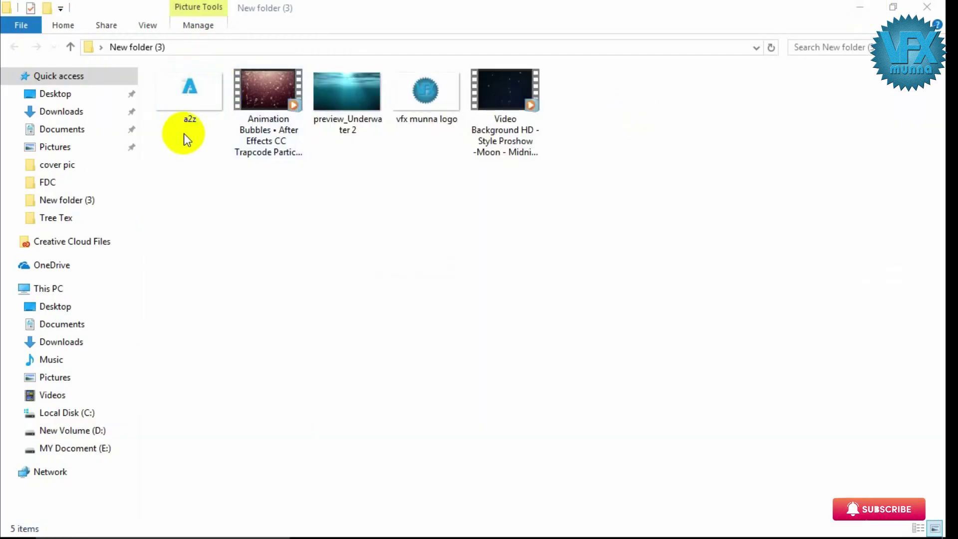
pyautogui.click(188, 105)
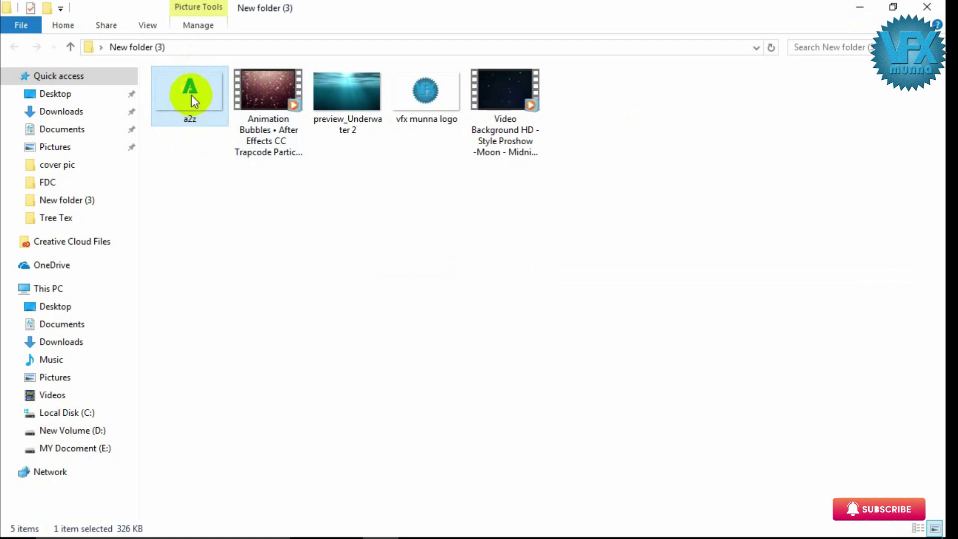
pyautogui.click(249, 109)
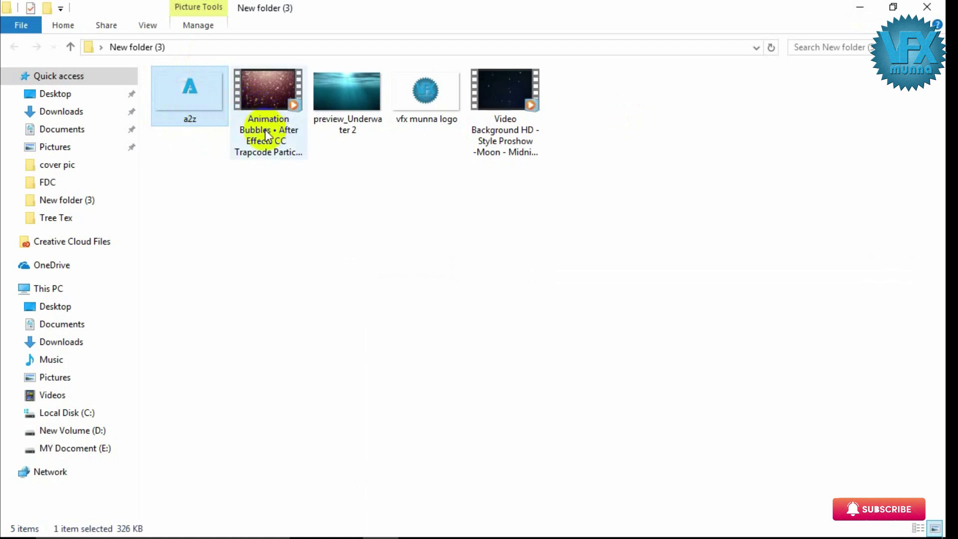
pyautogui.click(261, 100)
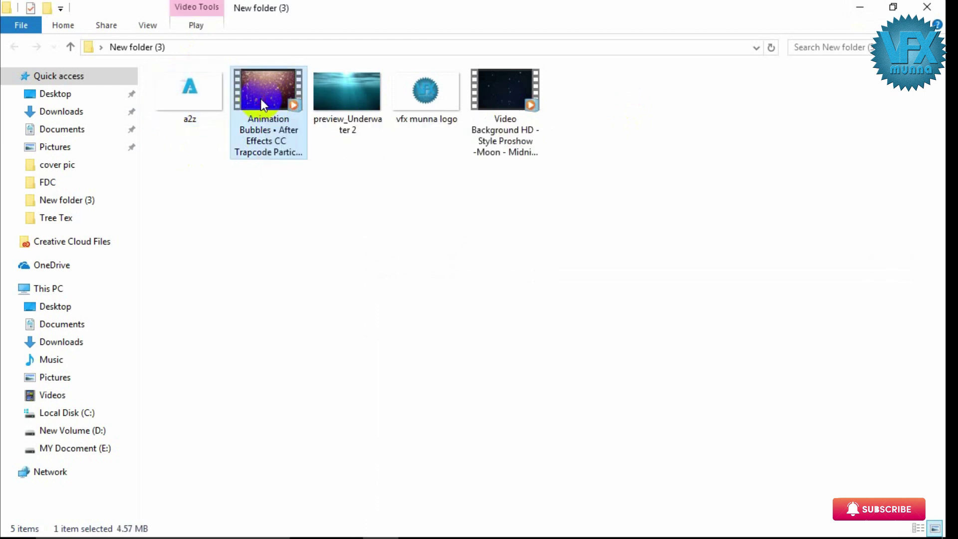
pyautogui.click(352, 99)
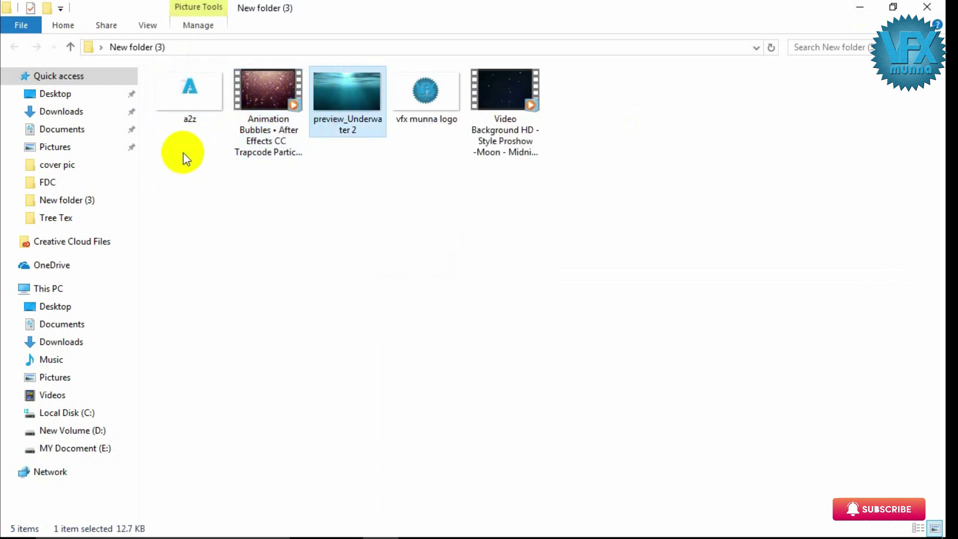
pyautogui.moveTo(185, 154); pyautogui.dragTo(104, 257)
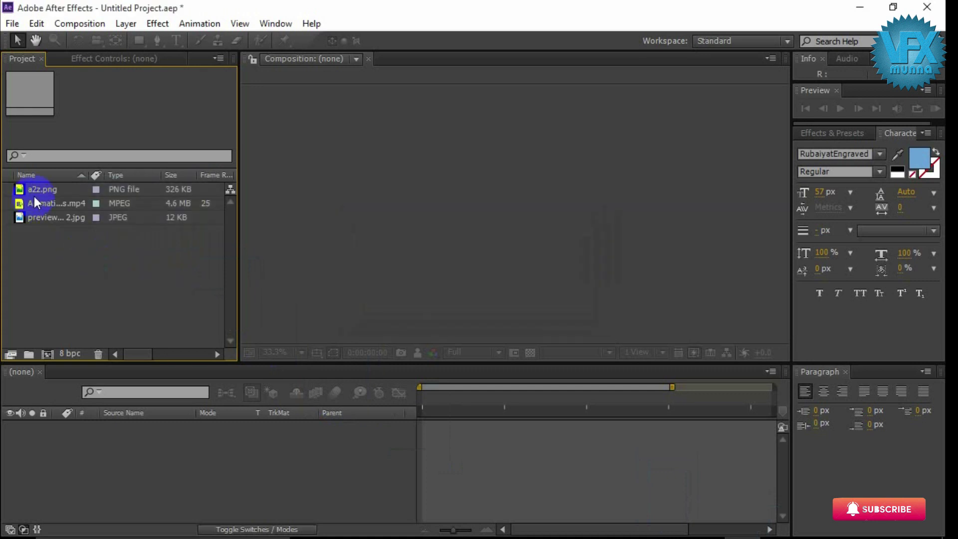
# - Inspect the three imported files in the Project panel
pyautogui.click(35, 194)
pyautogui.click(44, 203)
pyautogui.click(54, 218)
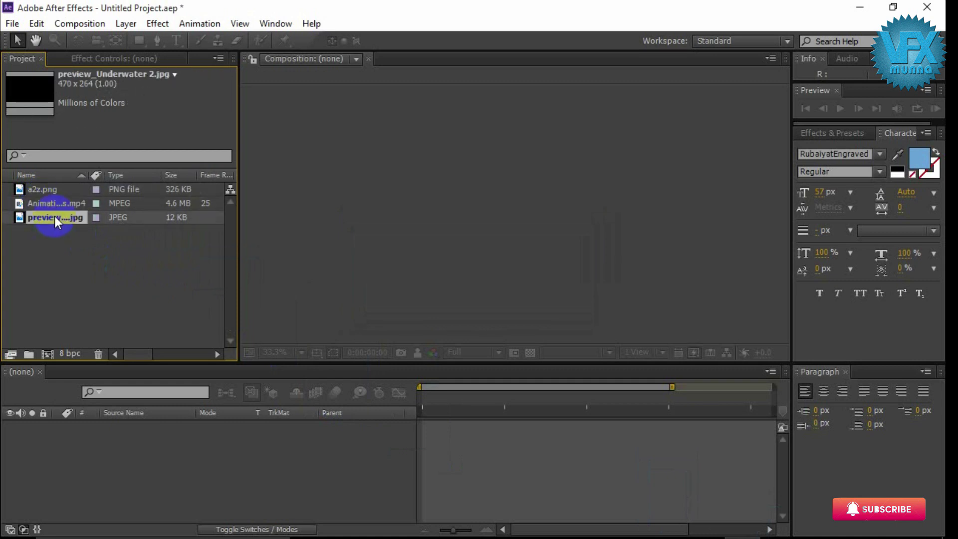
# - Create Comp 1 as HDTV 1080 29.97 (1920×1080) with a duration of 0;00;10;00
pyautogui.click(79, 24)
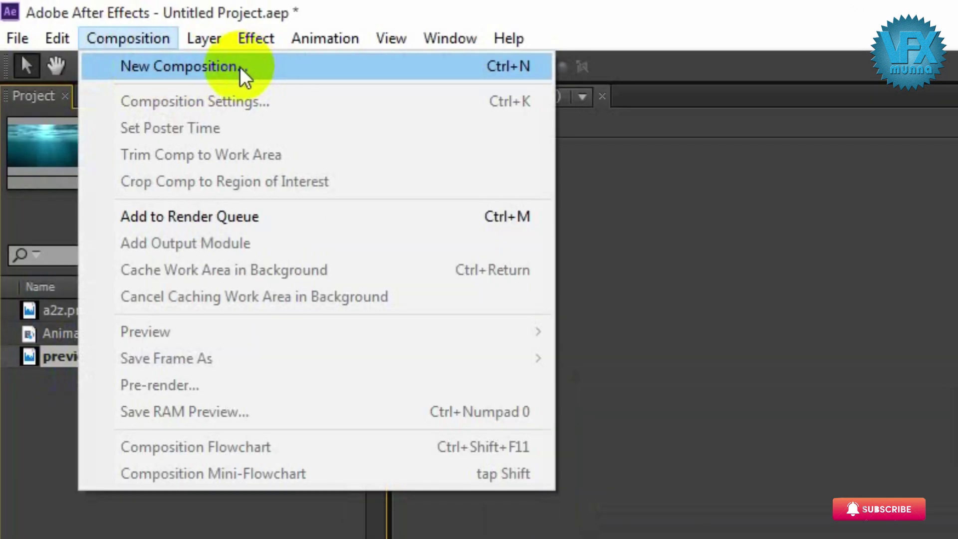
pyautogui.click(240, 67)
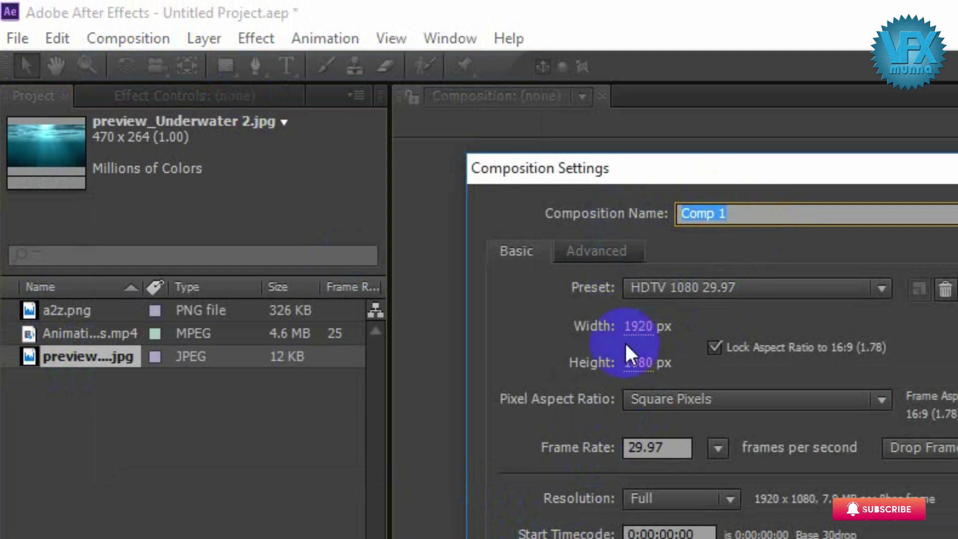
pyautogui.click(824, 214)
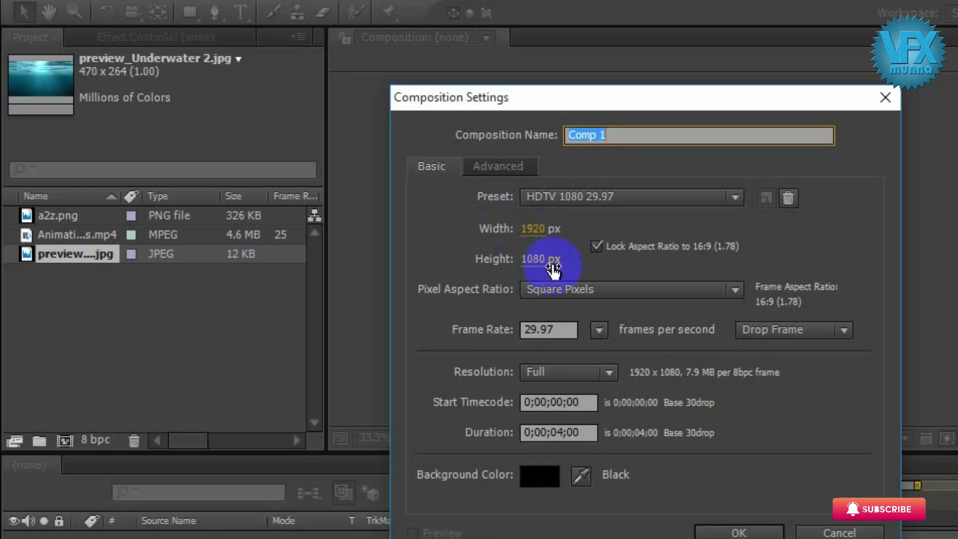
pyautogui.click(557, 433)
pyautogui.moveTo(566, 434); pyautogui.dragTo(568, 437)
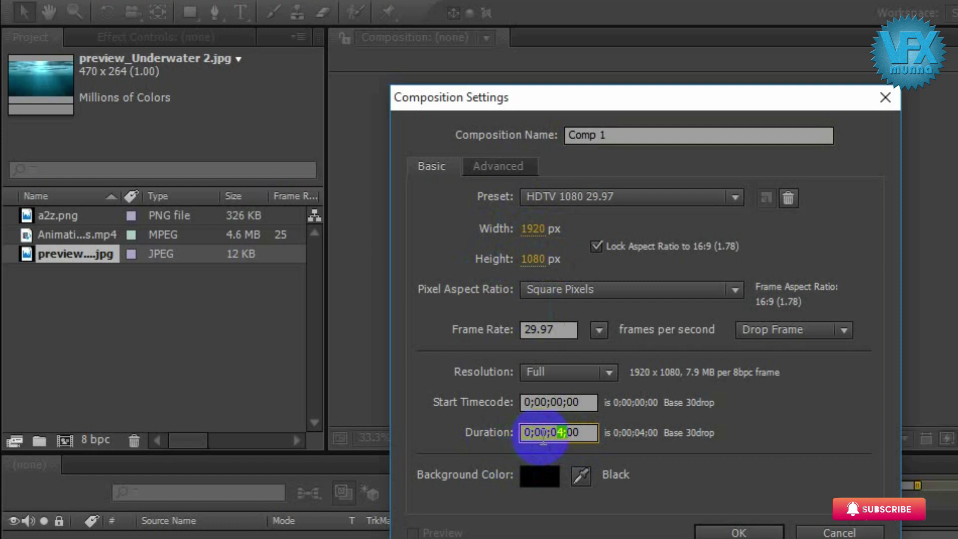
pyautogui.moveTo(551, 434); pyautogui.dragTo(563, 434)
pyautogui.write('10')
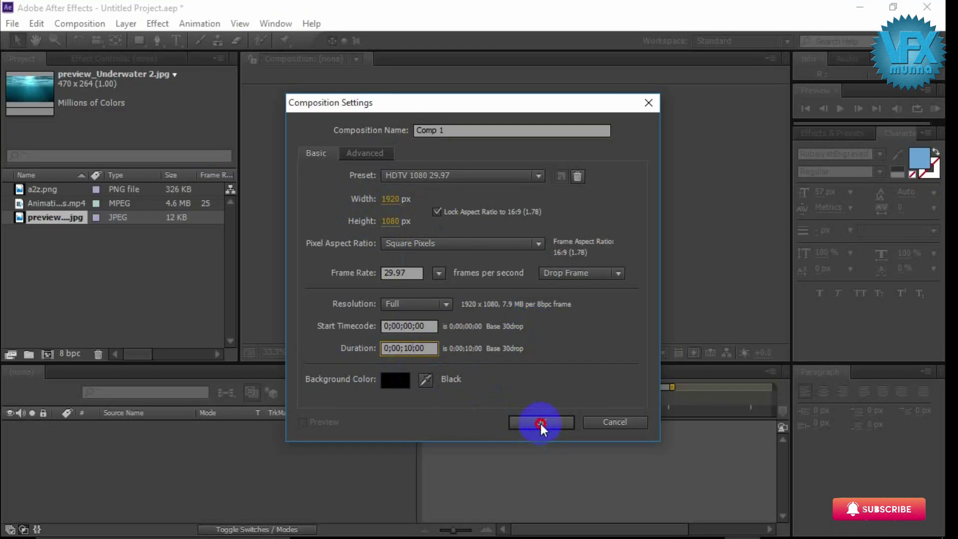
pyautogui.click(738, 532)
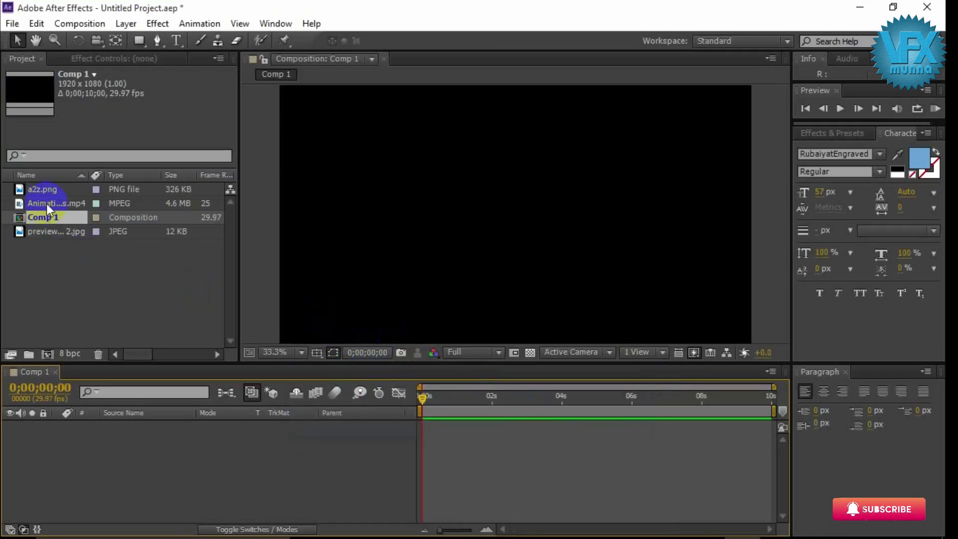
# - Add a2z.png to Comp 1 as layer 1 and centre it in the frame
pyautogui.click(48, 190)
pyautogui.moveTo(41, 188); pyautogui.dragTo(241, 459)
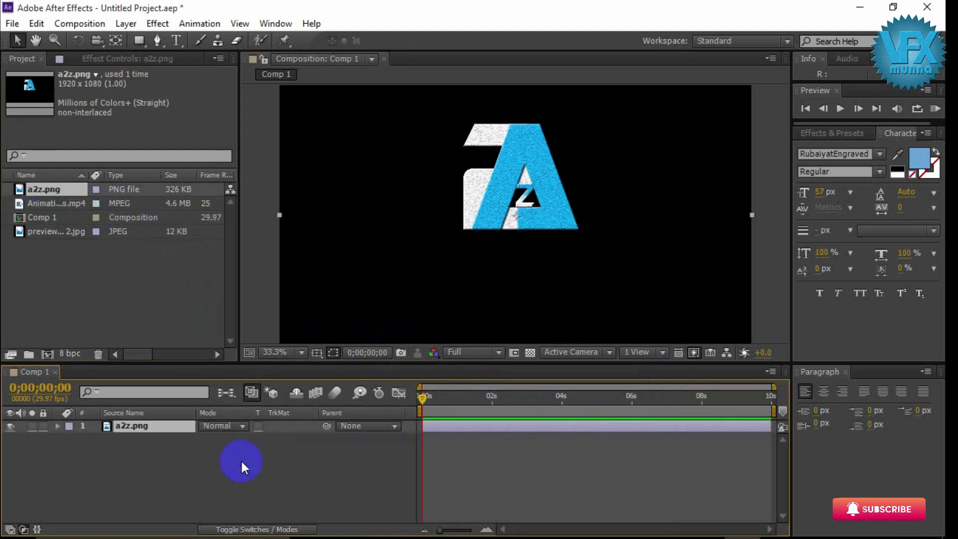
pyautogui.moveTo(514, 155); pyautogui.dragTo(517, 189)
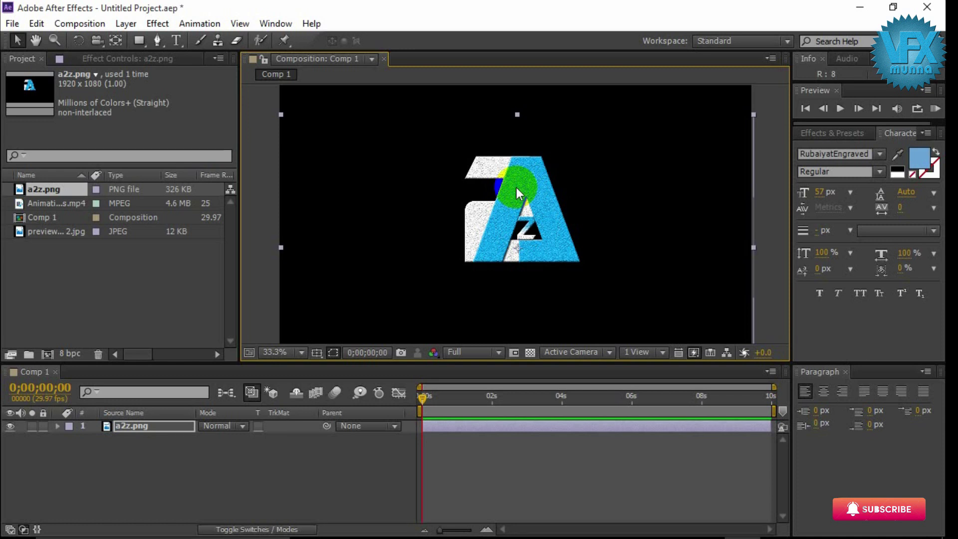
pyautogui.click(313, 444)
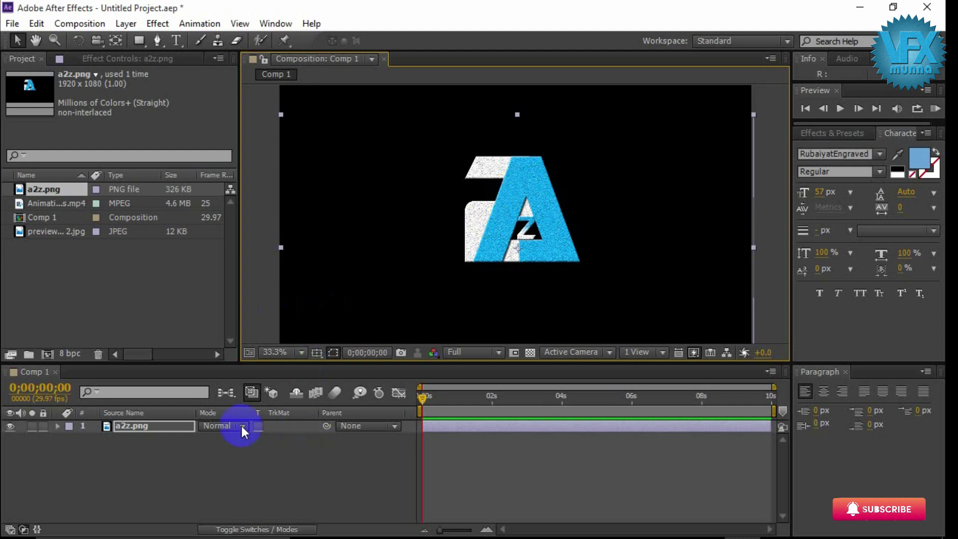
pyautogui.press('Return')
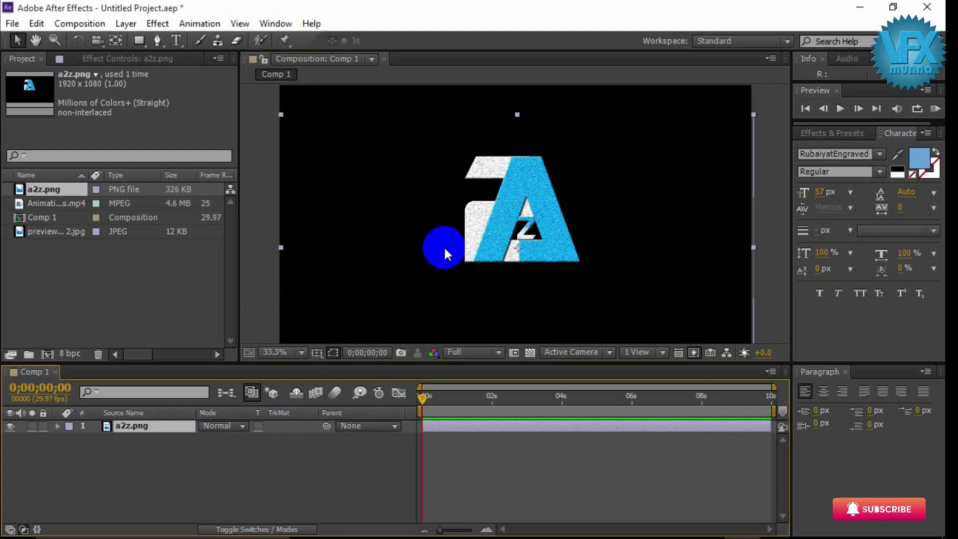
pyautogui.rightClick(160, 427)
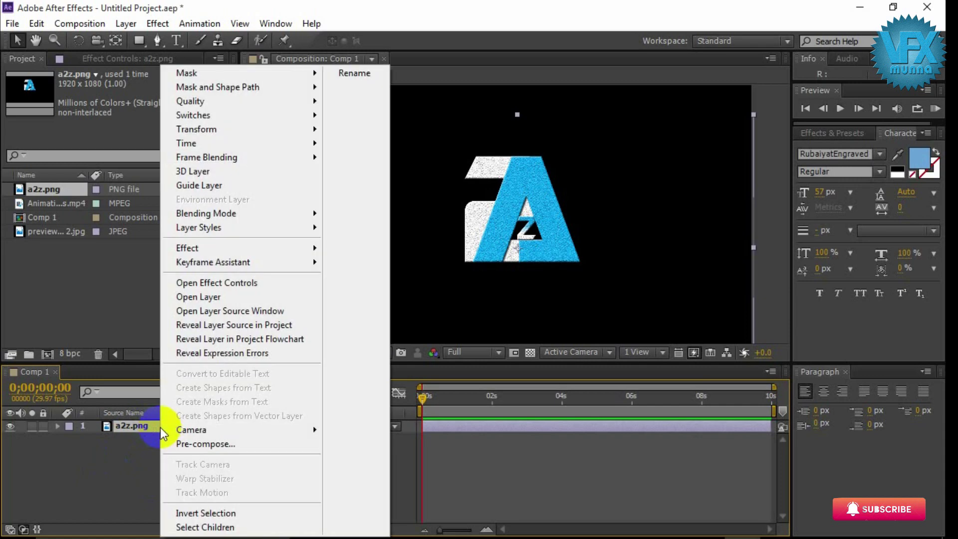
# - Pre-compose the a2z.png layer as a2z.png Comp 1, moving all attributes
pyautogui.click(222, 445)
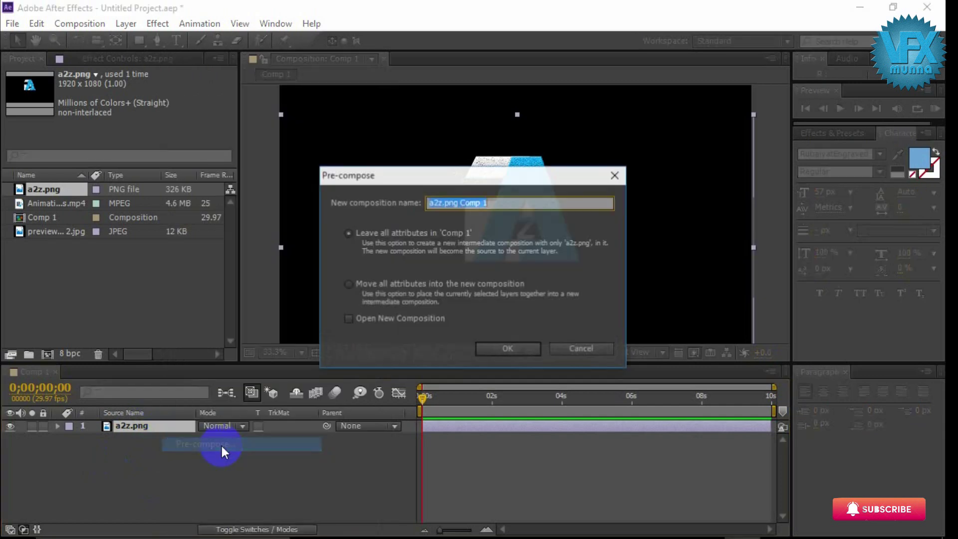
pyautogui.click(348, 284)
pyautogui.click(519, 351)
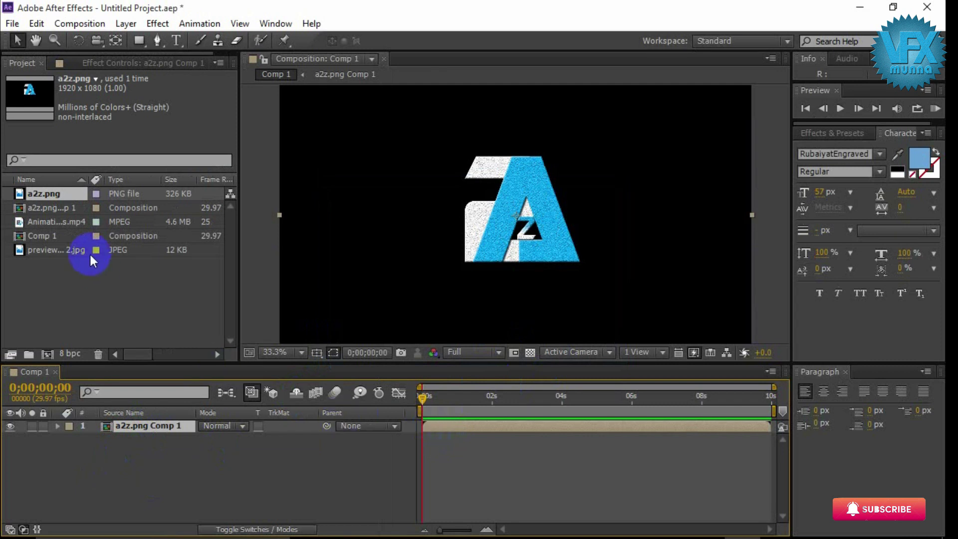
# - Add preview_Underwater 2.jpg below the logo and scale it to fill the frame
pyautogui.click(50, 250)
pyautogui.moveTo(46, 250); pyautogui.dragTo(128, 455)
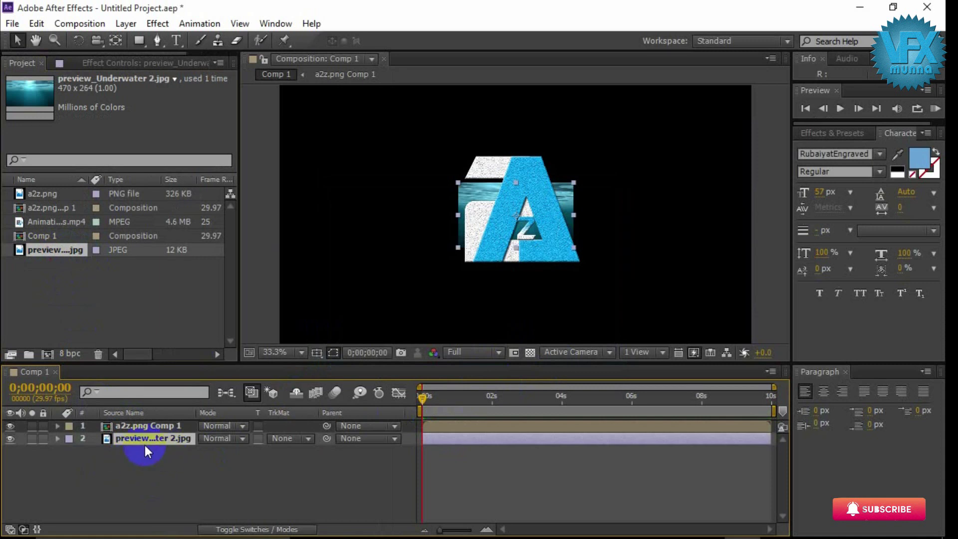
pyautogui.moveTo(573, 181); pyautogui.dragTo(819, 85)
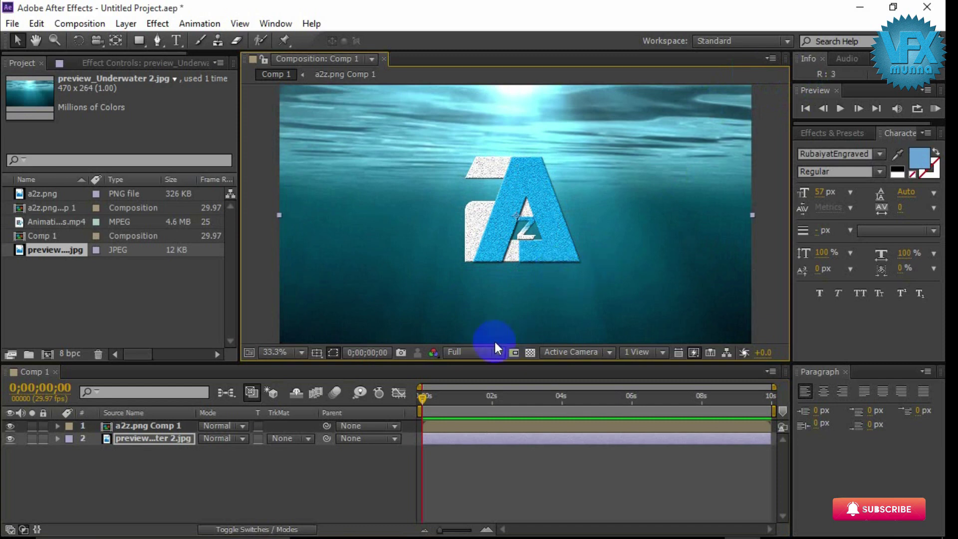
pyautogui.scroll(-1, 523, 225)
pyautogui.scroll(4, 523, 226)
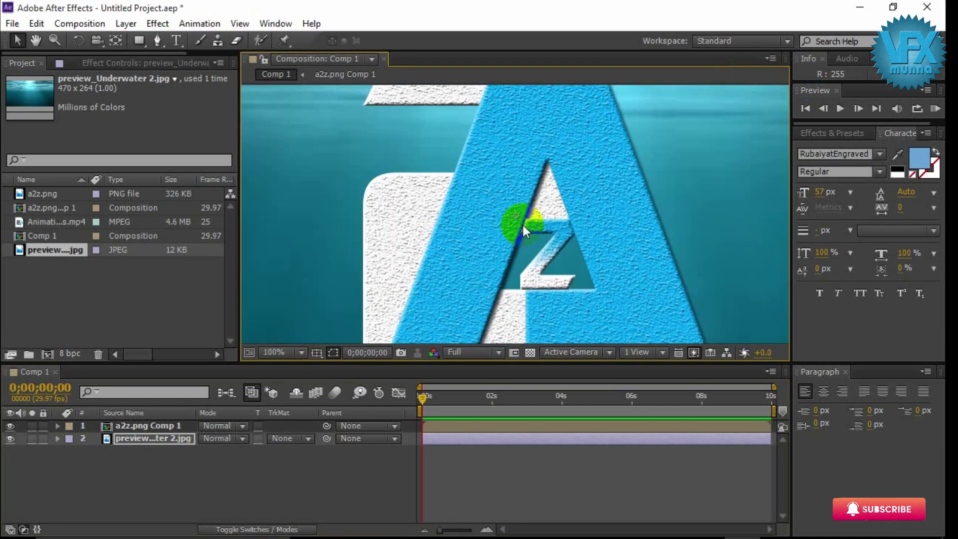
pyautogui.scroll(-4, 523, 225)
pyautogui.scroll(1, 523, 225)
pyautogui.scroll(-1, 523, 225)
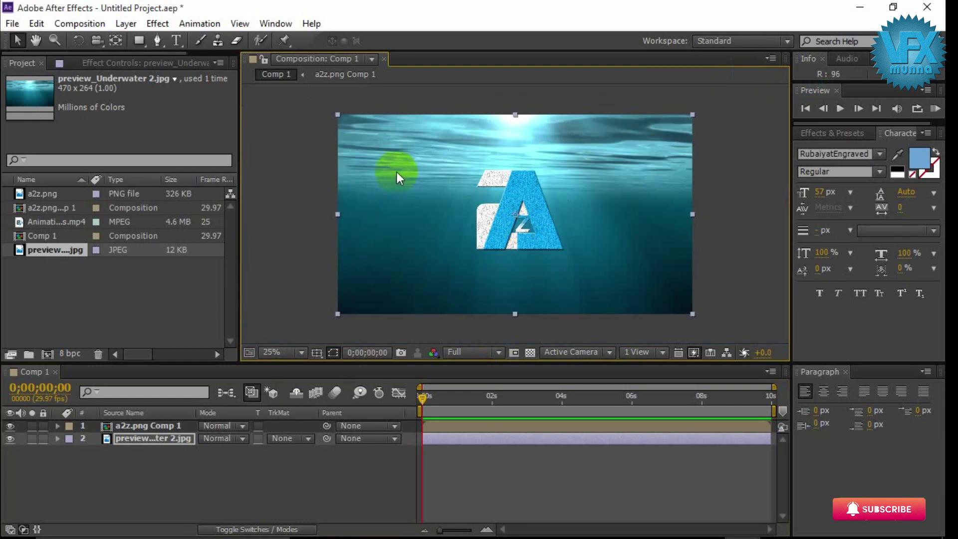
# - Choose the Pen tool and set the fill for new shapes to None
pyautogui.click(340, 477)
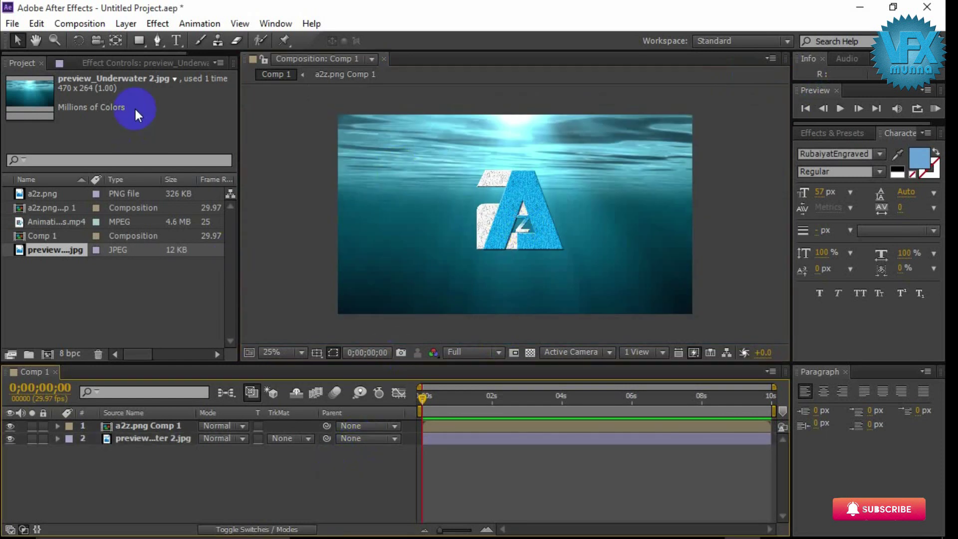
pyautogui.click(159, 41)
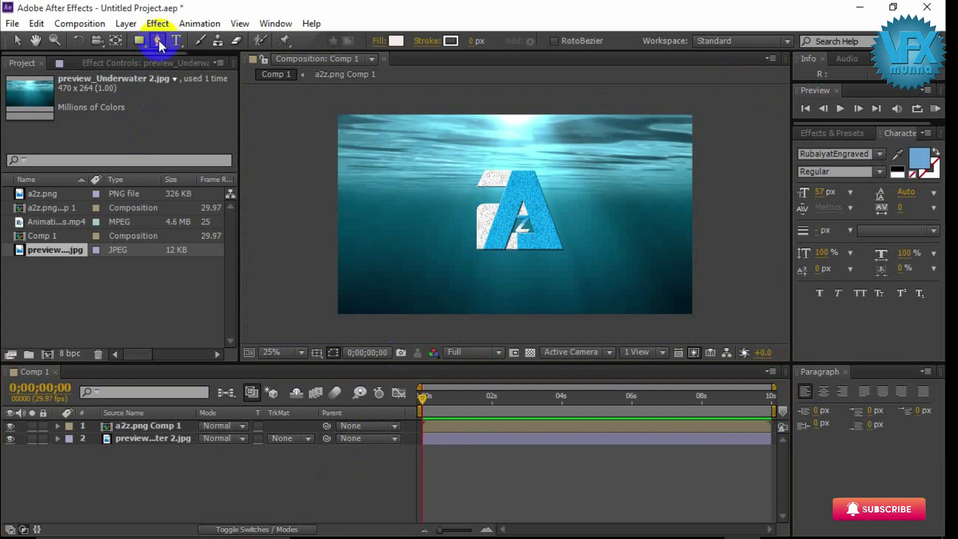
pyautogui.click(474, 44)
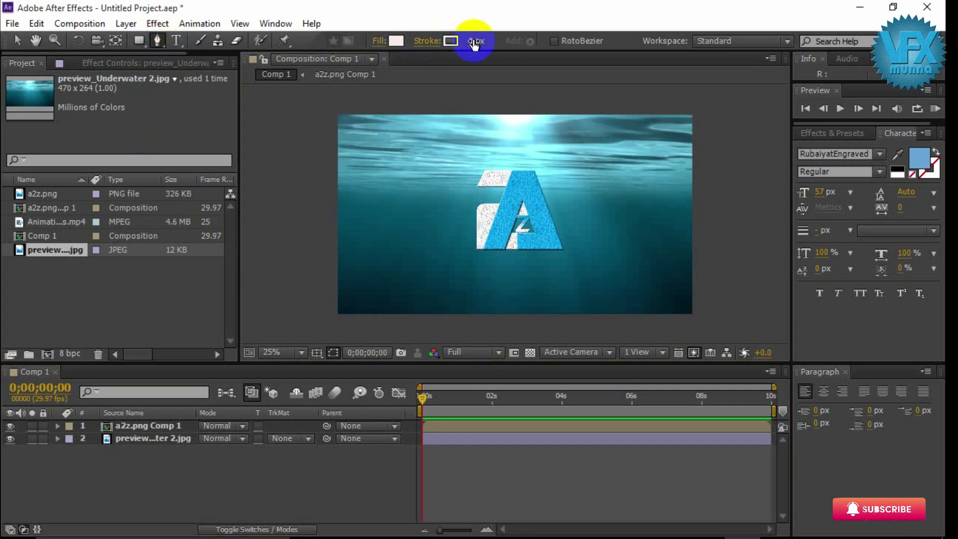
pyautogui.click(379, 41)
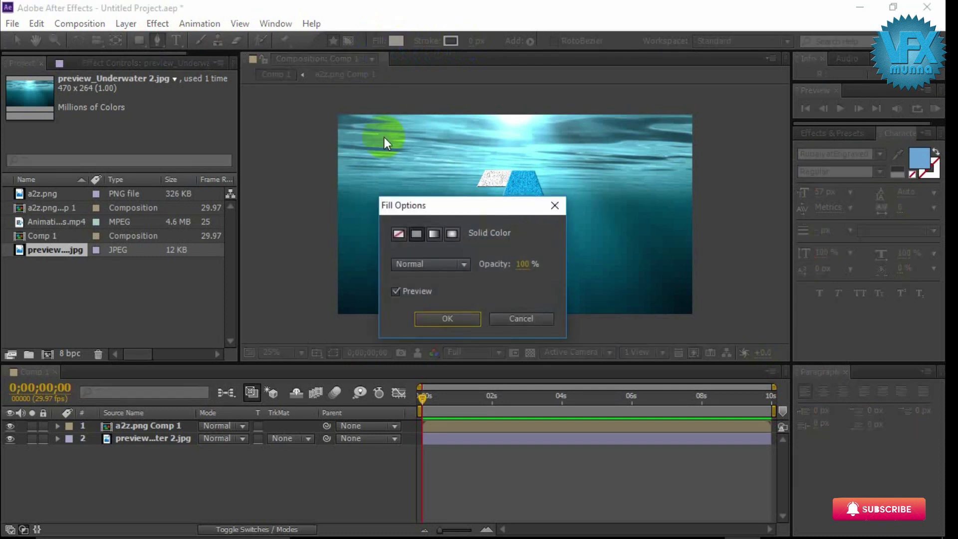
pyautogui.click(399, 234)
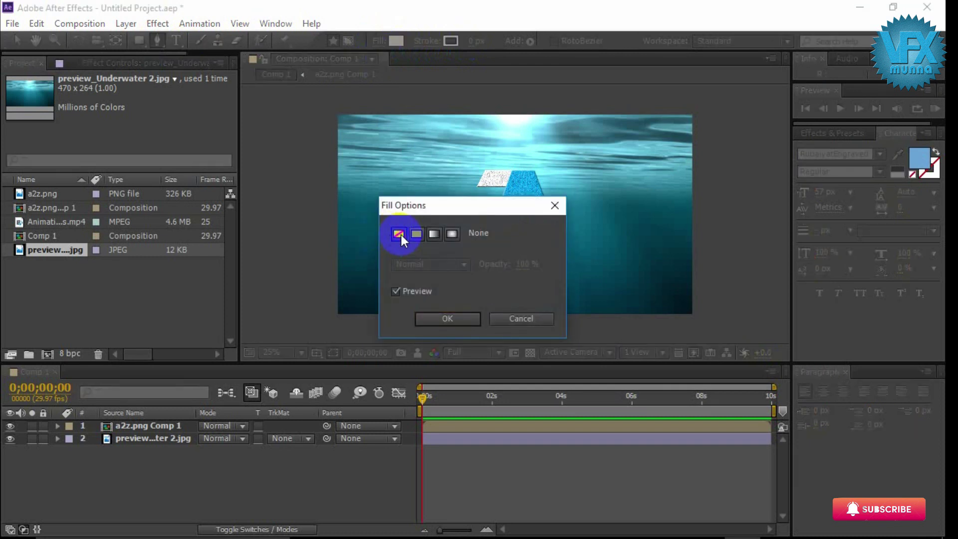
pyautogui.click(452, 322)
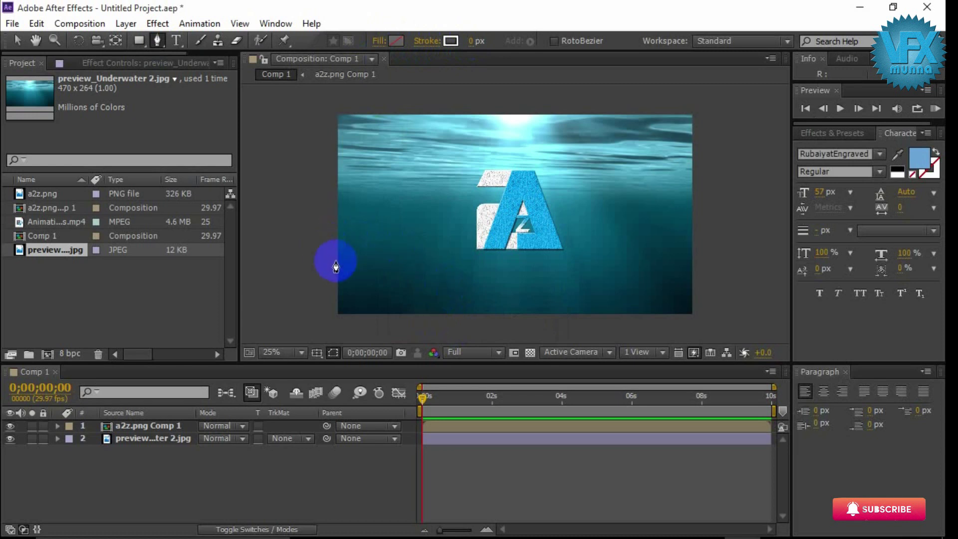
# - Draw a closed path with a wavy top crossing the A and corners below the frame
pyautogui.click(292, 220)
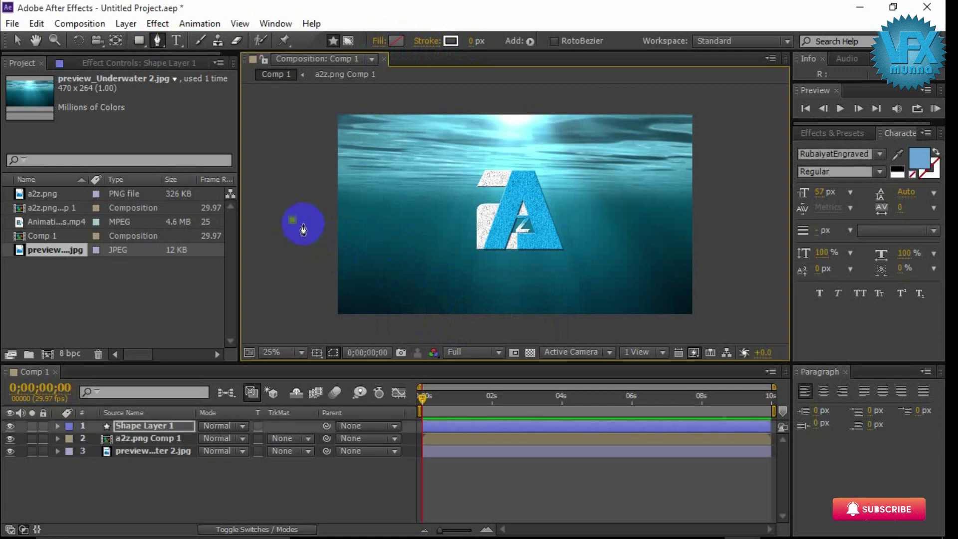
pyautogui.moveTo(340, 220); pyautogui.dragTo(374, 238)
pyautogui.click(392, 216)
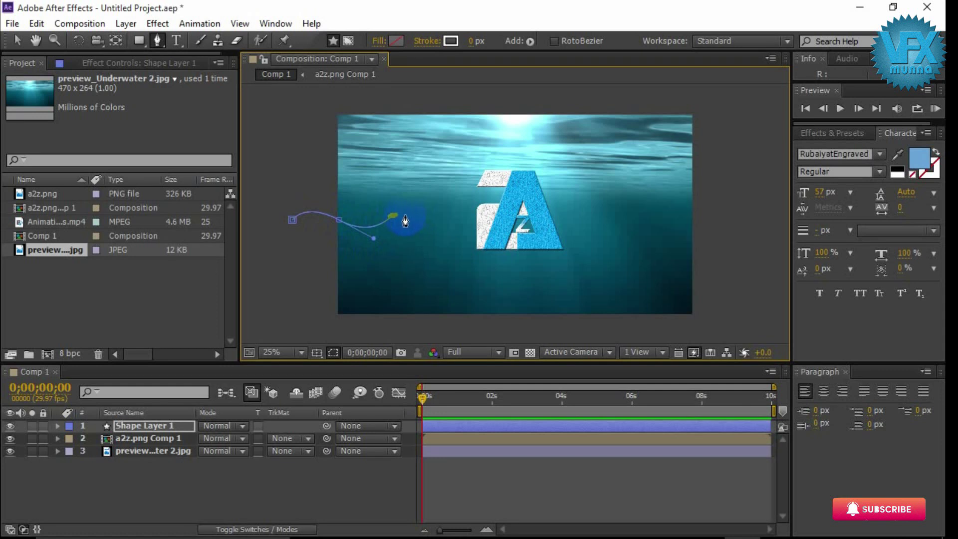
pyautogui.moveTo(441, 222); pyautogui.dragTo(470, 243)
pyautogui.moveTo(489, 210); pyautogui.dragTo(463, 237)
pyautogui.moveTo(543, 223); pyautogui.dragTo(744, 206)
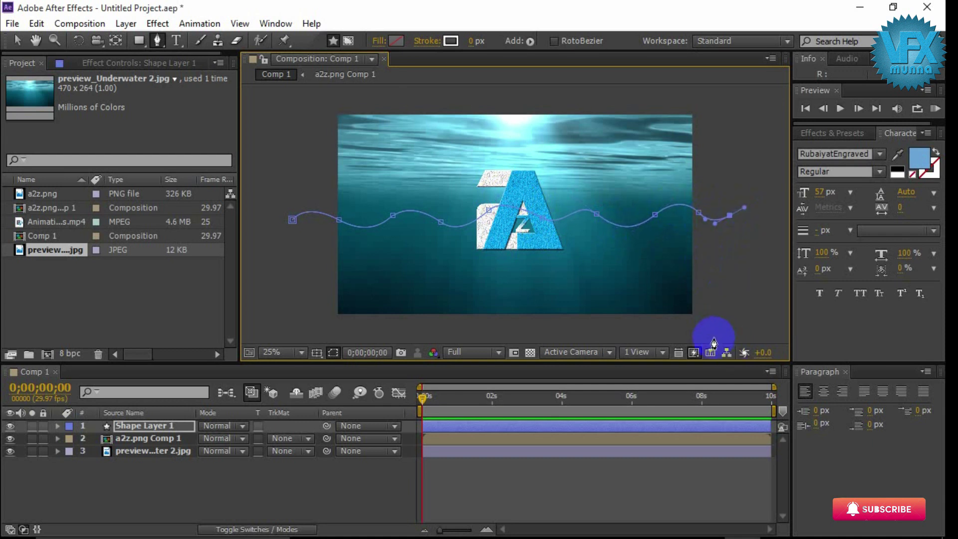
pyautogui.press(',')
pyautogui.click(622, 293)
pyautogui.click(391, 284)
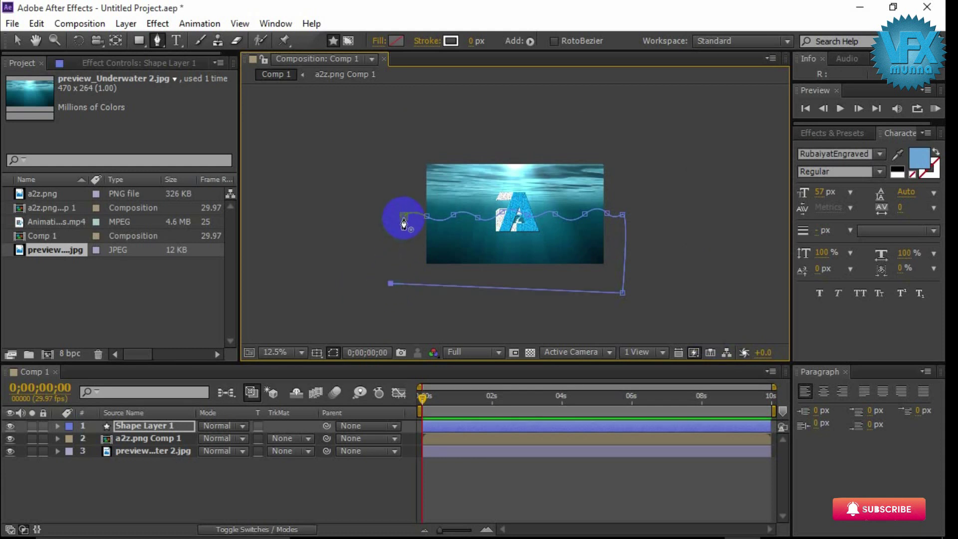
pyautogui.click(404, 217)
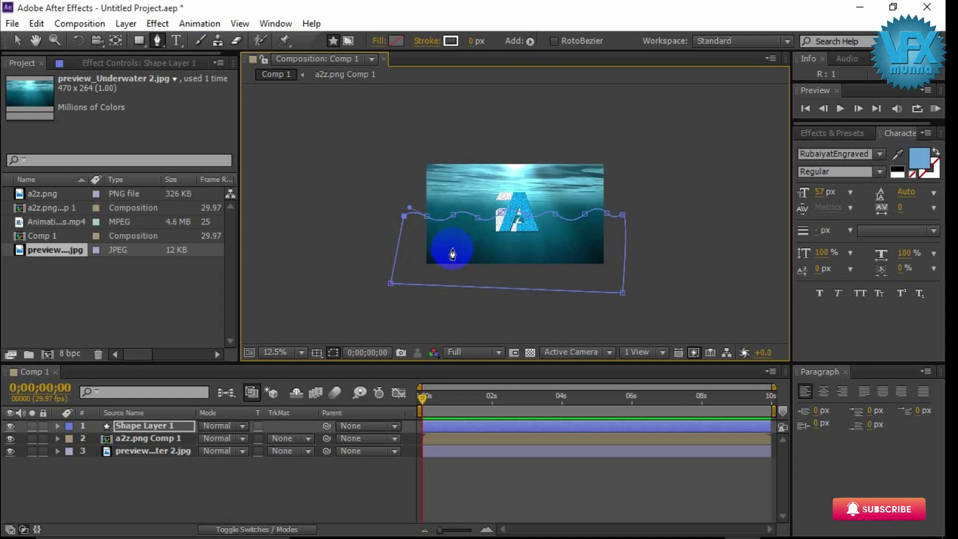
pyautogui.click(396, 41)
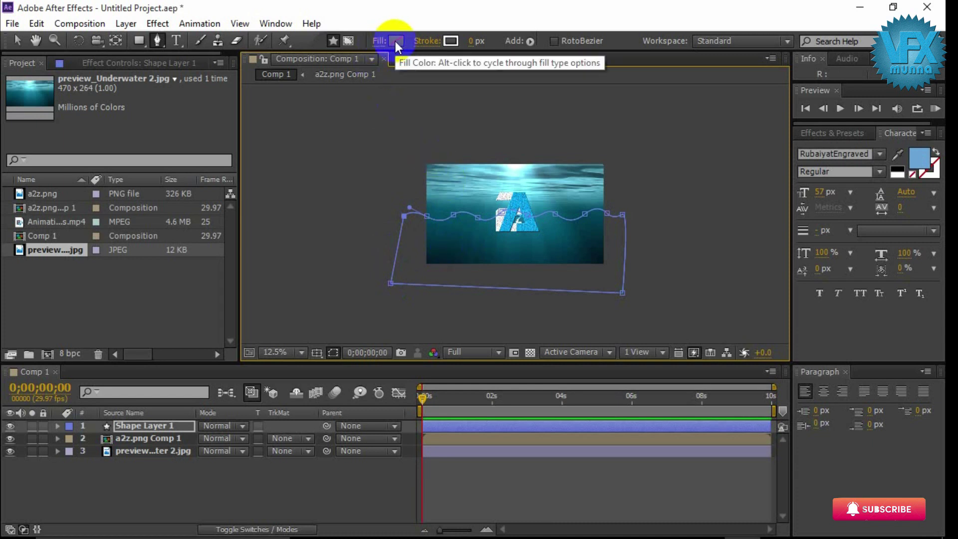
# - Set the wave shape's fill colour to pure white
pyautogui.click(394, 40)
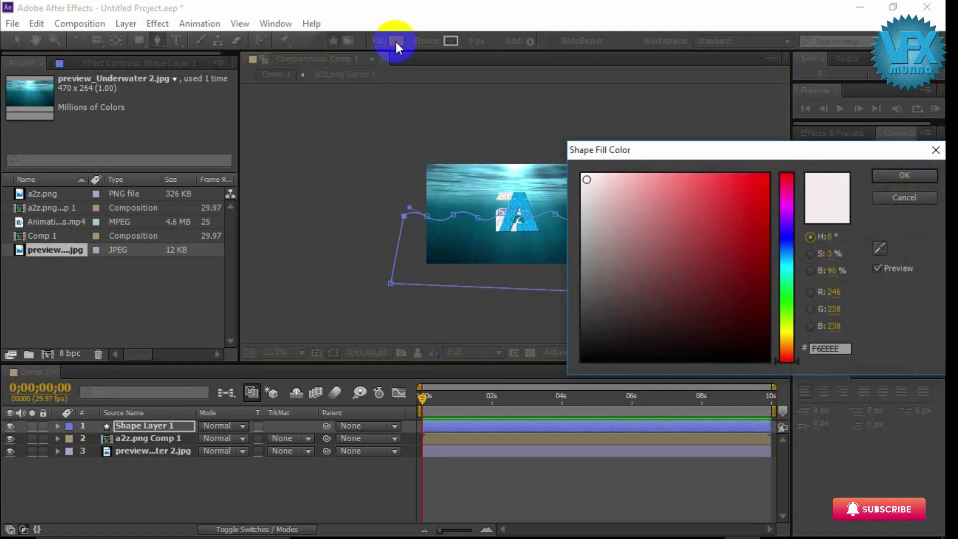
pyautogui.click(581, 174)
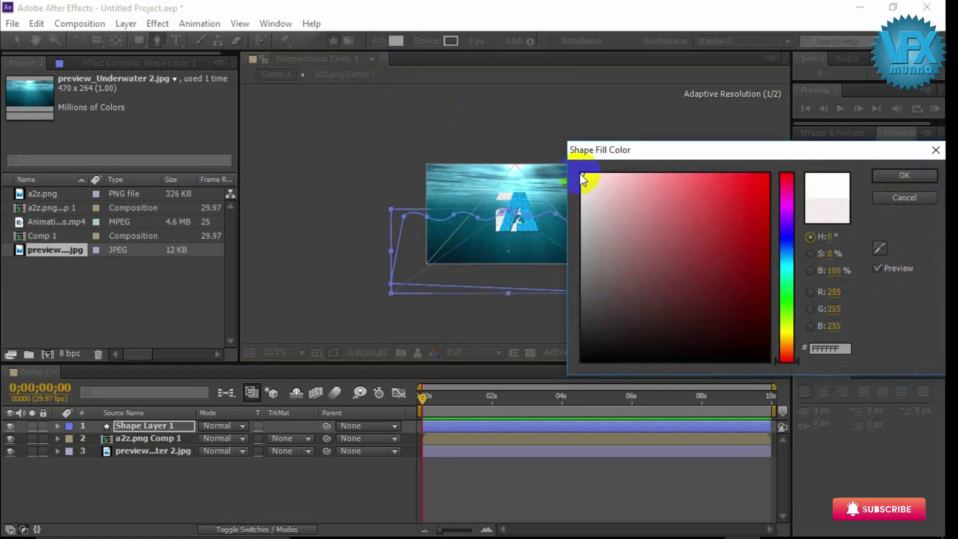
pyautogui.click(910, 178)
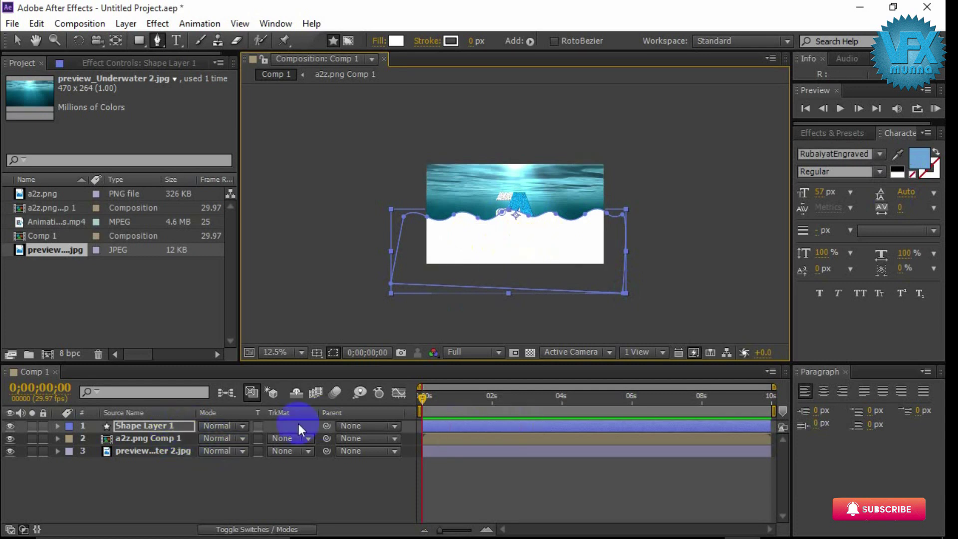
# - Keyframe Shape Layer 1's Position from -360,732 at 0s to 1984,268 near 4 seconds
pyautogui.click(161, 428)
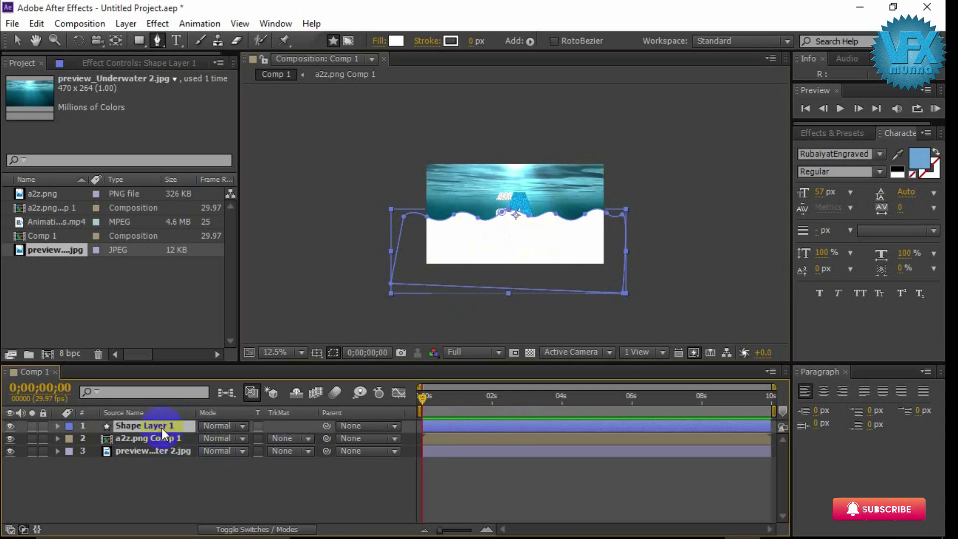
pyautogui.press('v')
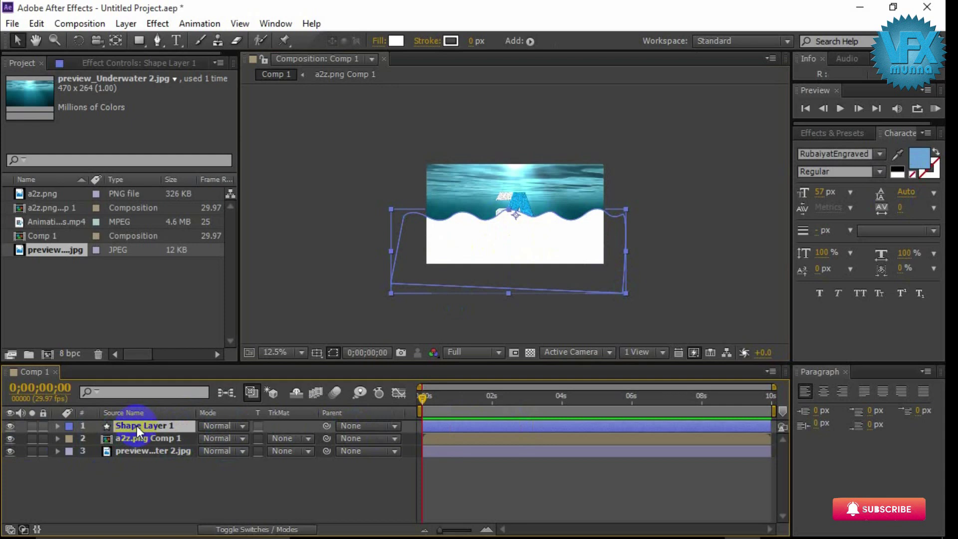
pyautogui.press('p')
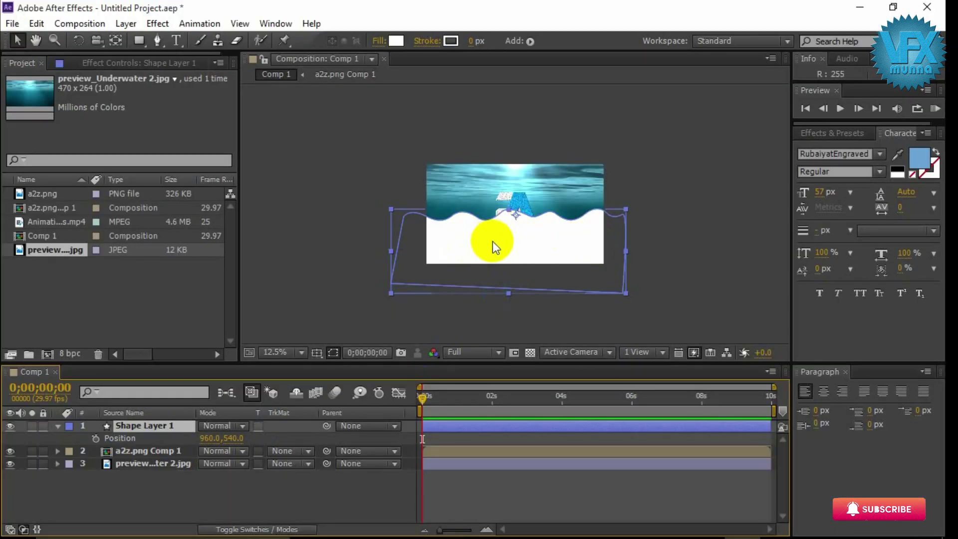
pyautogui.moveTo(587, 245); pyautogui.dragTo(465, 255)
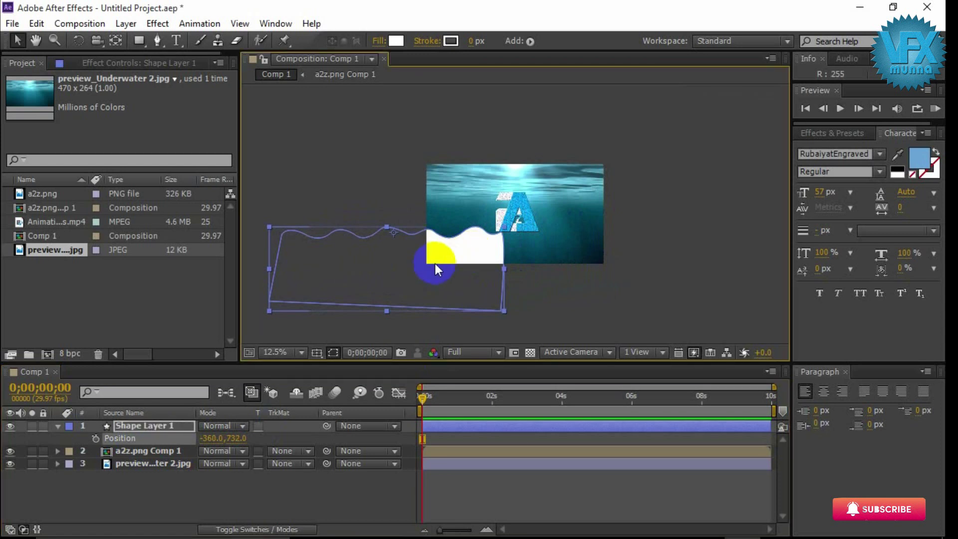
pyautogui.click(96, 438)
pyautogui.moveTo(420, 399); pyautogui.dragTo(577, 410)
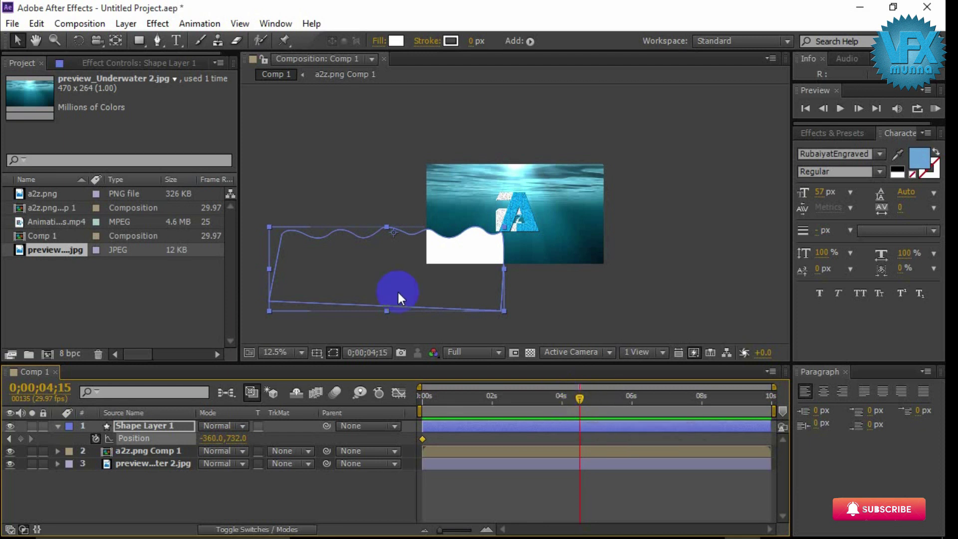
pyautogui.moveTo(405, 280); pyautogui.dragTo(622, 233)
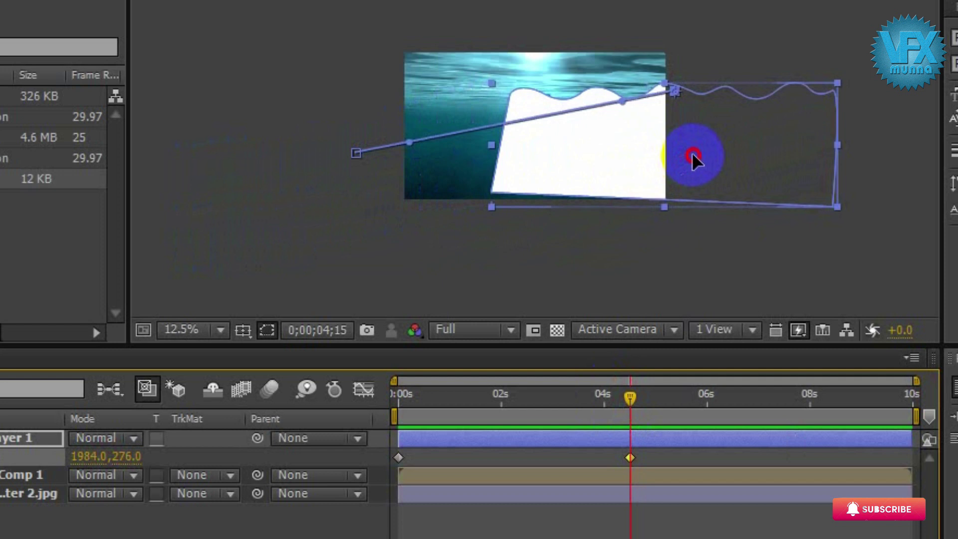
pyautogui.moveTo(691, 152); pyautogui.dragTo(684, 156)
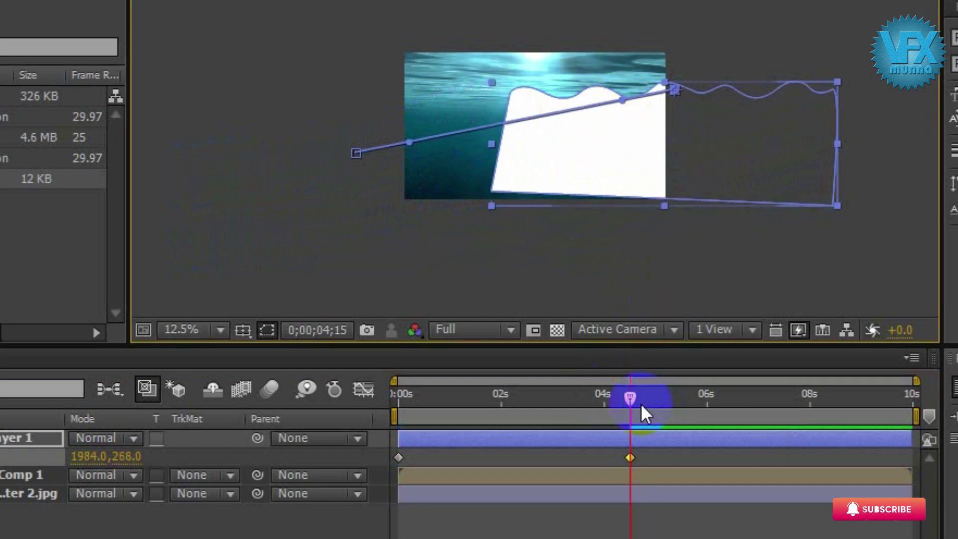
pyautogui.click(631, 458)
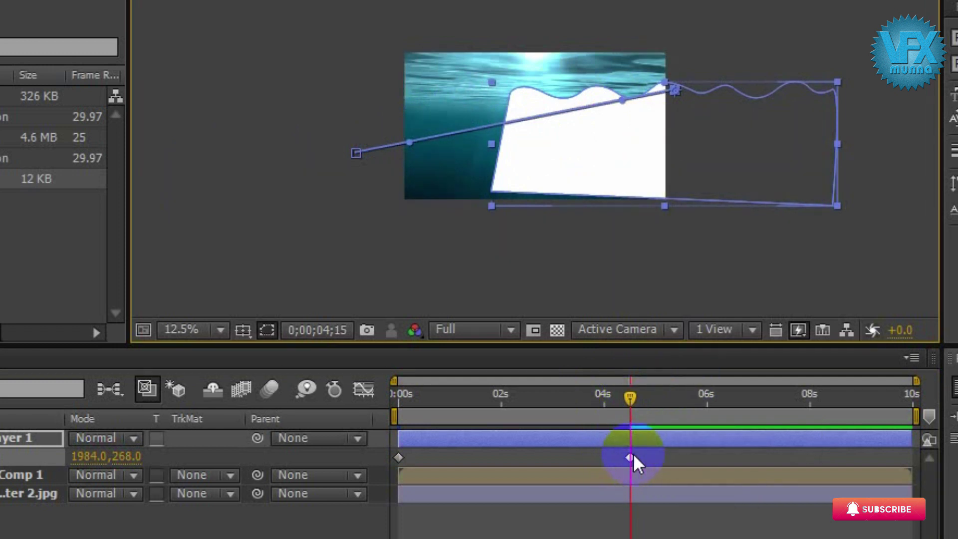
pyautogui.moveTo(630, 399); pyautogui.dragTo(412, 418)
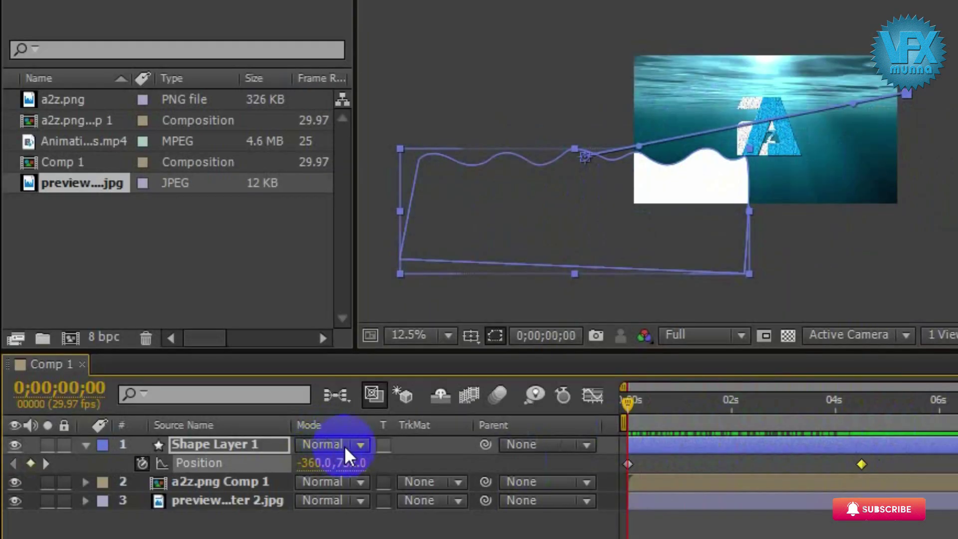
# - Set the a2z.png Comp 1 layer's track matte to Alpha Matte "Shape Layer 1" and preview
pyautogui.click(206, 478)
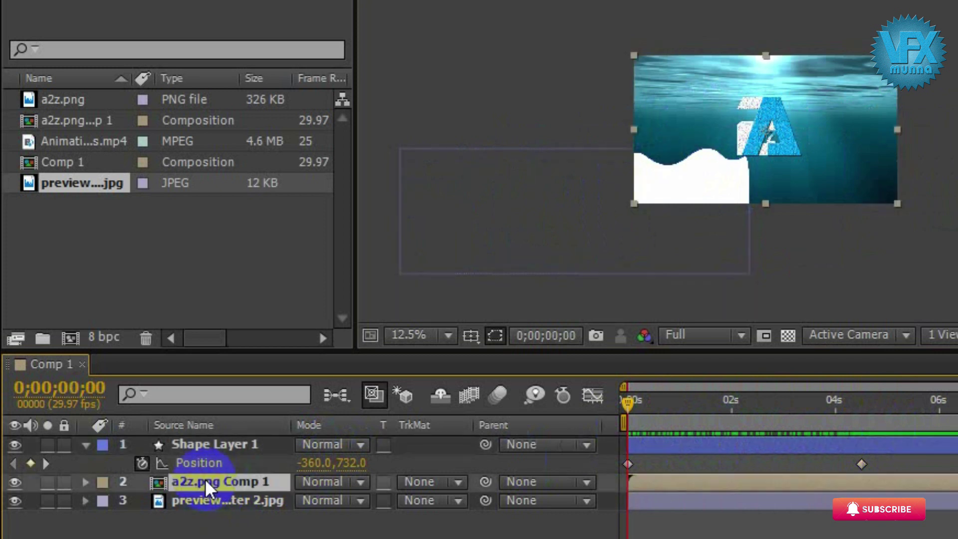
pyautogui.click(426, 483)
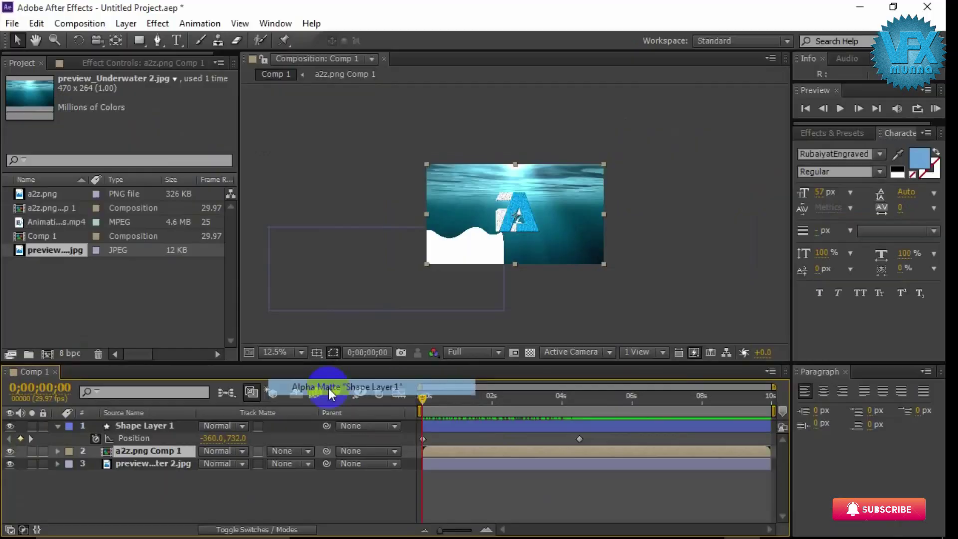
pyautogui.click(488, 387)
pyautogui.click(468, 505)
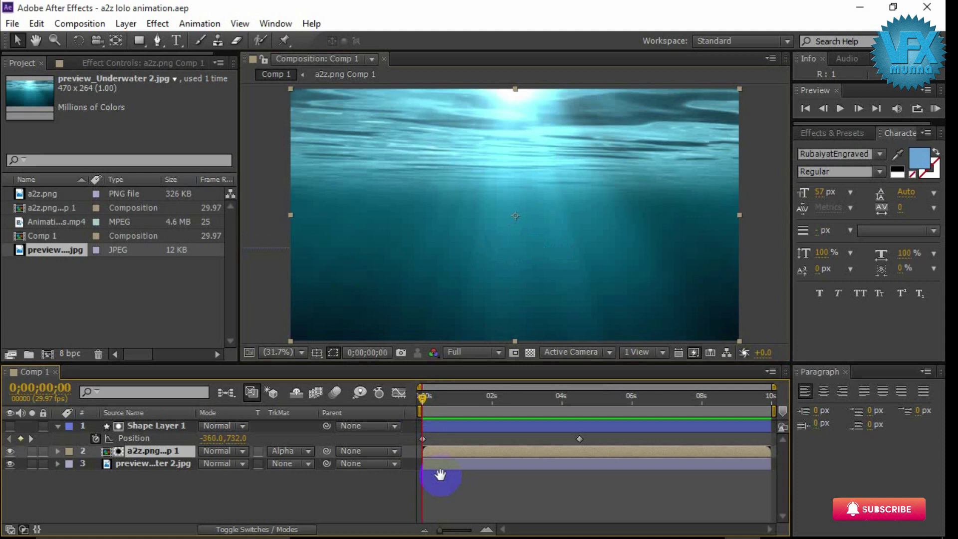
pyautogui.press('space')
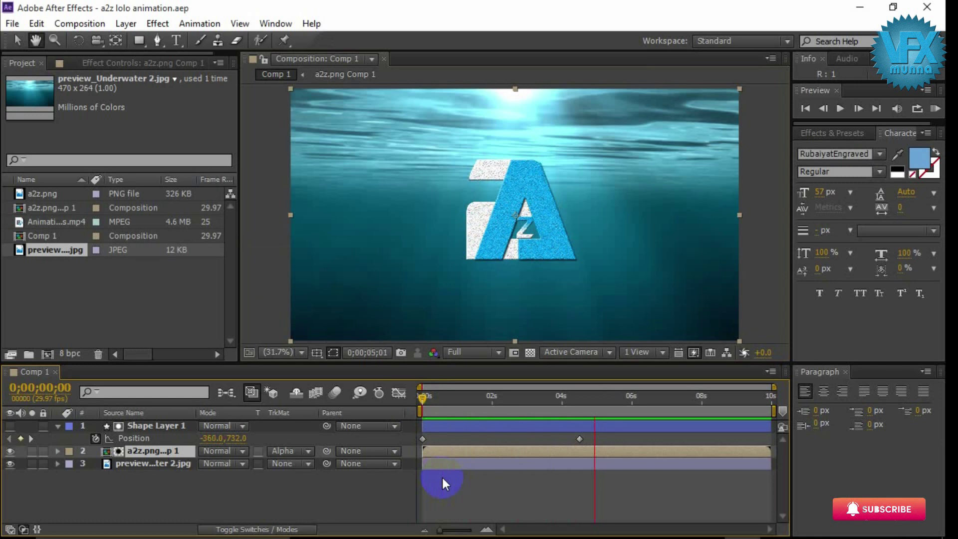
# - Apply Easy Ease (F9) to both Position keyframes of Shape Layer 1 and collapse it
pyautogui.press('space')
pyautogui.click(564, 439)
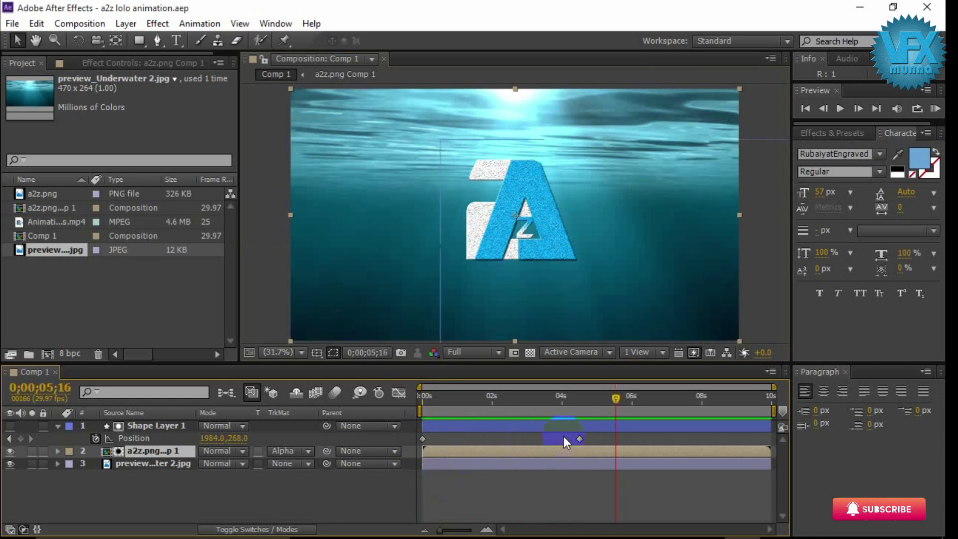
pyautogui.moveTo(601, 435); pyautogui.dragTo(412, 444)
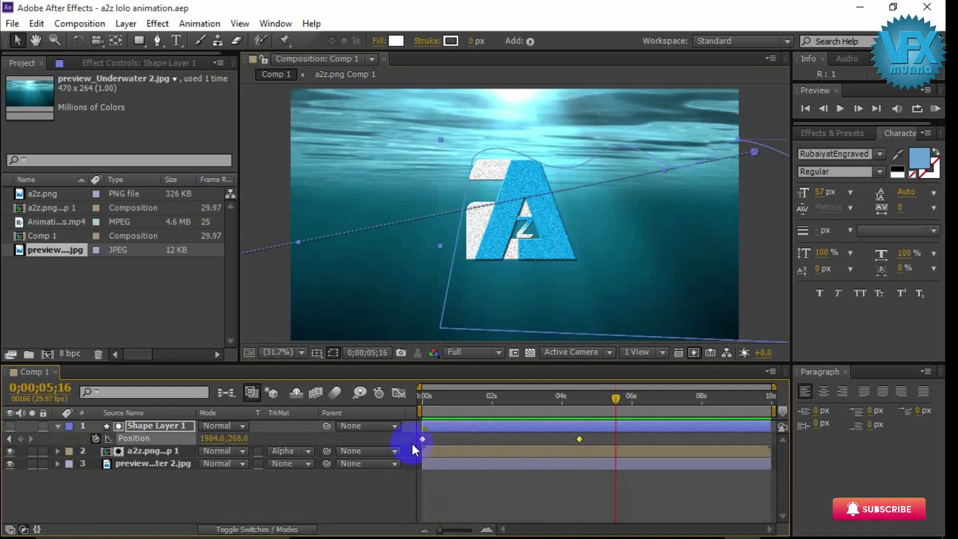
pyautogui.press('F9')
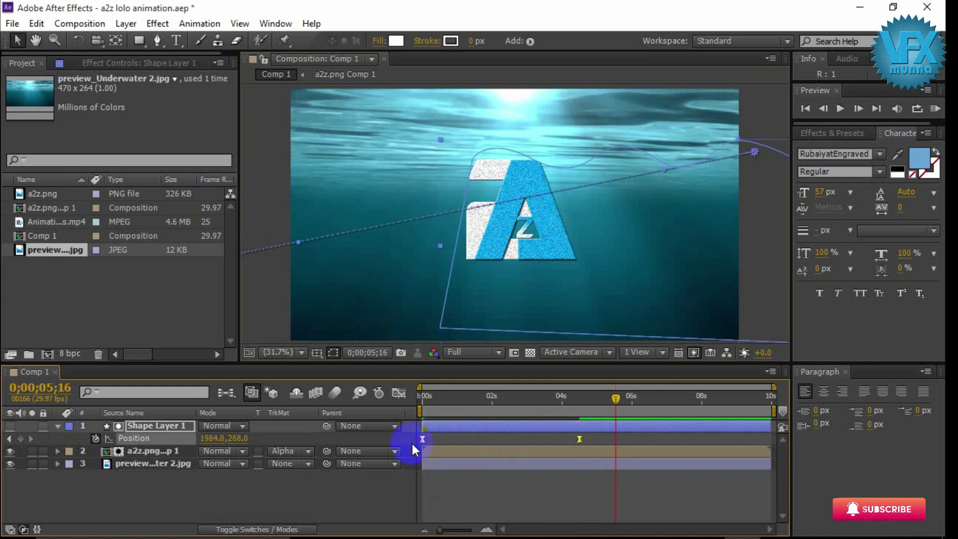
pyautogui.click(58, 426)
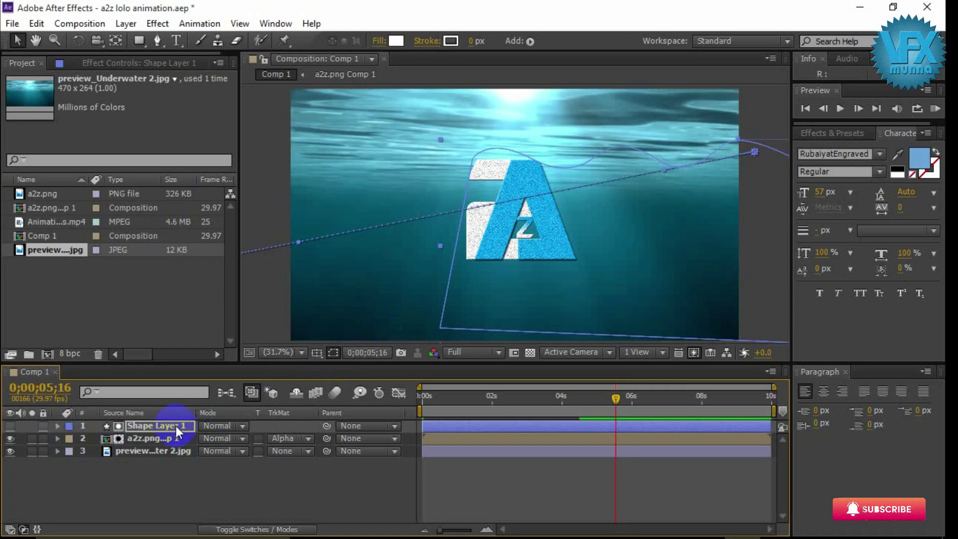
pyautogui.click(143, 439)
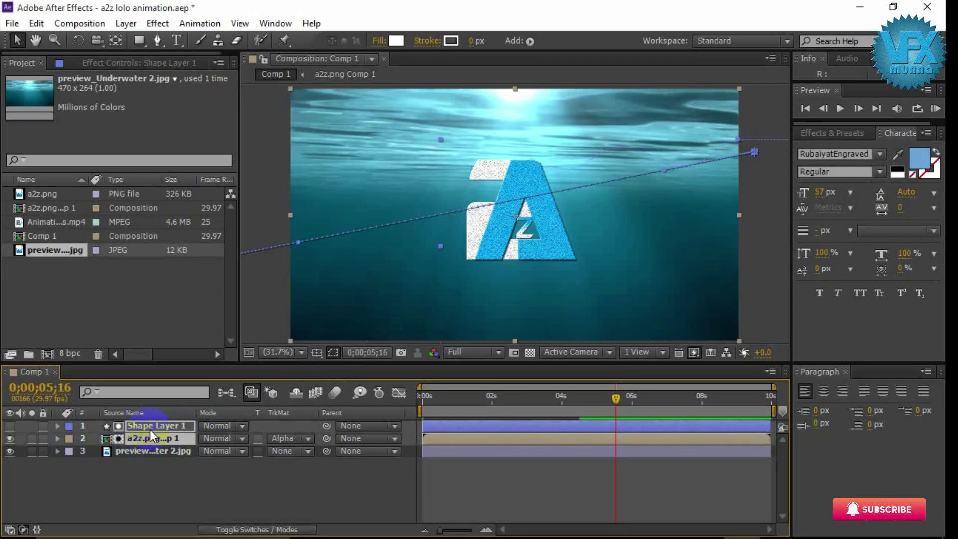
# - Pre-compose the wave shape and logo layers together into Pre-comp 1
pyautogui.rightClick(151, 432)
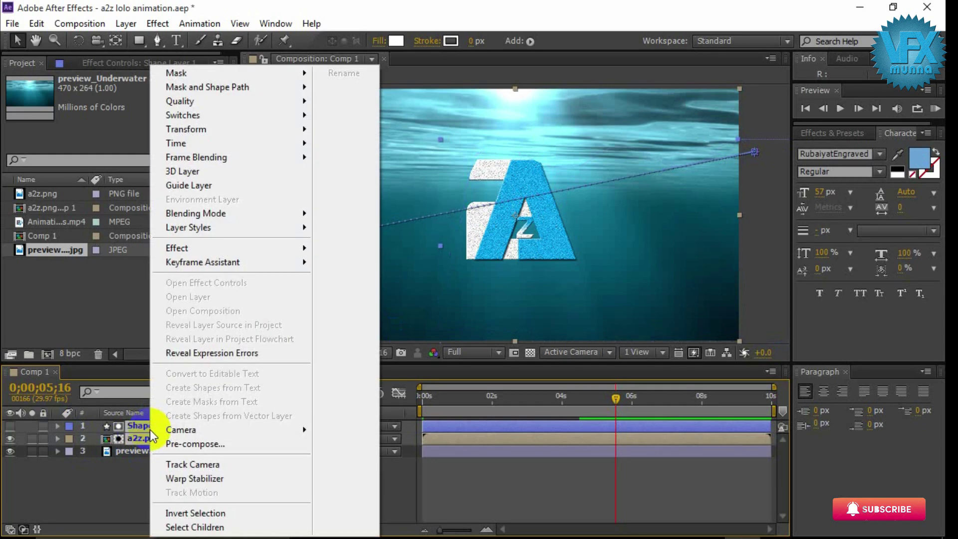
pyautogui.click(235, 446)
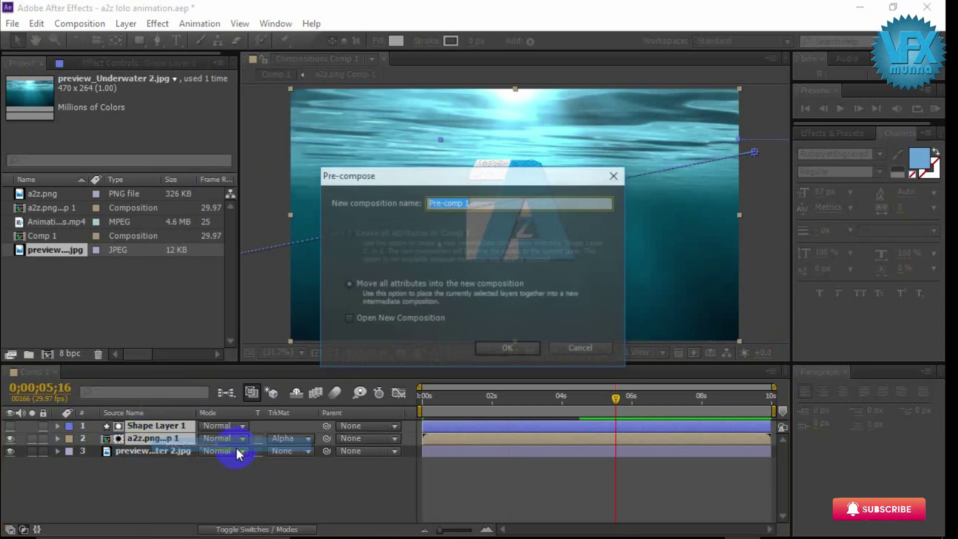
pyautogui.click(508, 348)
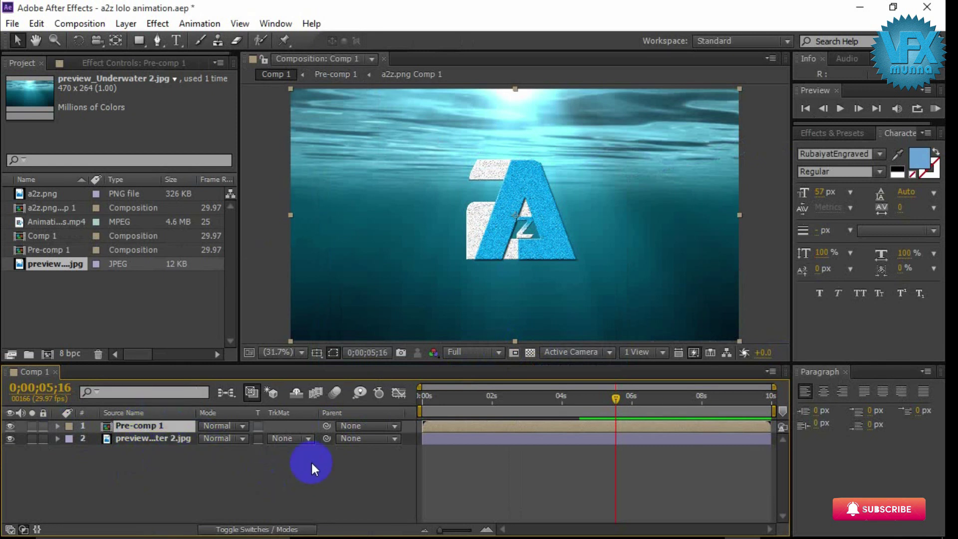
# - Park the current time at 0;00;04;25 and deselect Pre-comp 1
pyautogui.moveTo(580, 407)
pyautogui.mouseDown()
pyautogui.moveTo(433, 410)
pyautogui.moveTo(584, 419)
pyautogui.mouseUp()
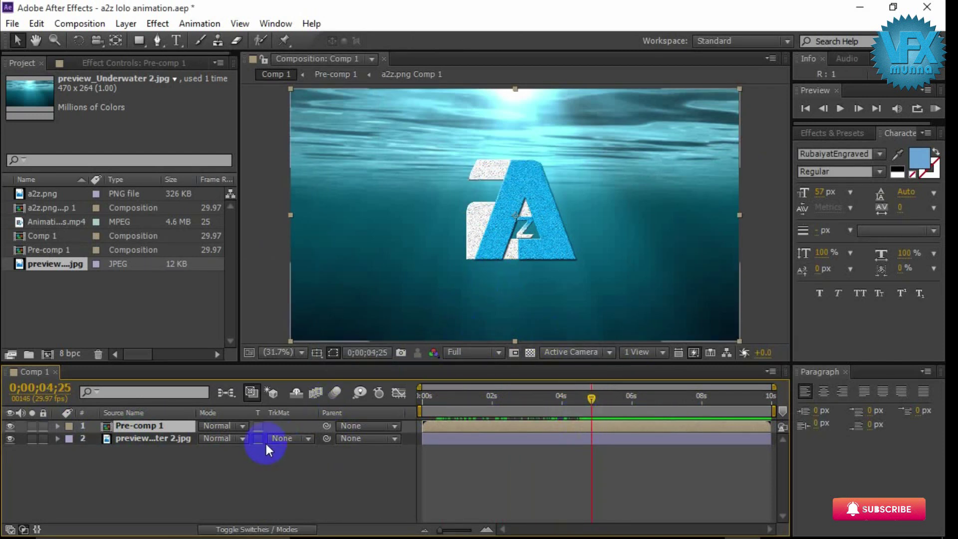
pyautogui.click(250, 468)
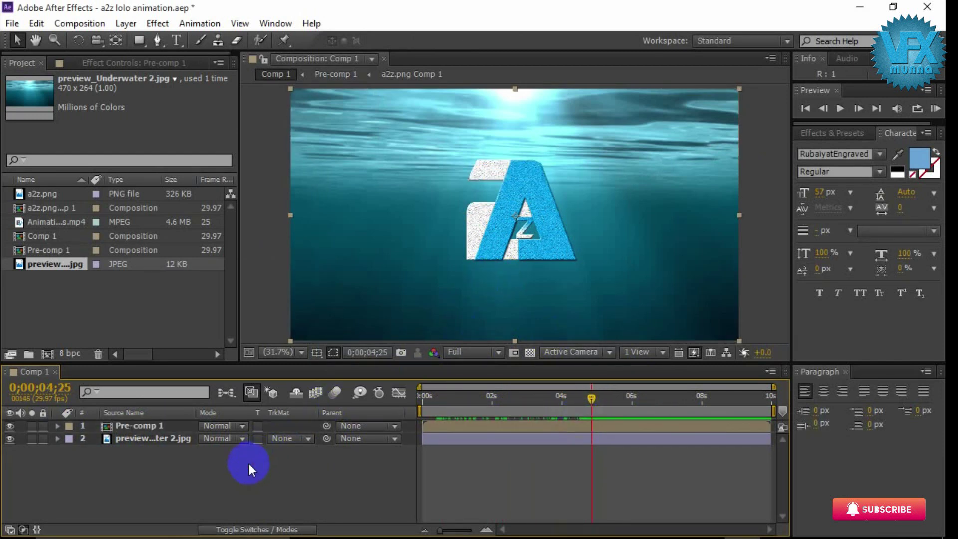
pyautogui.rightClick(277, 465)
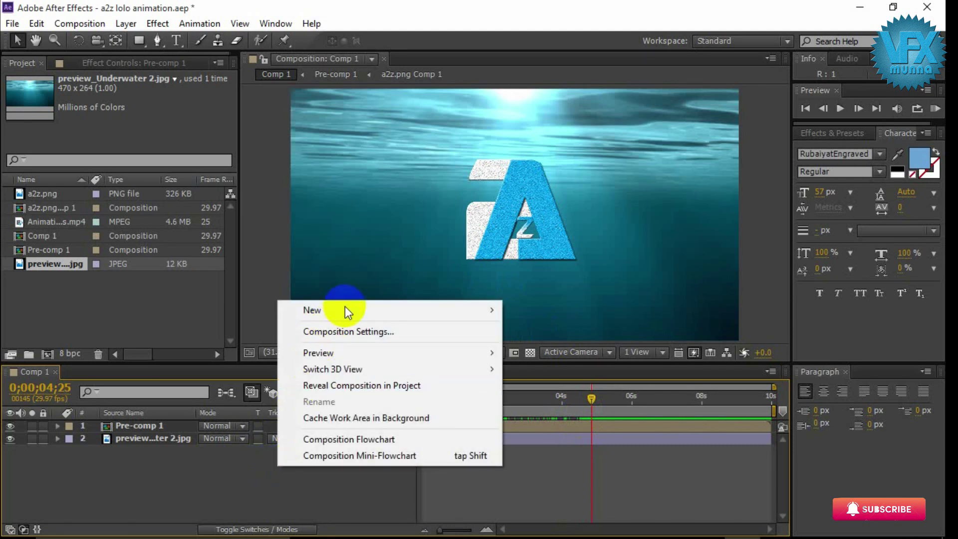
# - Add a new text layer reading 'a2z lolo media' below the A logo
pyautogui.moveTo(345, 306)
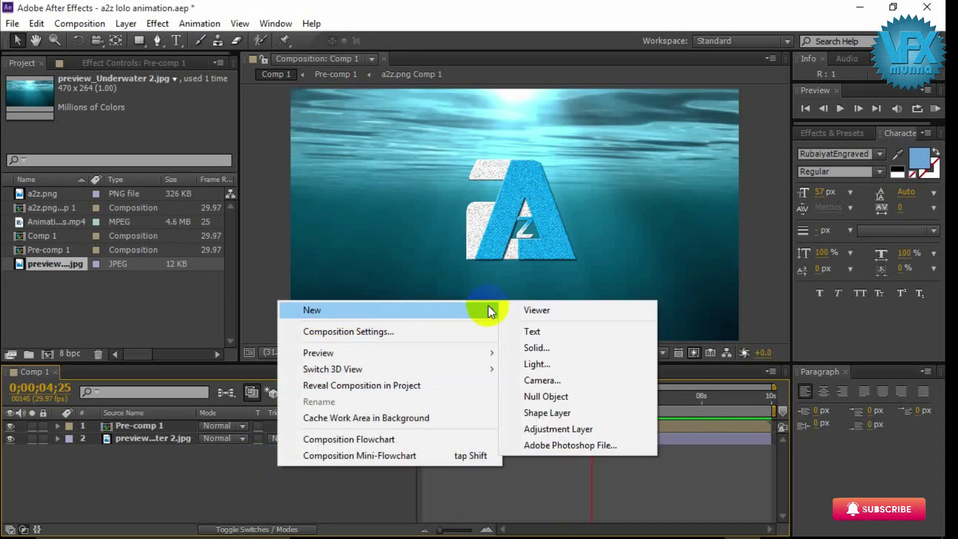
pyautogui.click(532, 331)
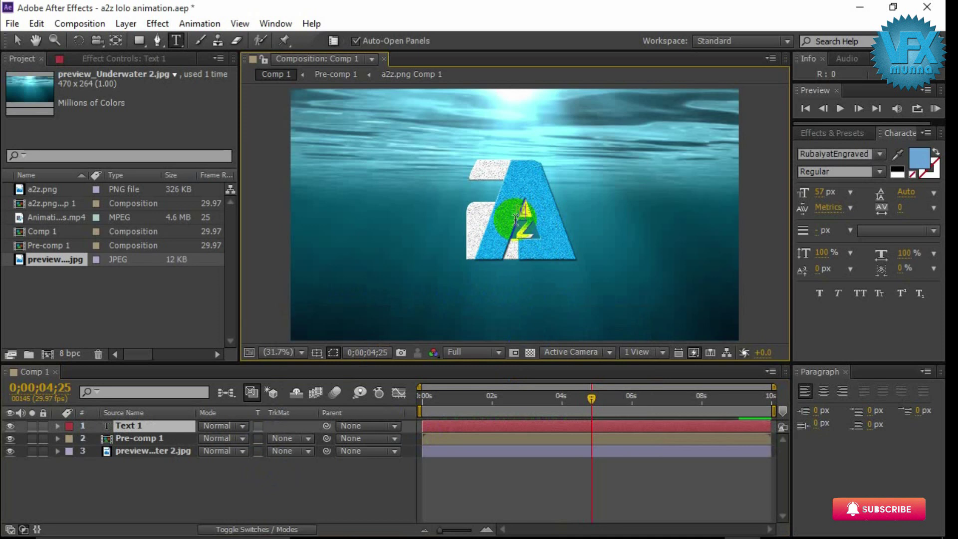
pyautogui.write('a2z lolo media')
pyautogui.click(588, 213)
pyautogui.moveTo(588, 213); pyautogui.dragTo(483, 211)
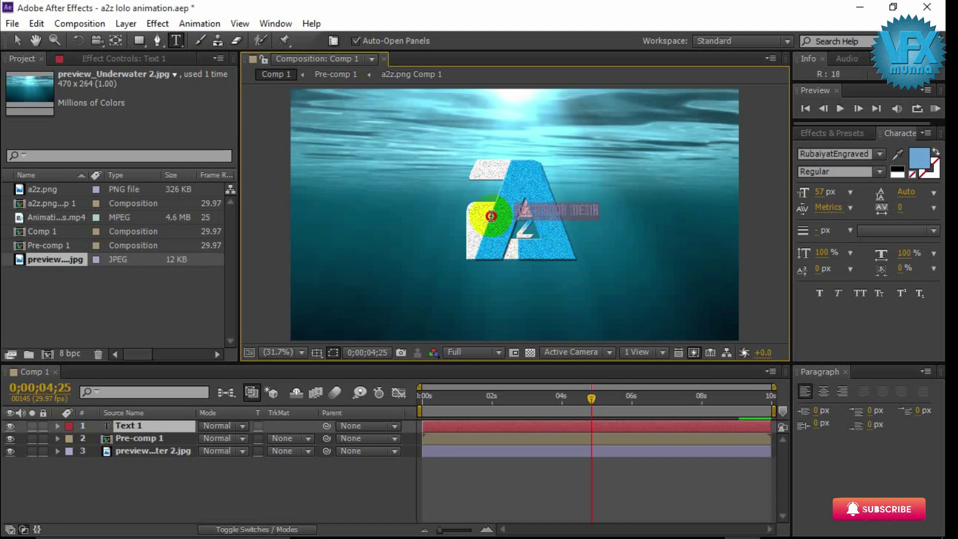
pyautogui.click(582, 271)
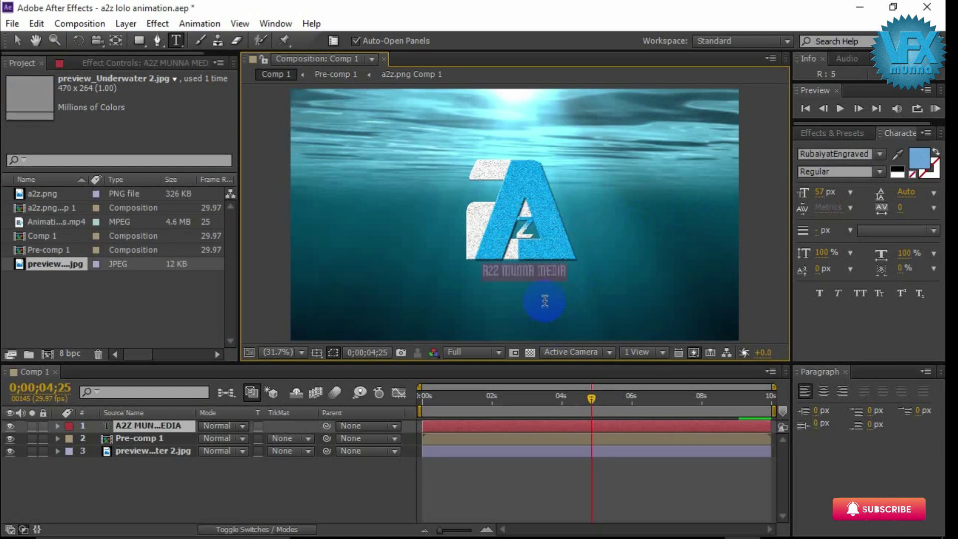
# - Save the project and select all of the channel-name text
pyautogui.hotkey('ctrl', 's')
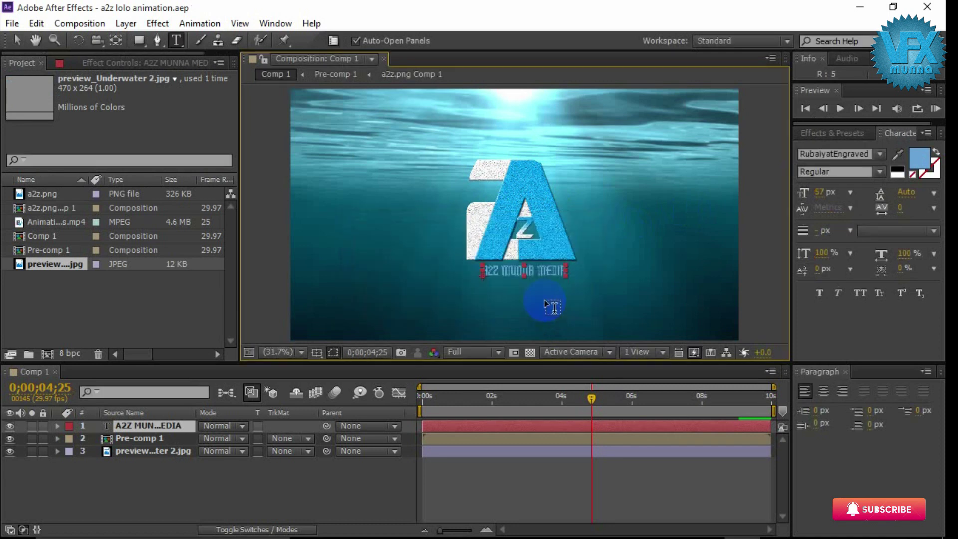
pyautogui.click(564, 271)
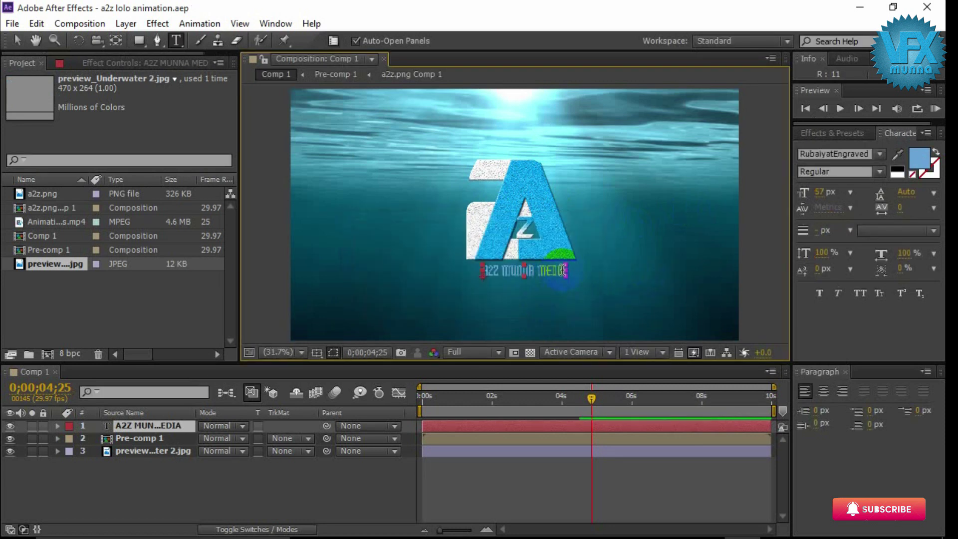
pyautogui.moveTo(565, 270); pyautogui.dragTo(482, 271)
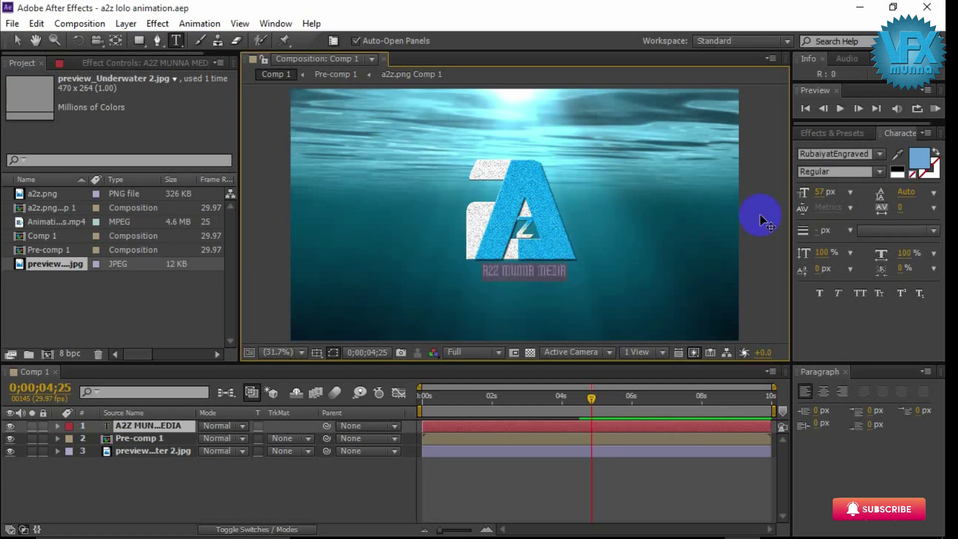
# - Enlarge the channel-name text from 57 to 84 px and move it left and slightly down
pyautogui.click(819, 192)
pyautogui.moveTo(819, 192); pyautogui.dragTo(842, 193)
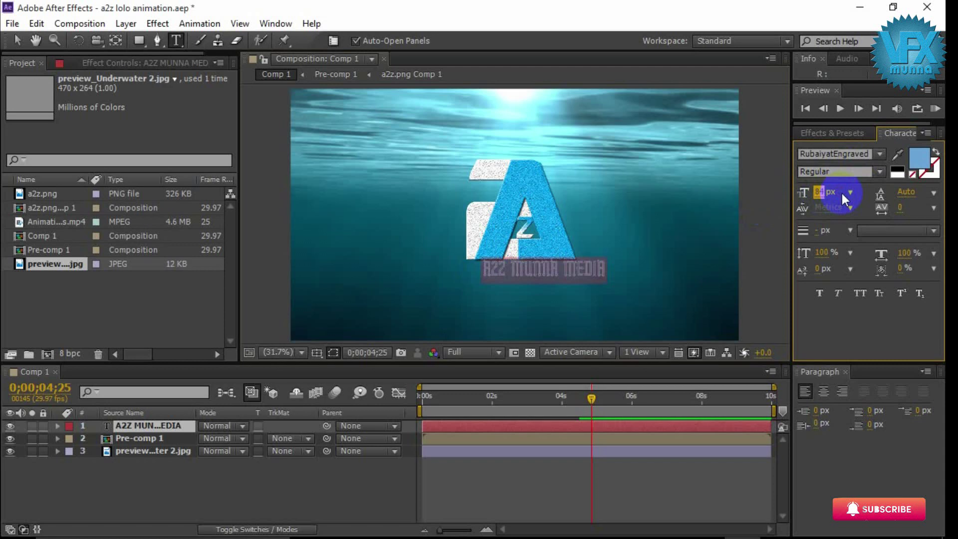
pyautogui.click(820, 193)
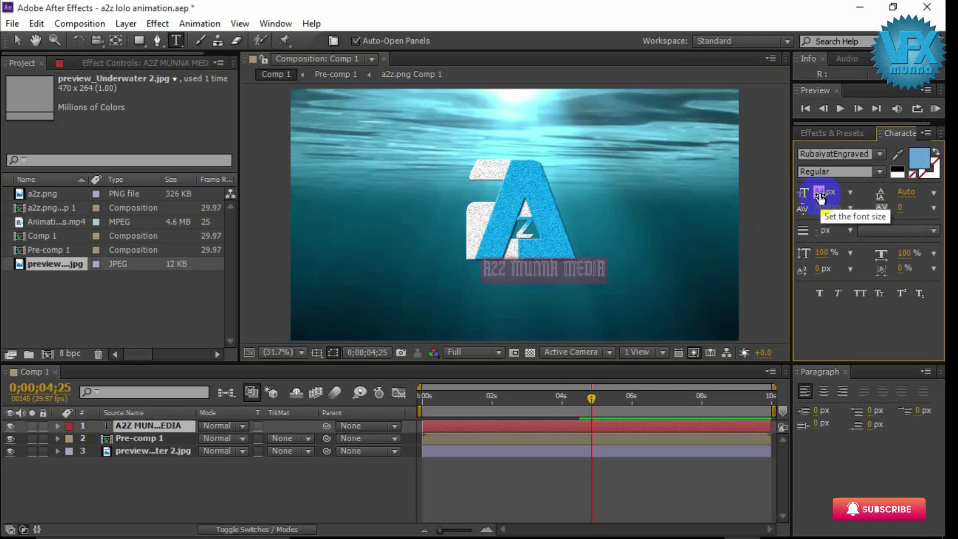
pyautogui.moveTo(535, 325); pyautogui.dragTo(515, 327)
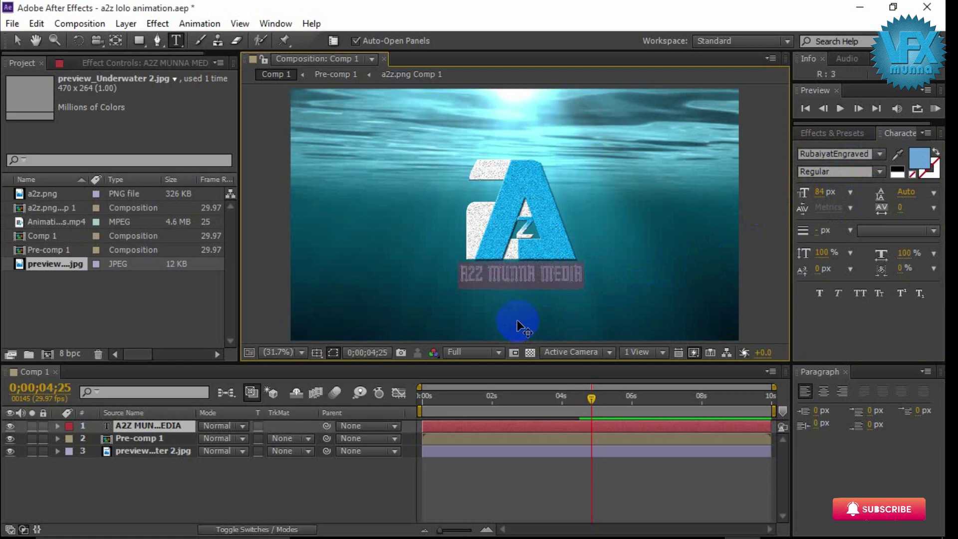
pyautogui.click(517, 326)
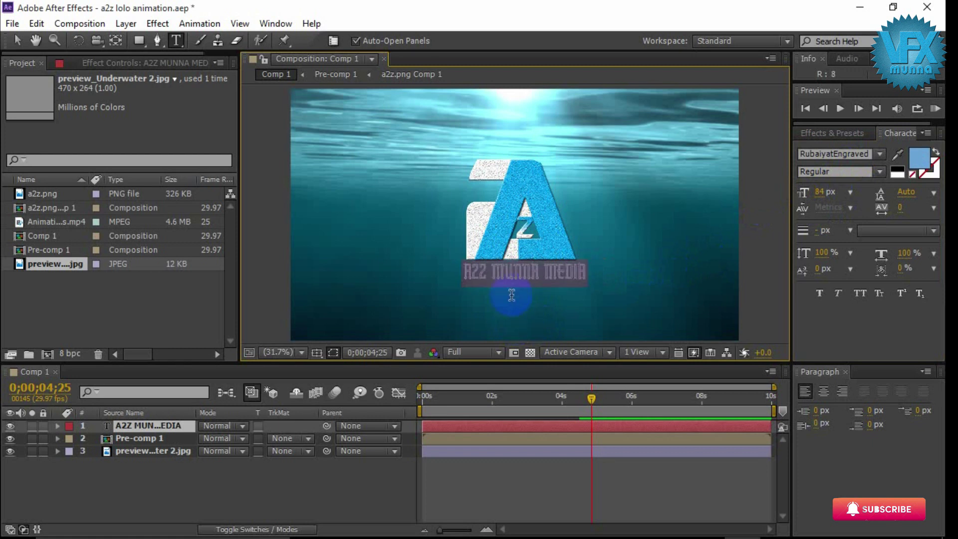
# - Change the channel-name font, searching 'Ruposhi' and stepping through the font list to SF Sports Night
pyautogui.click(539, 328)
pyautogui.doubleClick(539, 327)
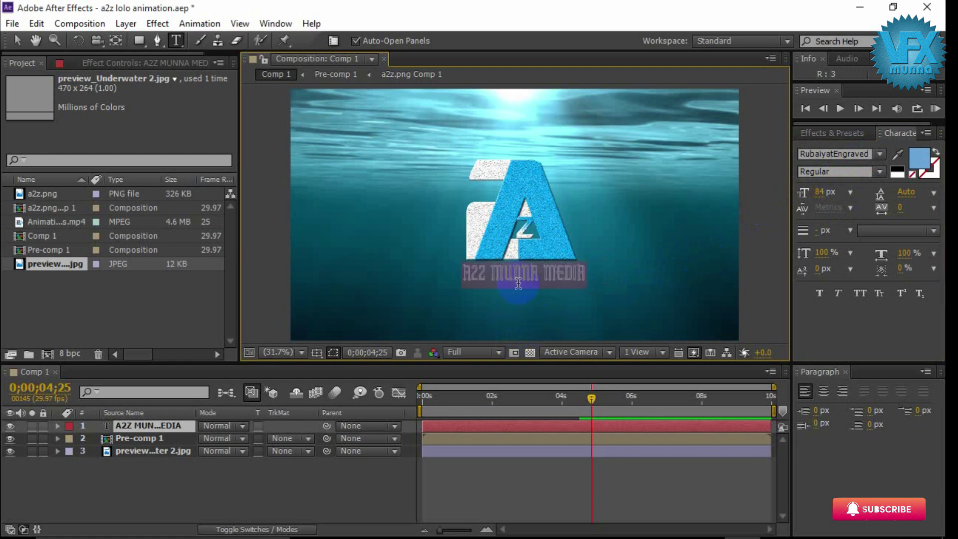
pyautogui.click(826, 159)
pyautogui.click(838, 157)
pyautogui.write('Ruposhi')
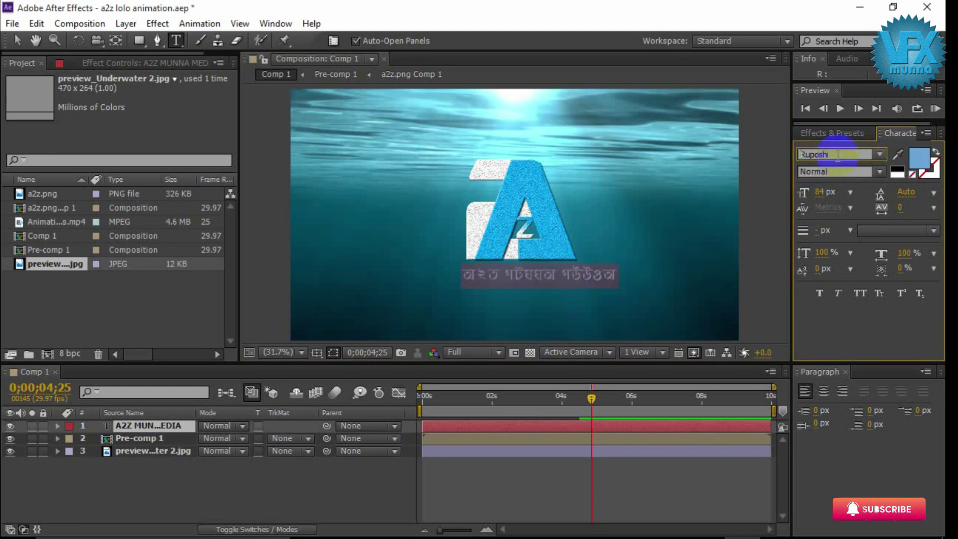
pyautogui.press('Down')
pyautogui.press('Down')
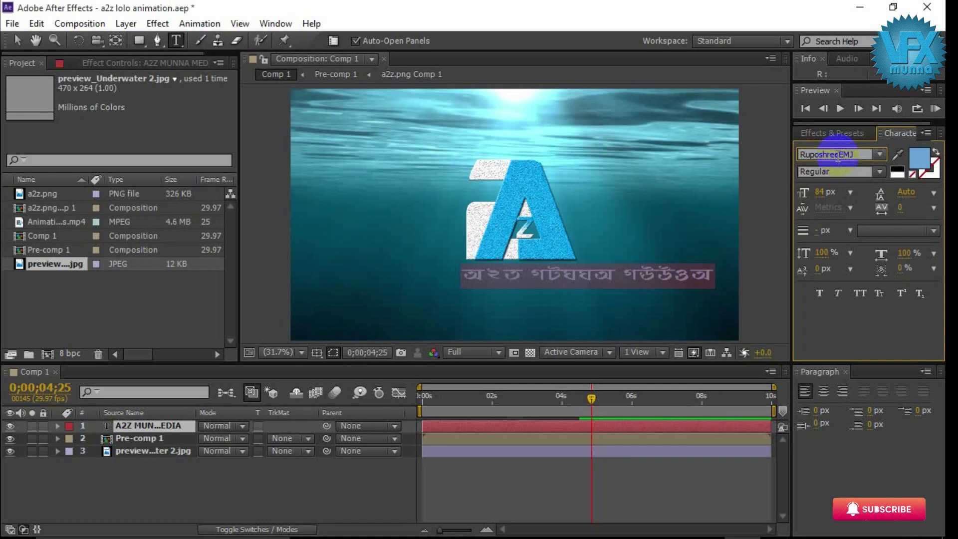
pyautogui.press('Down')
pyautogui.press('Down')
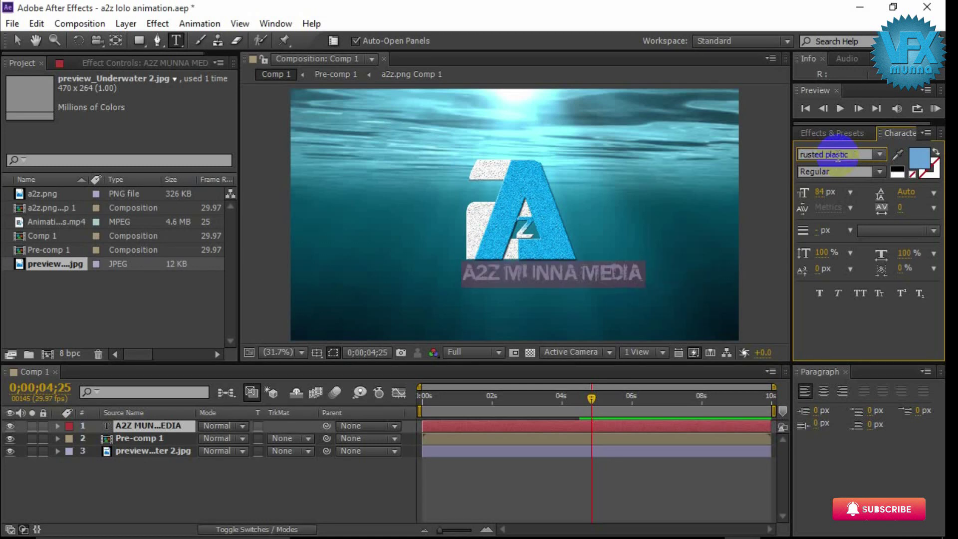
pyautogui.press('Down')
pyautogui.press('Down')
pyautogui.press('Down')
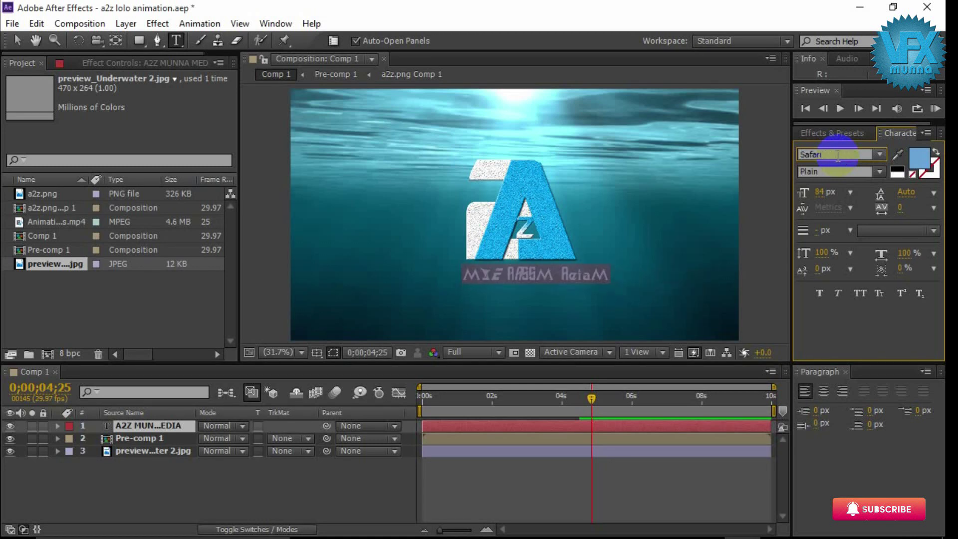
pyautogui.press('Down')
pyautogui.press('Down')
pyautogui.press('Down')
pyautogui.press('Down')
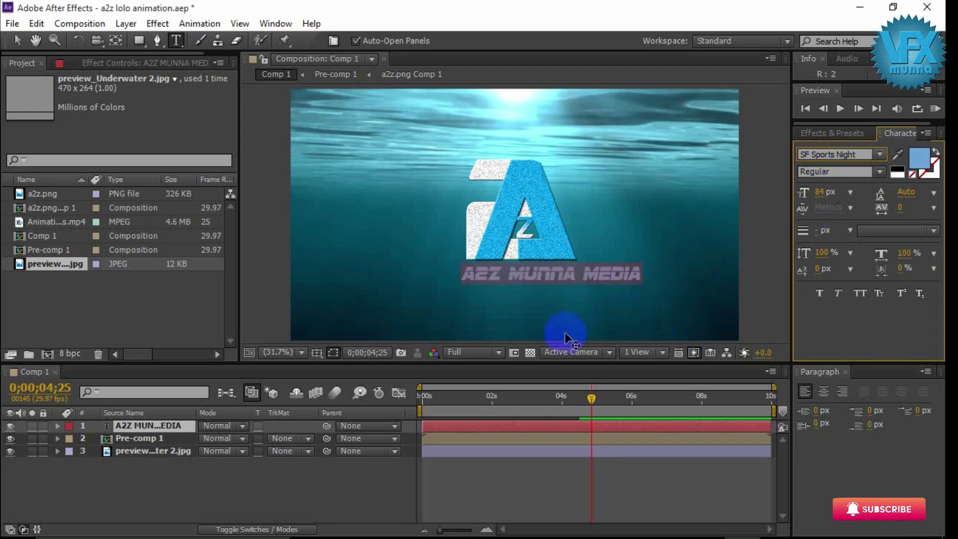
# - Shift the channel-name text about 53 px left so it centres under the logo, then deselect it
pyautogui.moveTo(574, 326); pyautogui.dragTo(549, 322)
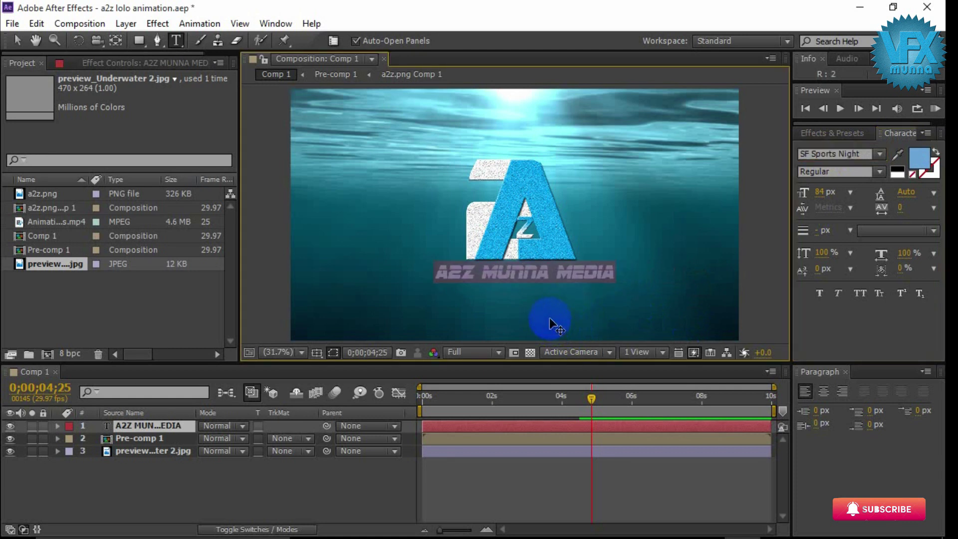
pyautogui.click(556, 322)
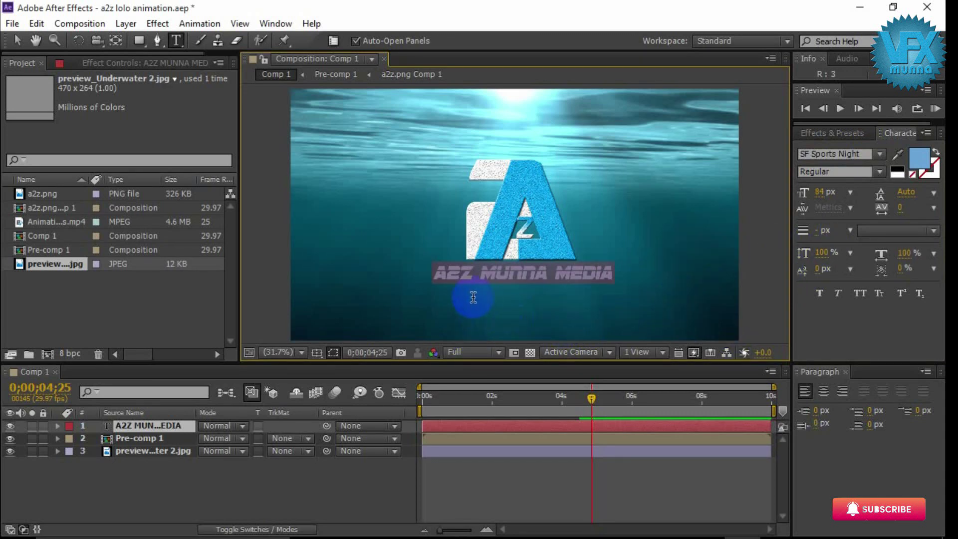
pyautogui.click(287, 478)
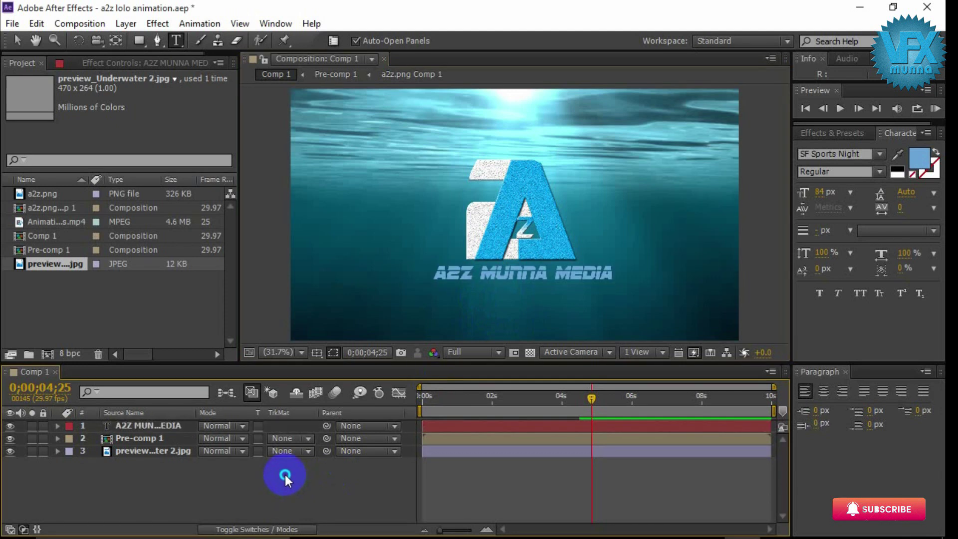
# - Add a new text layer with the pasted tagline 'THE REAL INTERTAINMENT'
pyautogui.rightClick(286, 475)
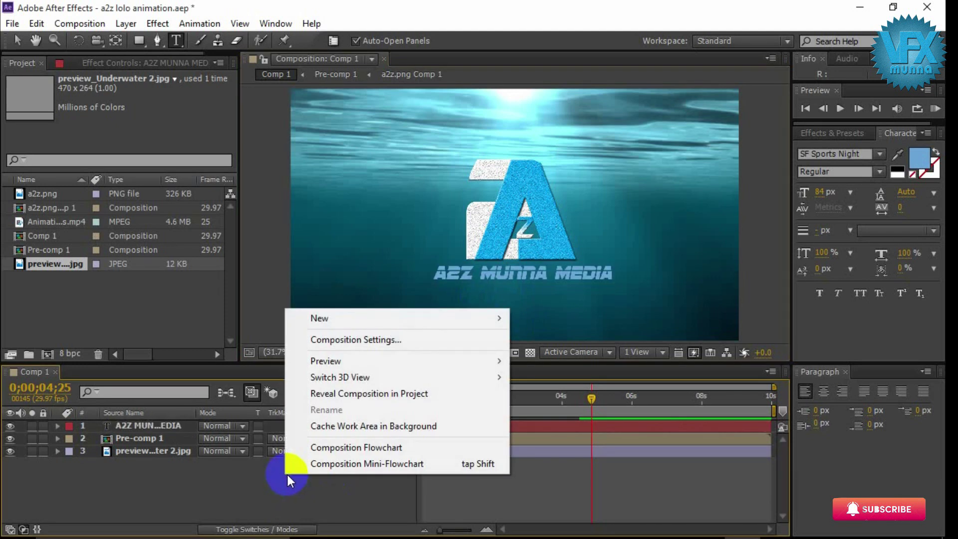
pyautogui.click(331, 315)
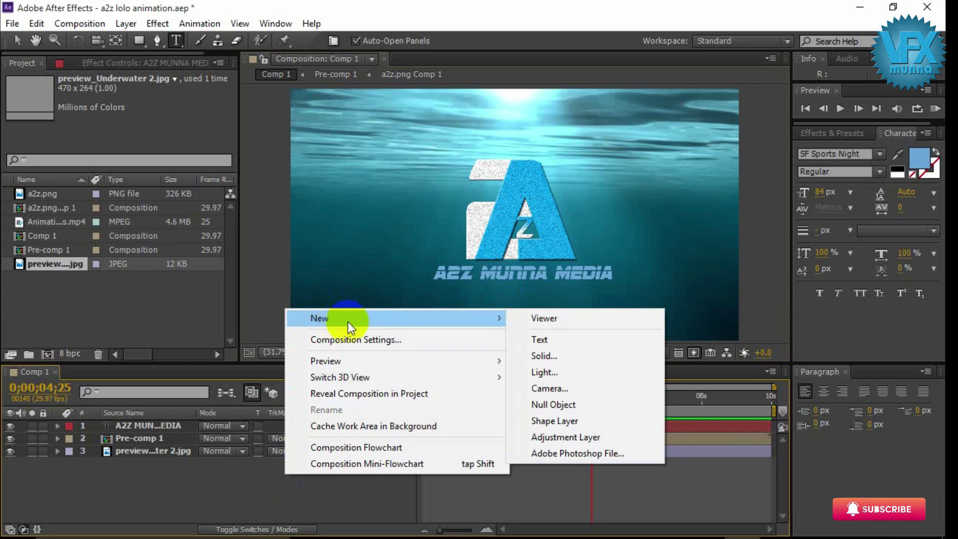
pyautogui.click(545, 346)
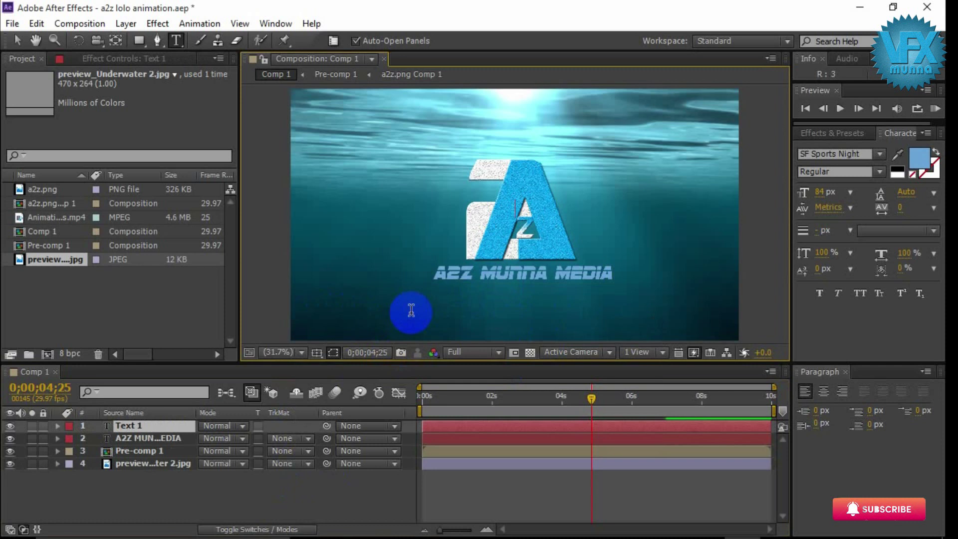
pyautogui.click(545, 254)
pyautogui.write('THE REAL INTERTAINMENT')
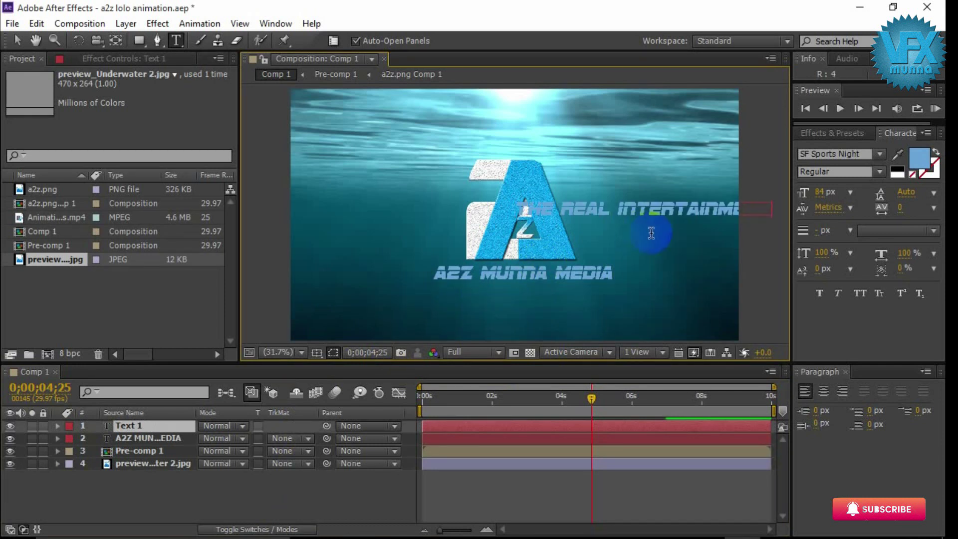
pyautogui.click(513, 174)
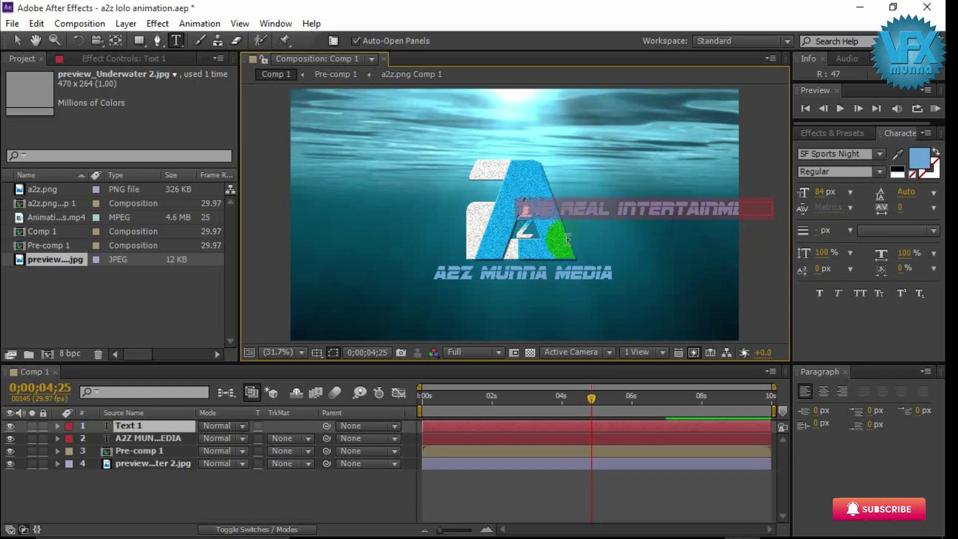
# - Position the tagline below the channel name, nudged slightly left and down
pyautogui.moveTo(562, 349); pyautogui.dragTo(522, 355)
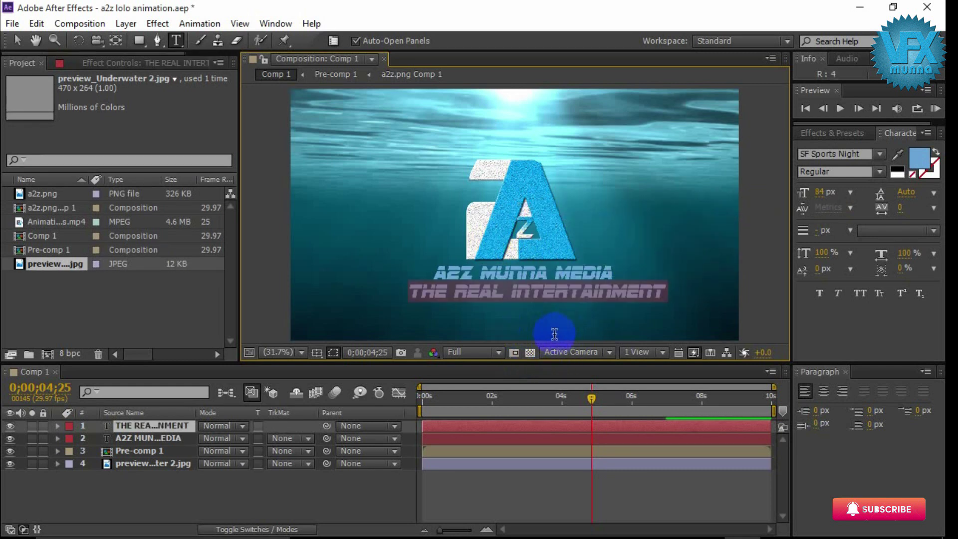
pyautogui.moveTo(511, 334); pyautogui.dragTo(499, 343)
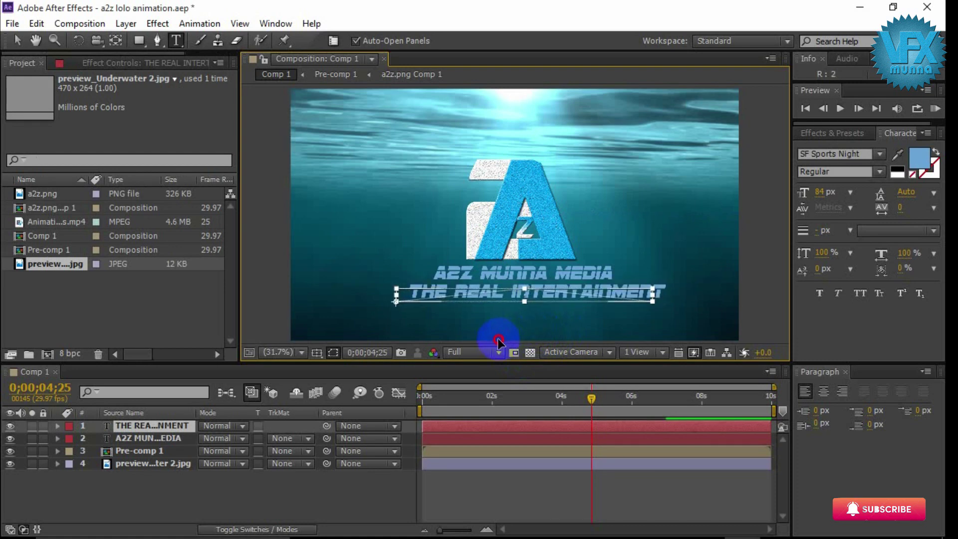
pyautogui.click(854, 155)
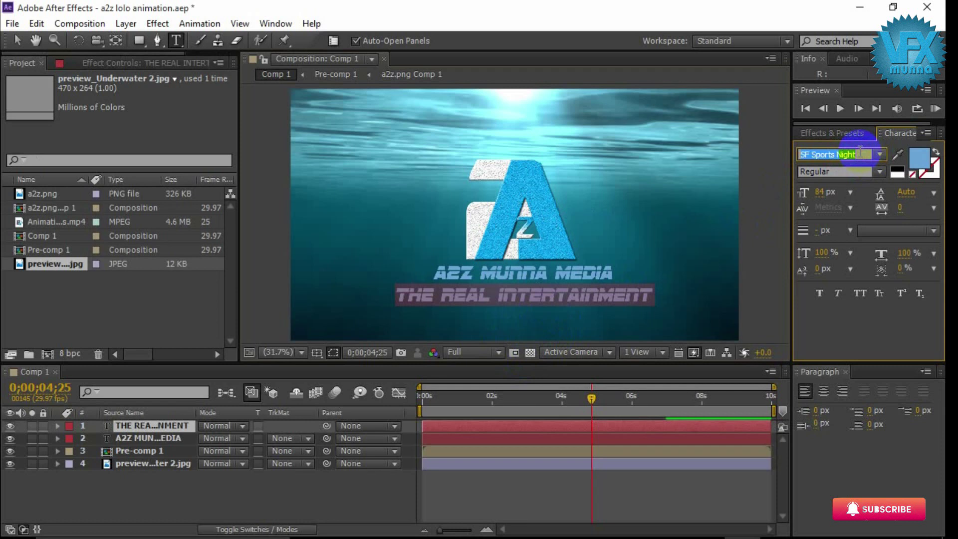
# - Try a Roboto font on the tagline, select its text, shift it slightly right, and fit the comp view
pyautogui.write('ROBO COP')
pyautogui.write('t')
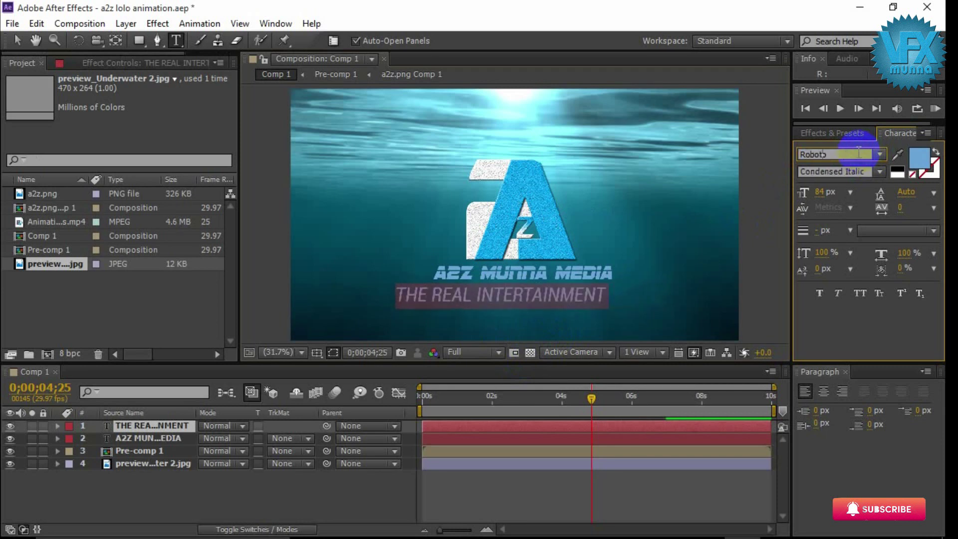
pyautogui.press('Return')
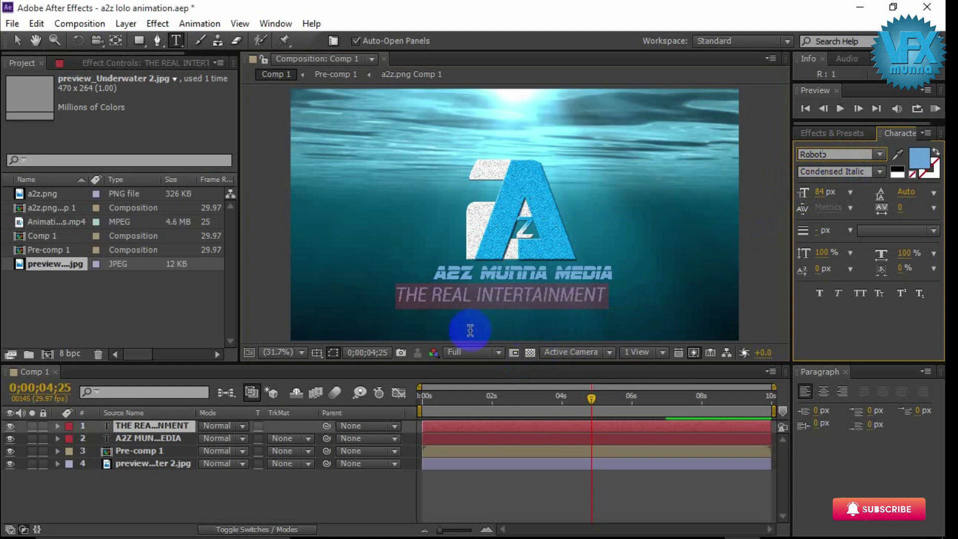
pyautogui.moveTo(503, 331); pyautogui.dragTo(529, 332)
pyautogui.moveTo(604, 298); pyautogui.dragTo(398, 301)
pyautogui.scroll(-2, 505, 324)
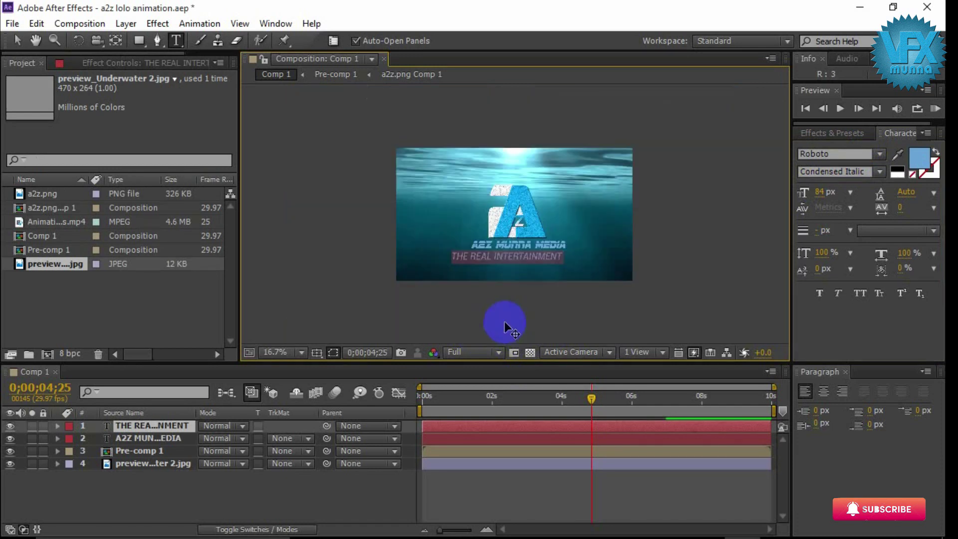
pyautogui.moveTo(501, 300); pyautogui.dragTo(511, 301)
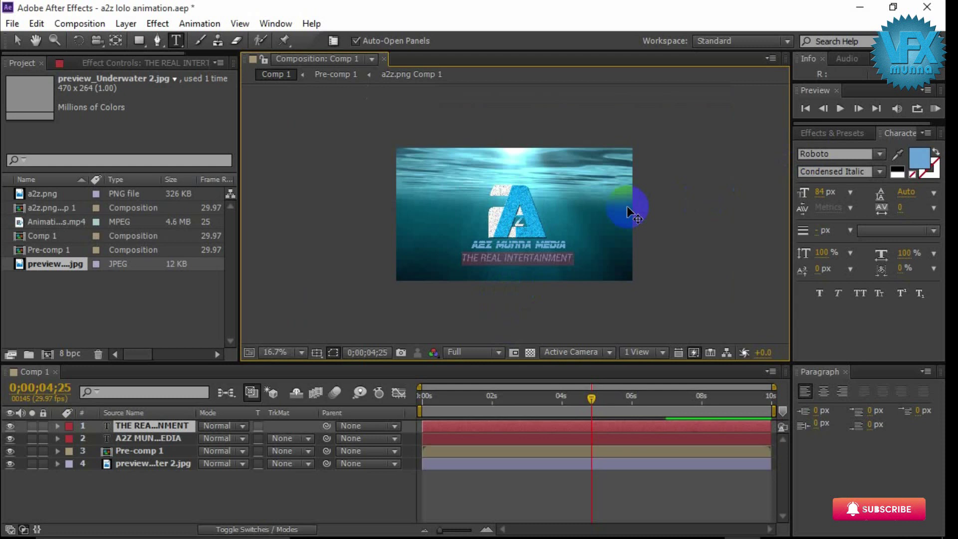
pyautogui.click(277, 354)
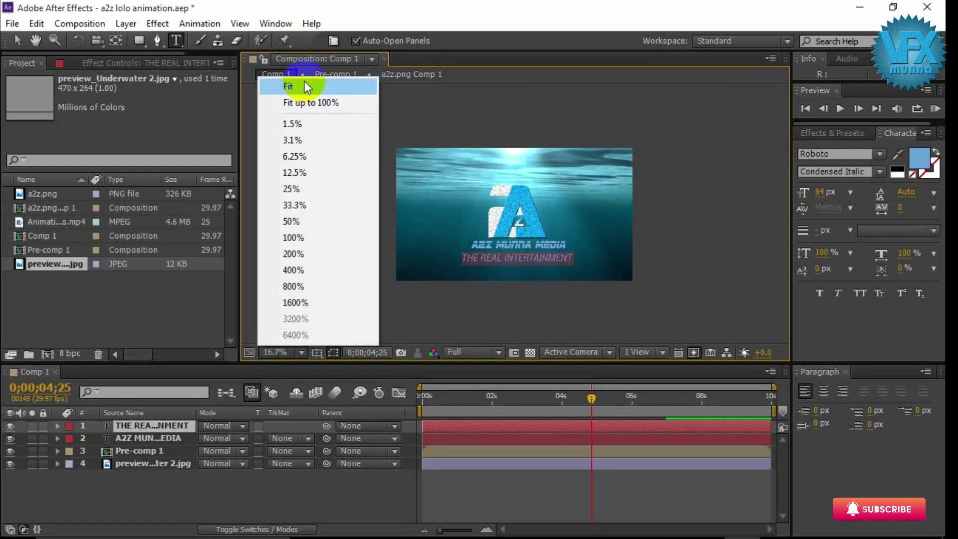
pyautogui.click(302, 83)
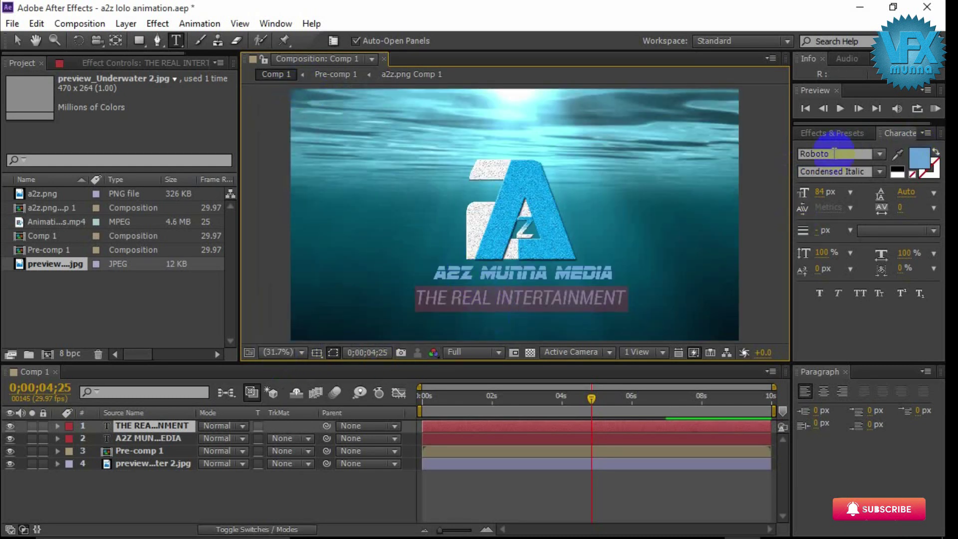
# - Set the tagline to Roboto Condensed Regular and reduce its size to 49 px
pyautogui.click(893, 154)
pyautogui.click(879, 154)
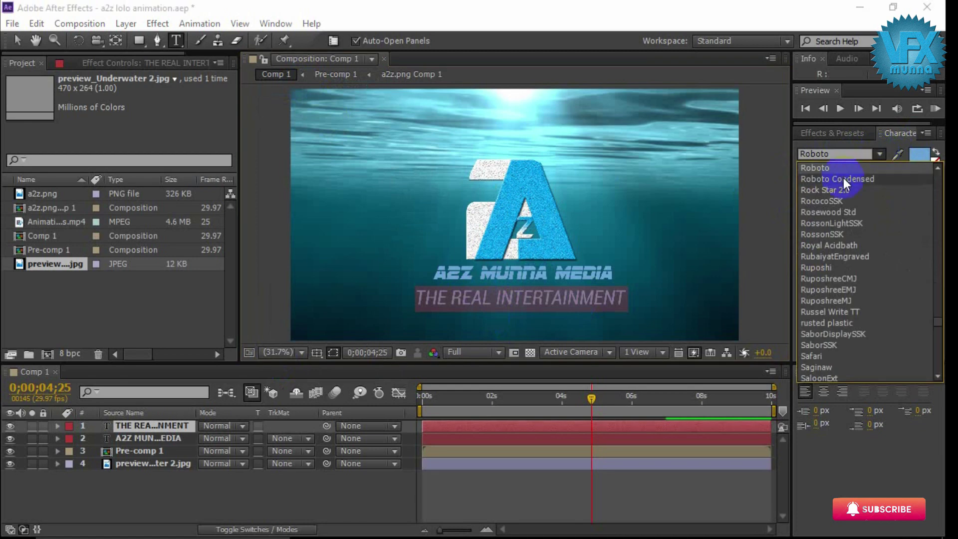
pyautogui.click(828, 179)
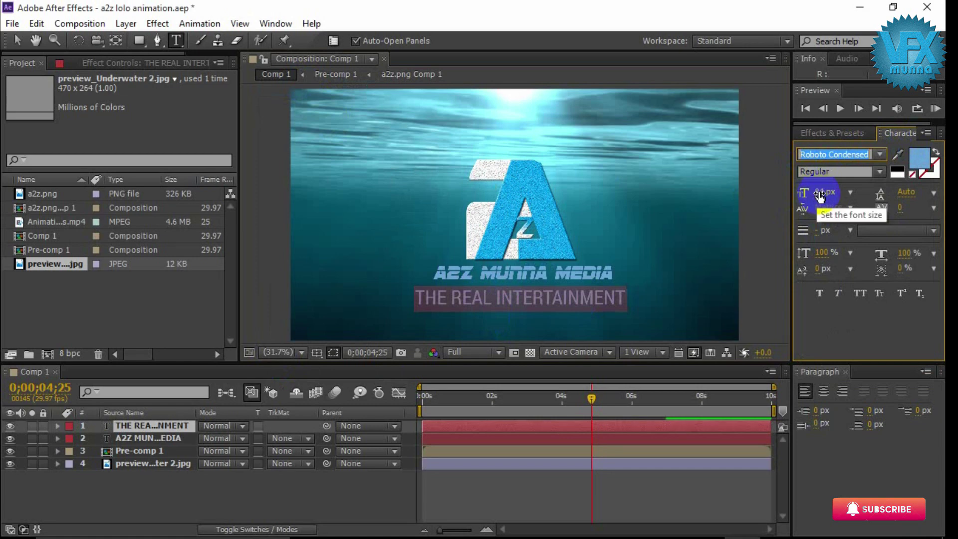
pyautogui.click(815, 193)
pyautogui.moveTo(814, 194); pyautogui.dragTo(797, 197)
# - Move the tagline up and right so it centres under the title
pyautogui.press('v')
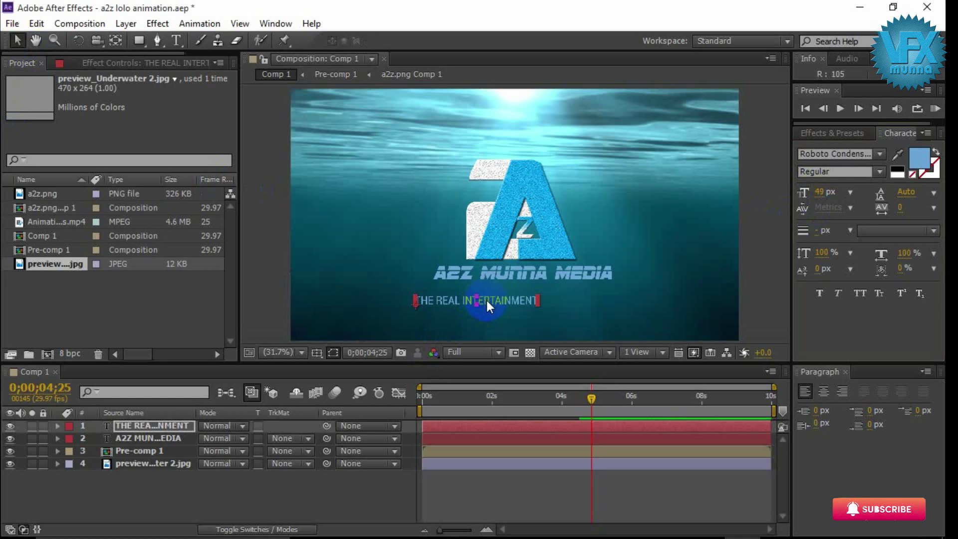
pyautogui.moveTo(516, 299); pyautogui.dragTo(531, 292)
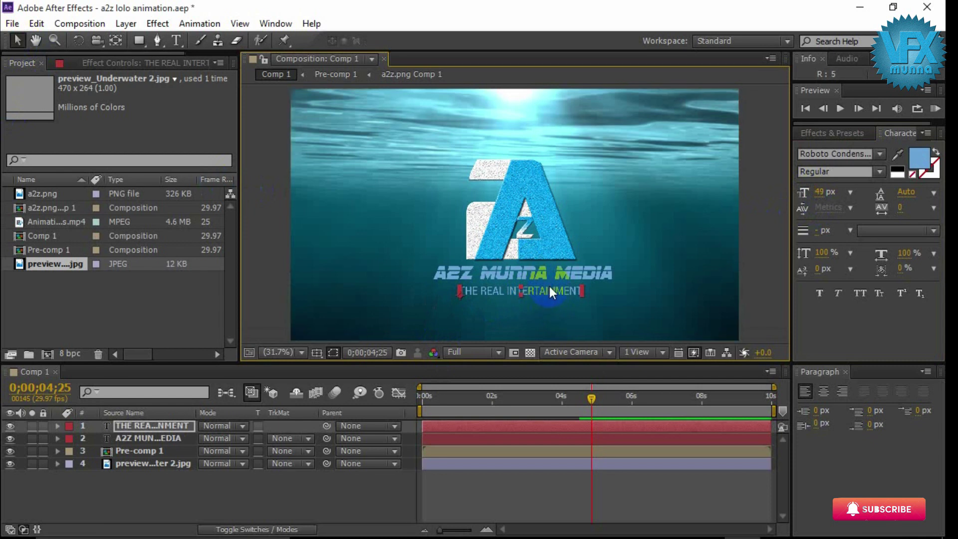
pyautogui.click(554, 295)
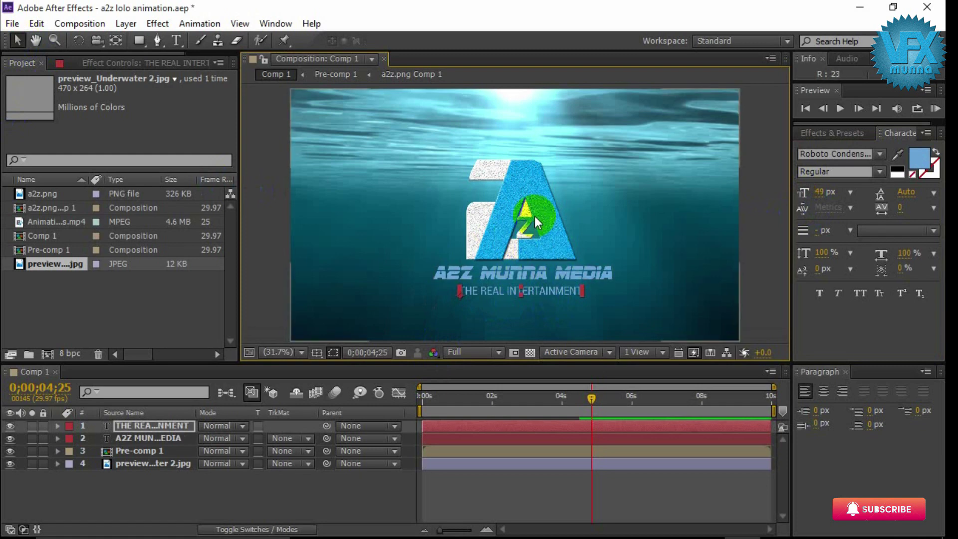
# - Rewind to the start of the timeline and preview the animation
pyautogui.click(599, 399)
pyautogui.moveTo(577, 403); pyautogui.dragTo(455, 415)
pyautogui.click(429, 410)
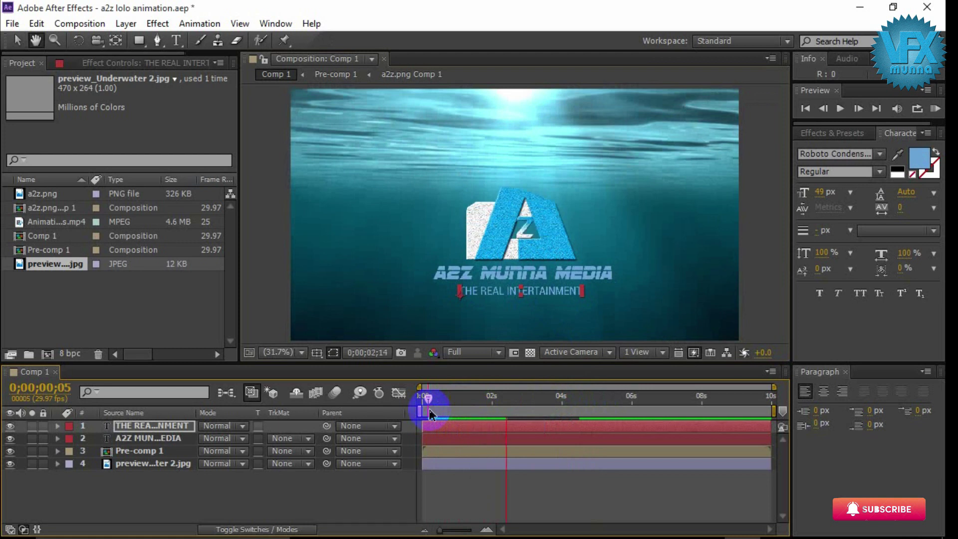
pyautogui.press('space')
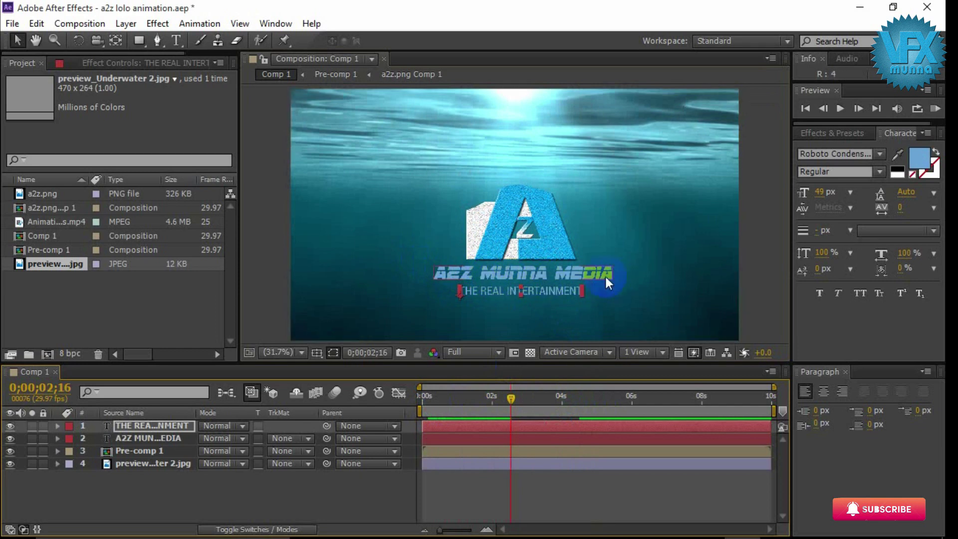
# - Open Effects & Presets to Animation Presets > Text > 3D Text
pyautogui.click(511, 424)
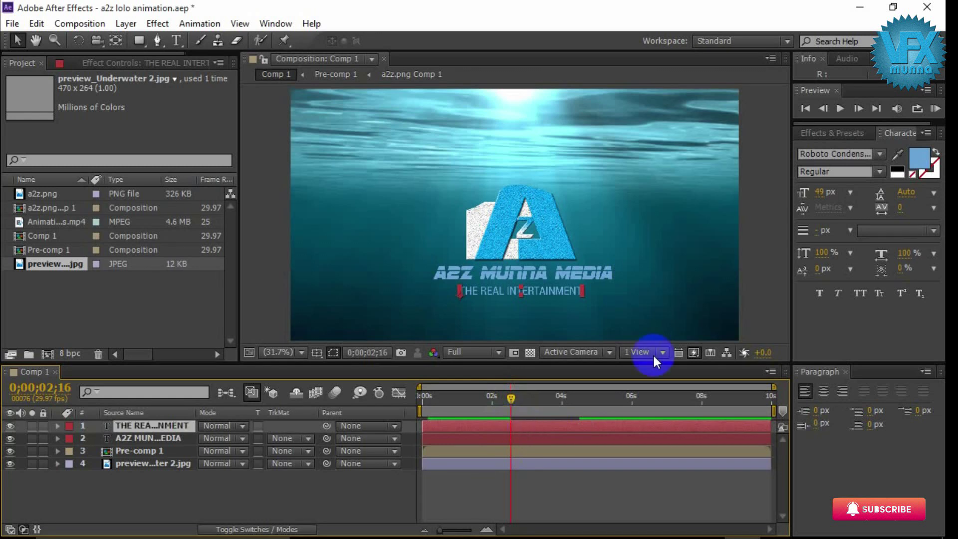
pyautogui.click(831, 133)
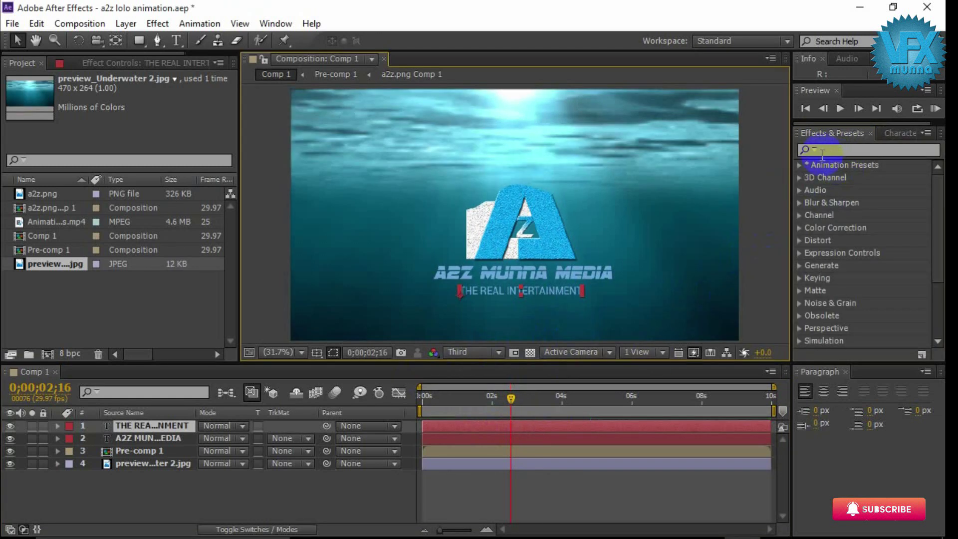
pyautogui.click(839, 149)
pyautogui.click(799, 165)
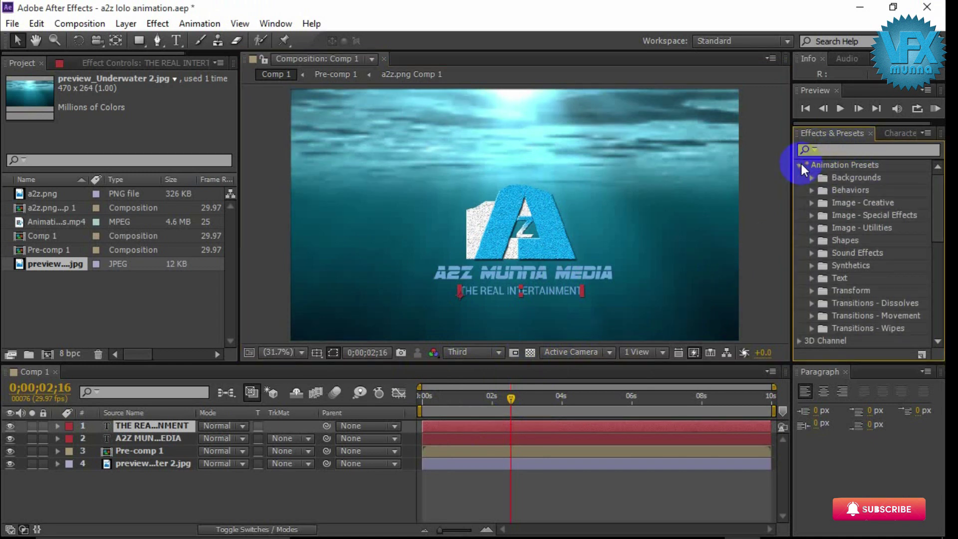
pyautogui.click(810, 278)
pyautogui.scroll(-3, 848, 280)
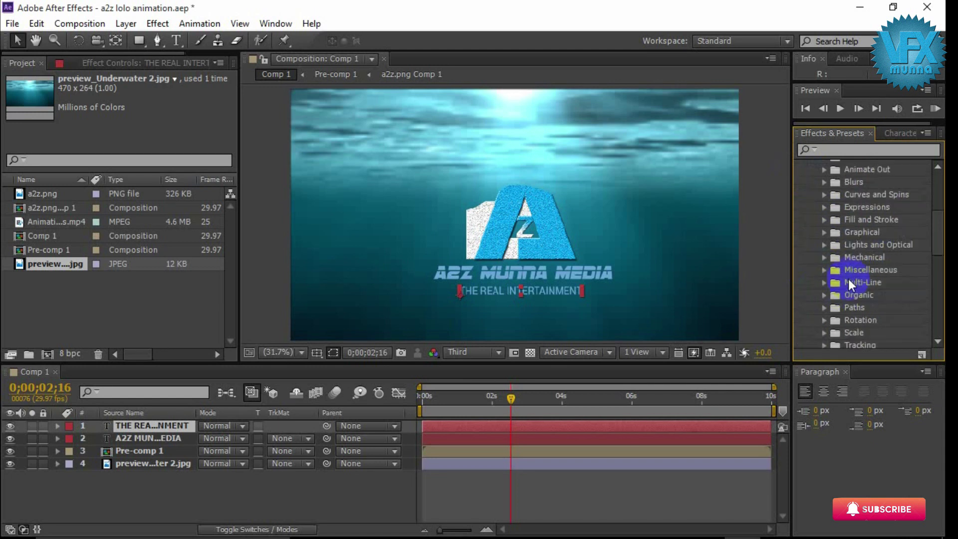
pyautogui.scroll(2, 846, 275)
pyautogui.scroll(3, 847, 274)
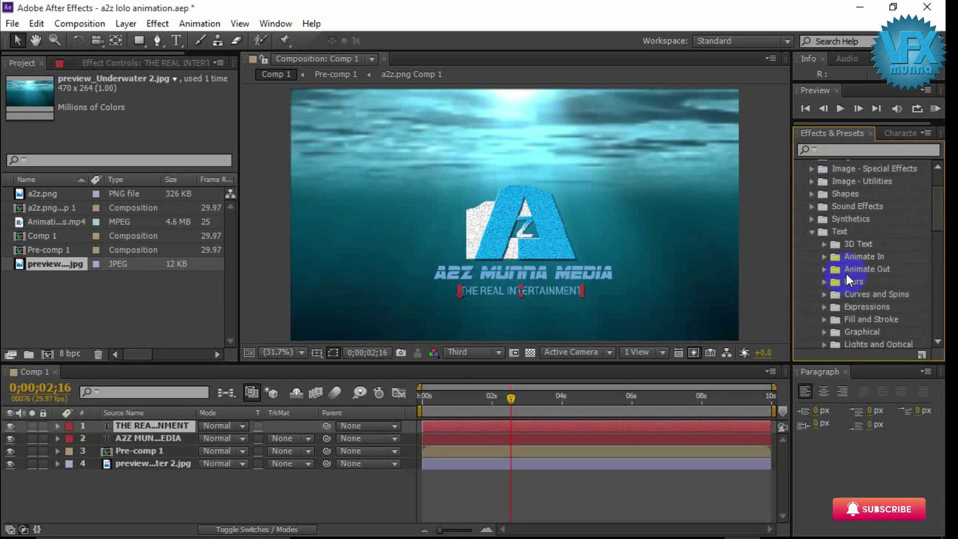
pyautogui.click(825, 243)
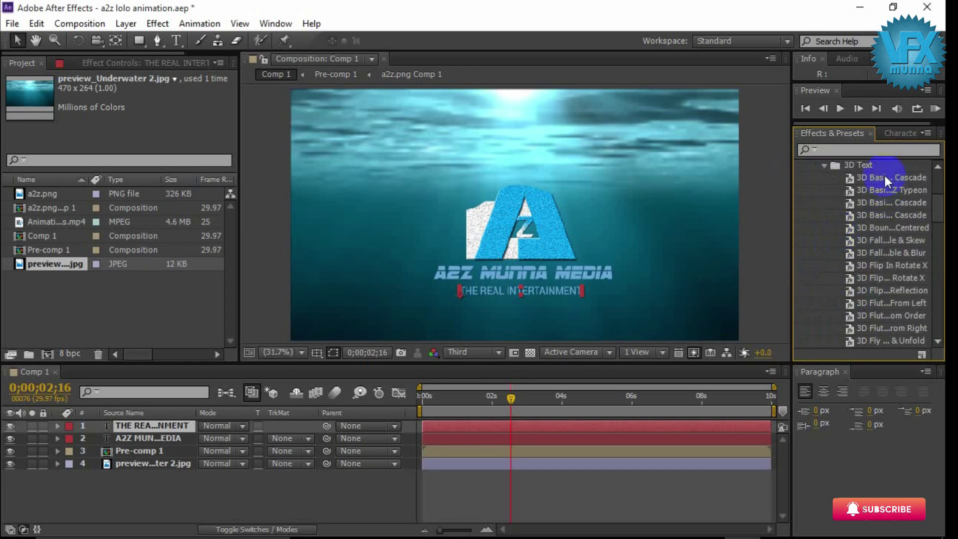
# - Apply the 3D Basic Z Typeon preset to the A2Z MUNNA MEDIA title and scrub back to check it
pyautogui.click(485, 426)
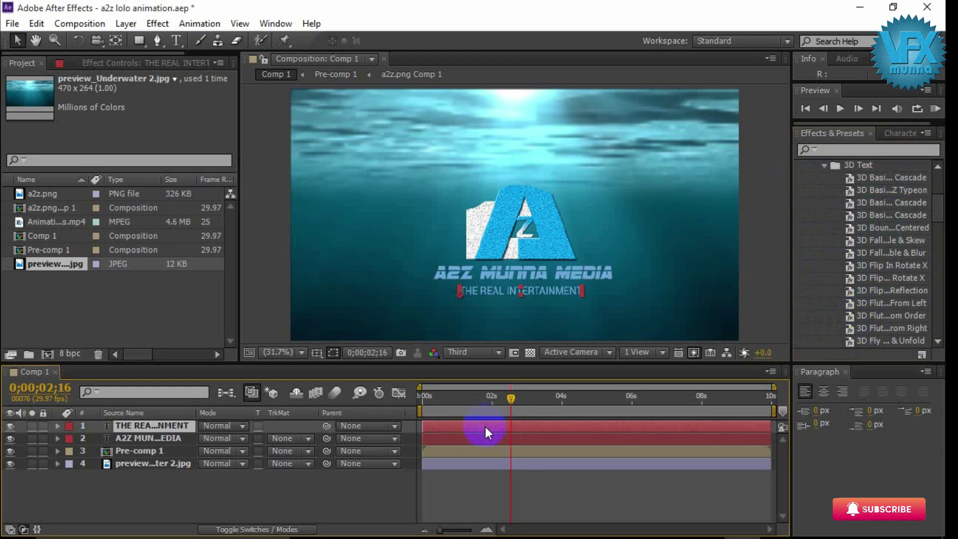
pyautogui.click(484, 437)
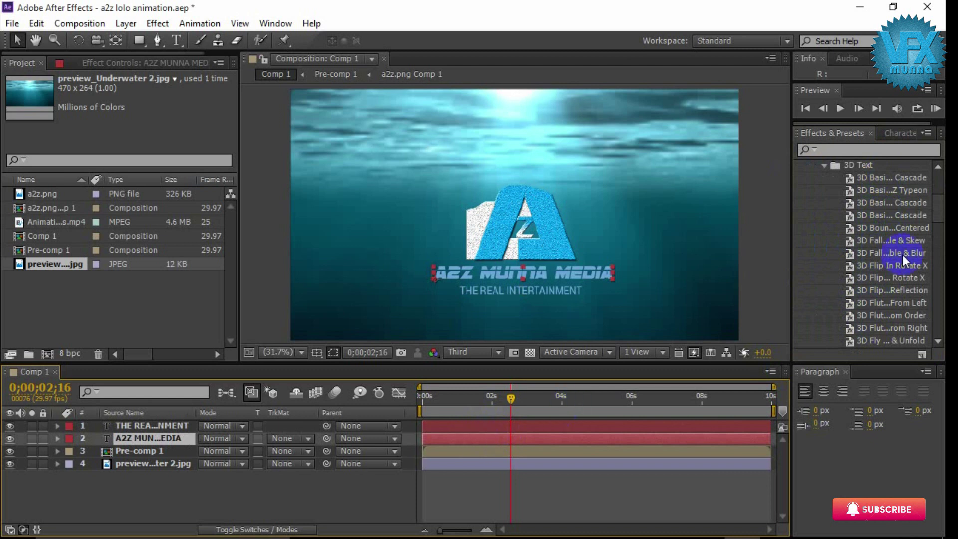
pyautogui.click(861, 190)
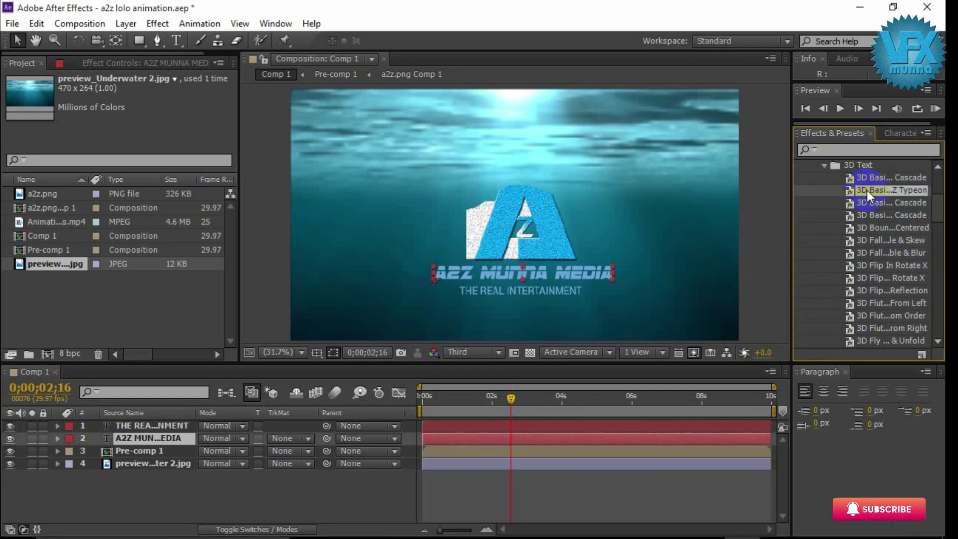
pyautogui.click(877, 191)
pyautogui.moveTo(873, 189); pyautogui.dragTo(502, 273)
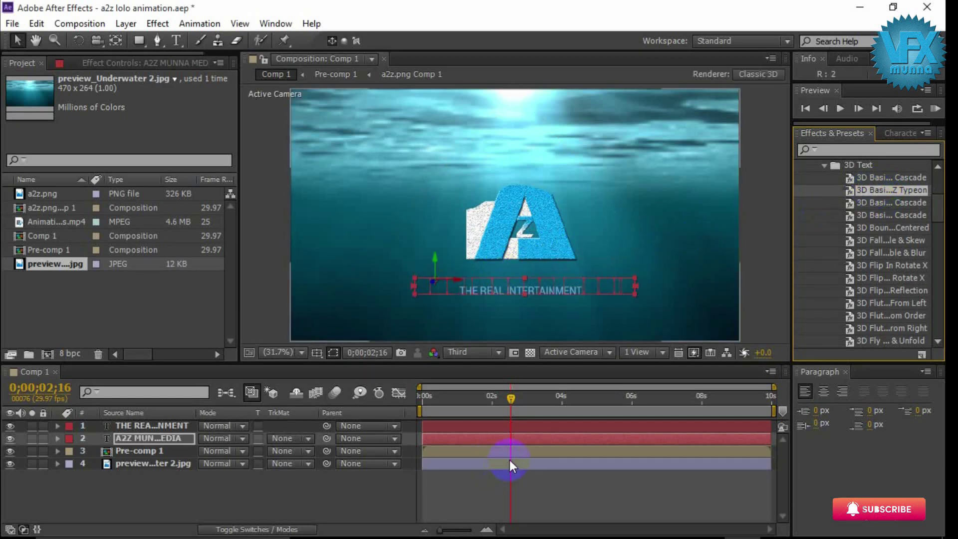
pyautogui.moveTo(513, 402); pyautogui.dragTo(487, 408)
pyautogui.click(534, 488)
pyautogui.press('space')
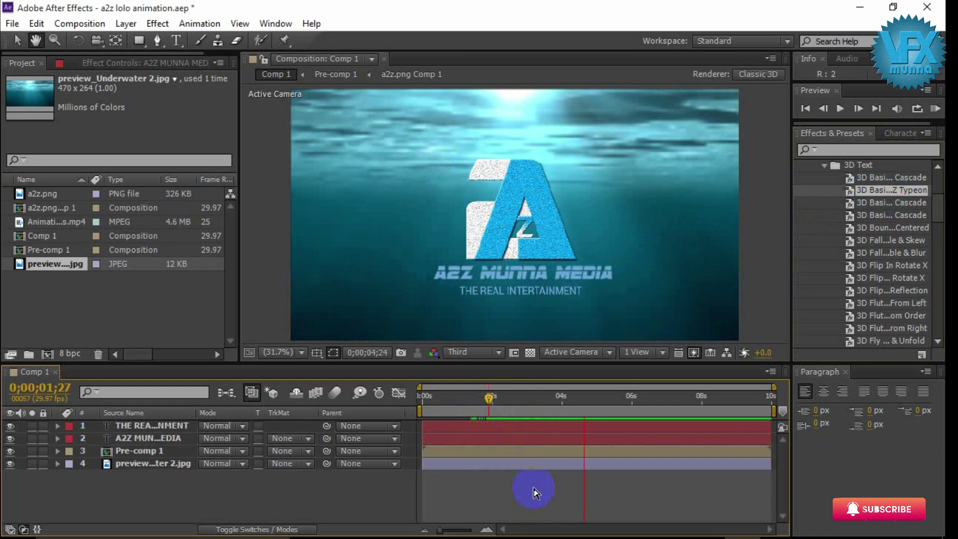
pyautogui.press('space')
pyautogui.moveTo(619, 408); pyautogui.dragTo(530, 407)
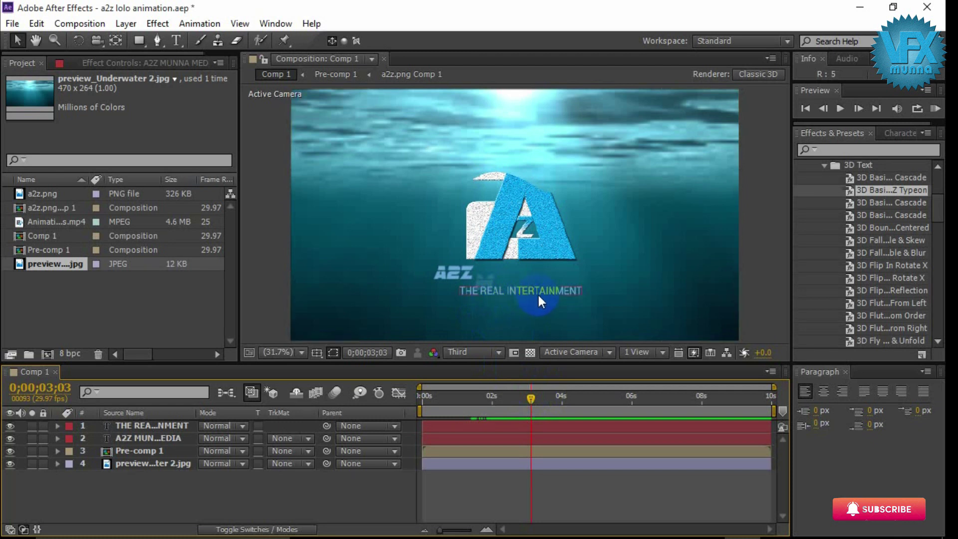
pyautogui.click(510, 292)
pyautogui.moveTo(867, 217); pyautogui.dragTo(528, 289)
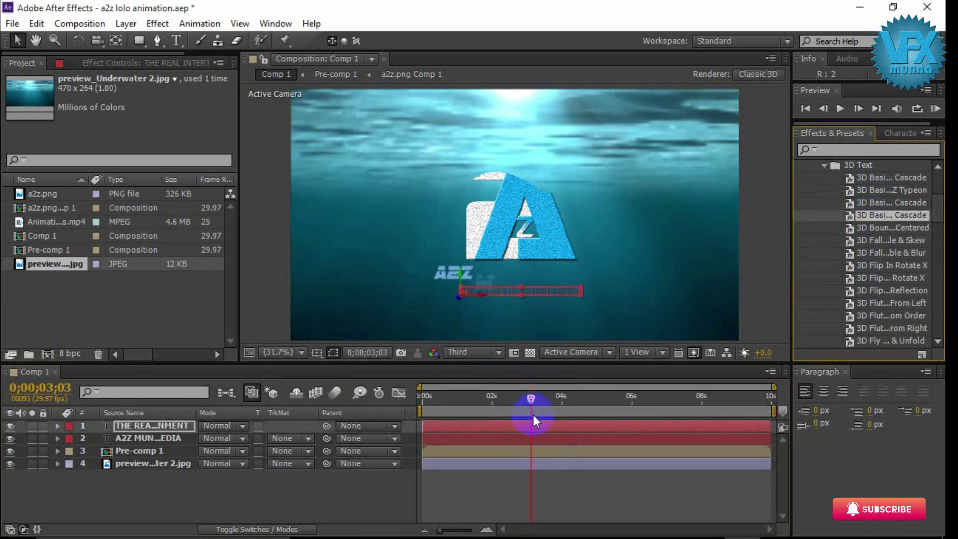
pyautogui.moveTo(516, 405); pyautogui.dragTo(481, 405)
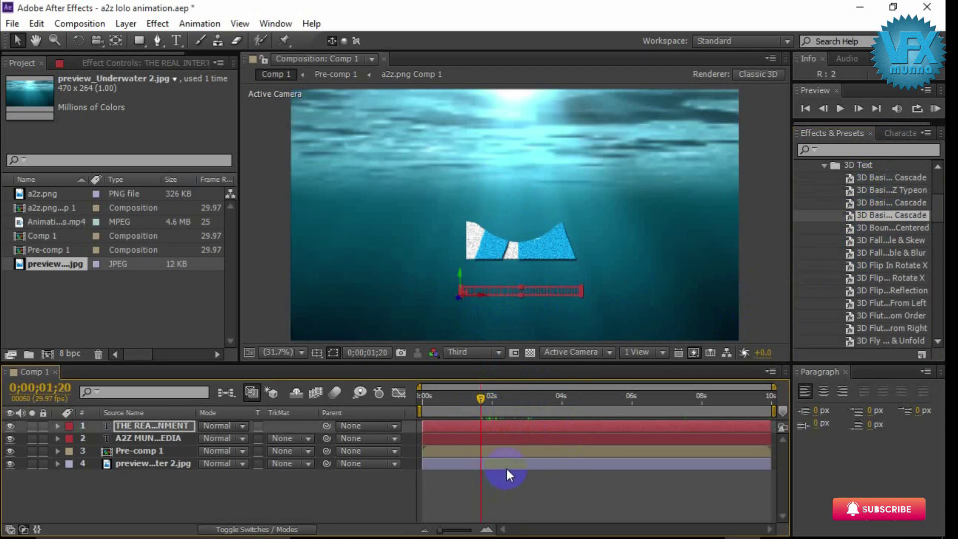
pyautogui.click(523, 493)
pyautogui.press('space')
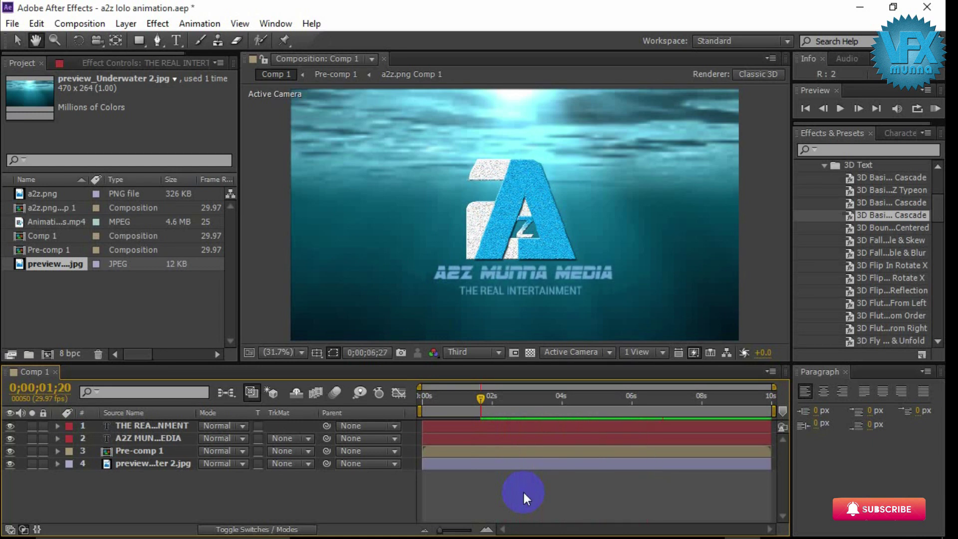
pyautogui.press('space')
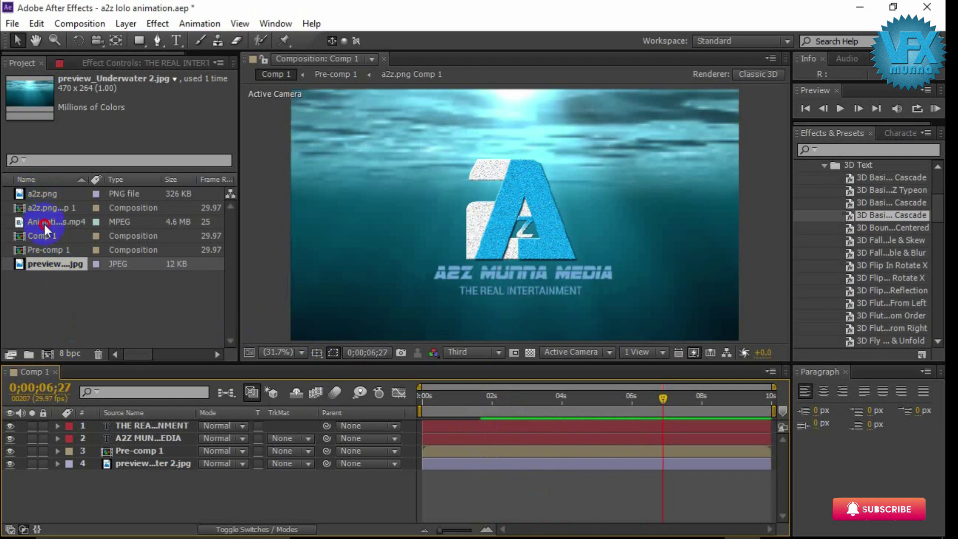
# - Add the bubbles MP4 to Comp 1, enlarge it to fill the frame, and blend it in Screen mode
pyautogui.click(59, 221)
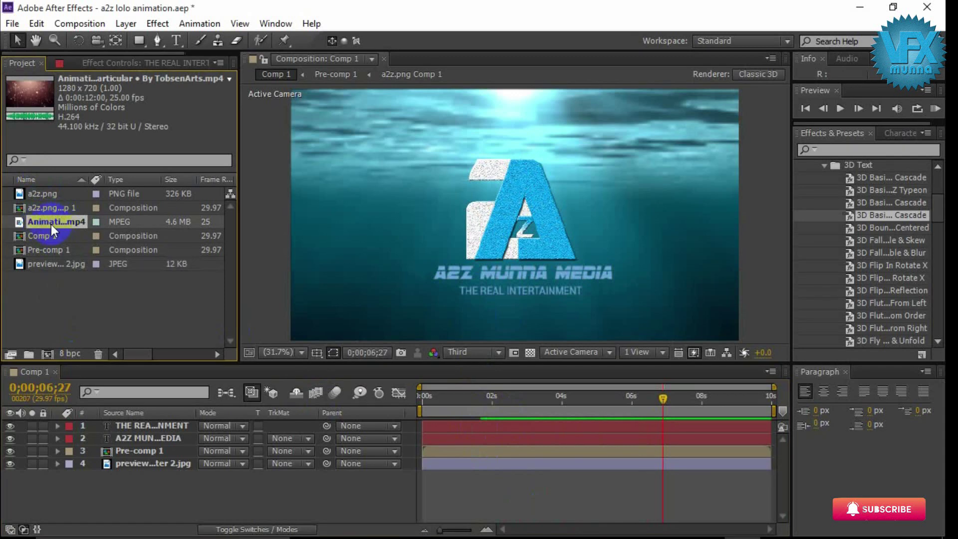
pyautogui.moveTo(51, 224); pyautogui.dragTo(155, 423)
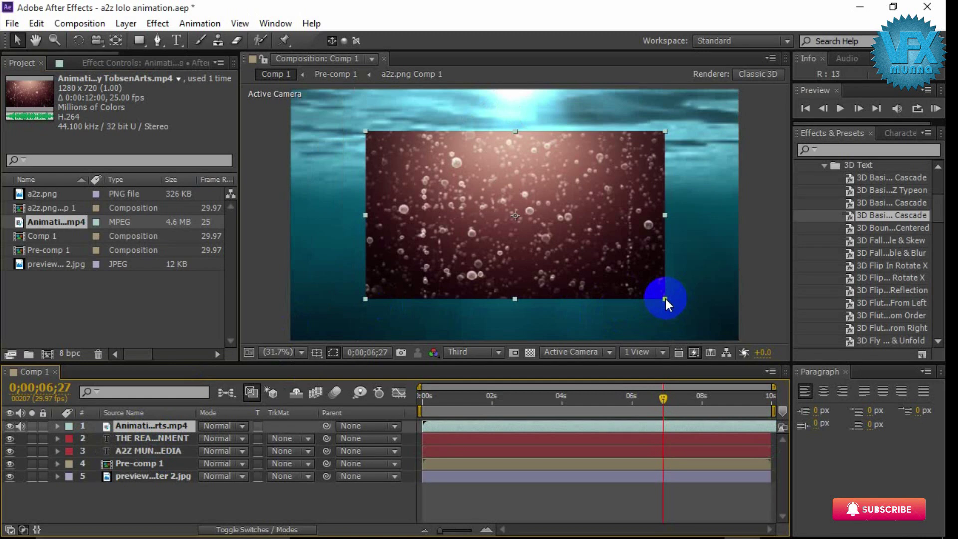
pyautogui.moveTo(666, 300); pyautogui.dragTo(758, 345)
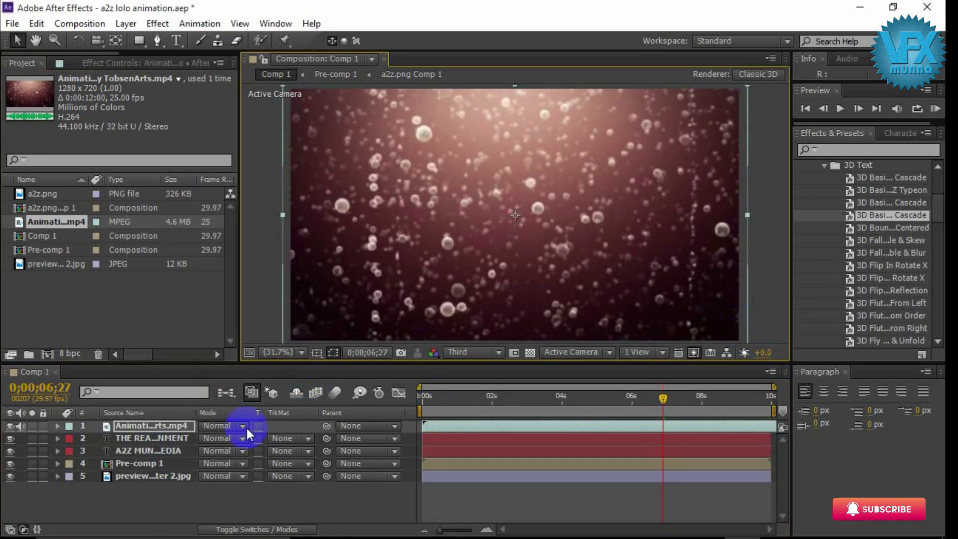
pyautogui.click(220, 426)
pyautogui.click(288, 240)
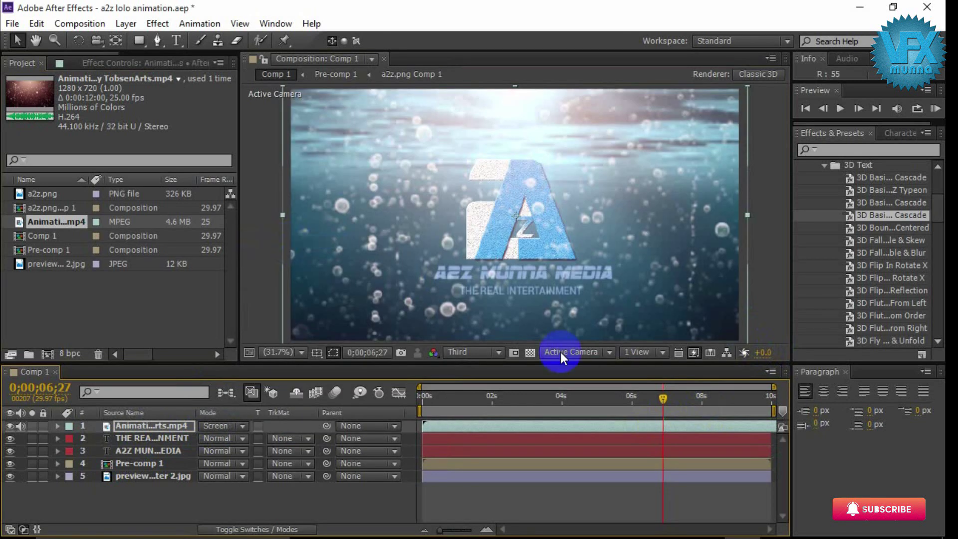
pyautogui.moveTo(662, 399); pyautogui.dragTo(459, 412)
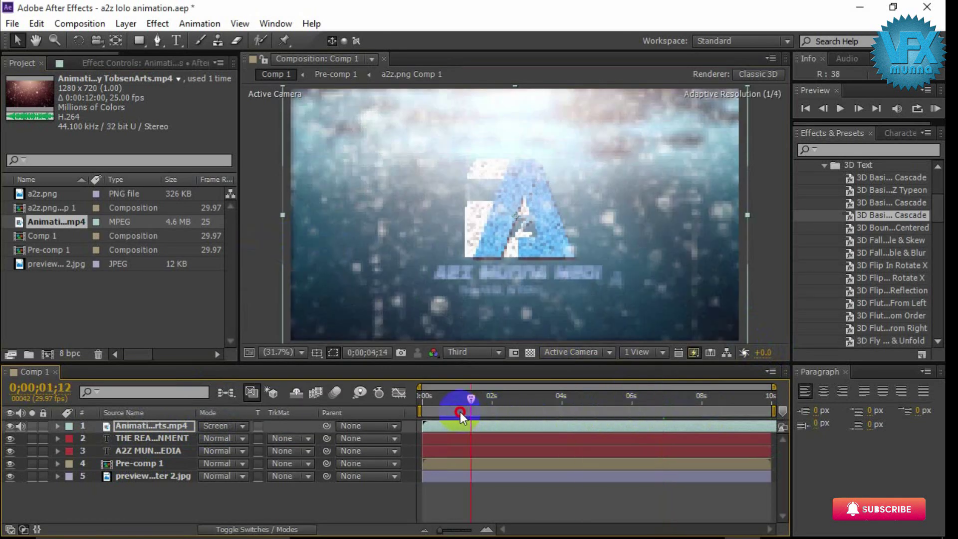
pyautogui.press('space')
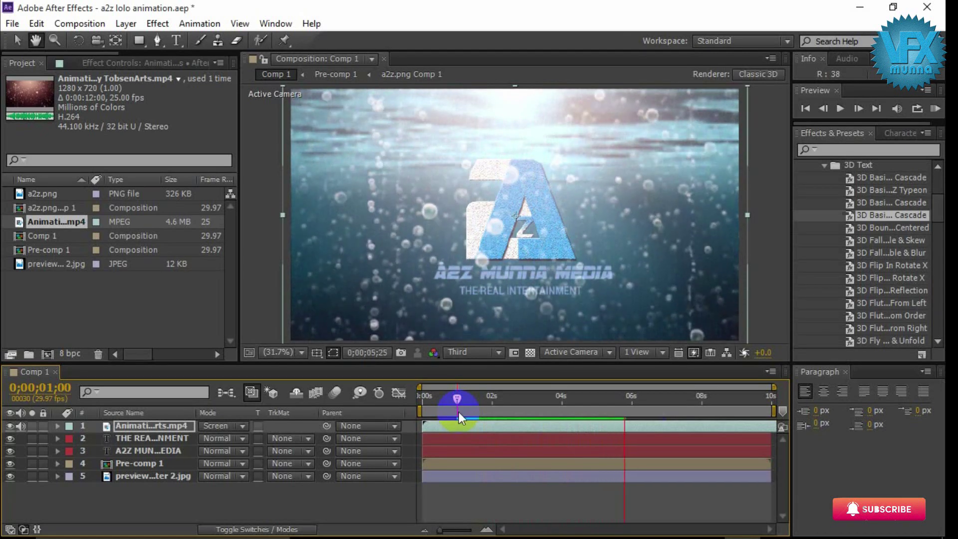
pyautogui.press('space')
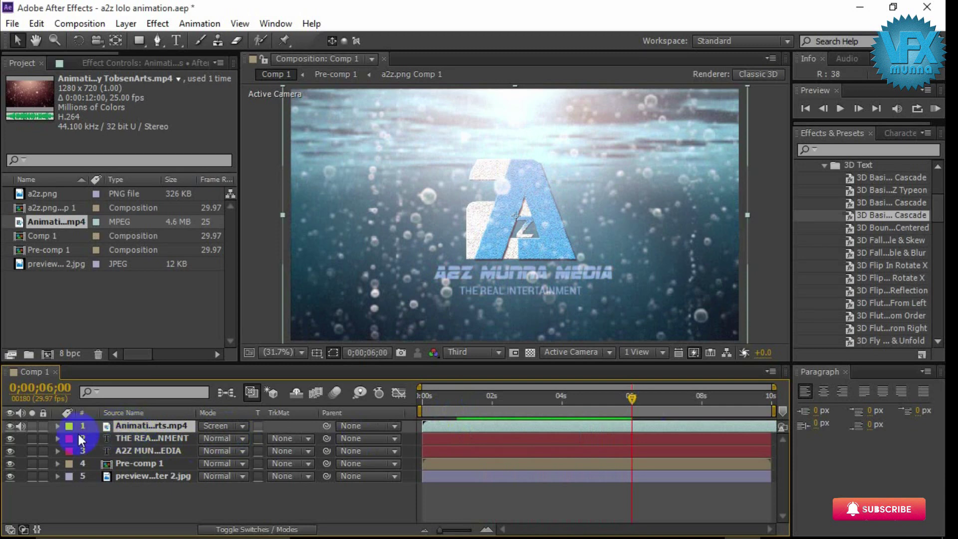
# - Lower the bubbles layer's Transform opacity to 69% and collapse the layer
pyautogui.click(56, 426)
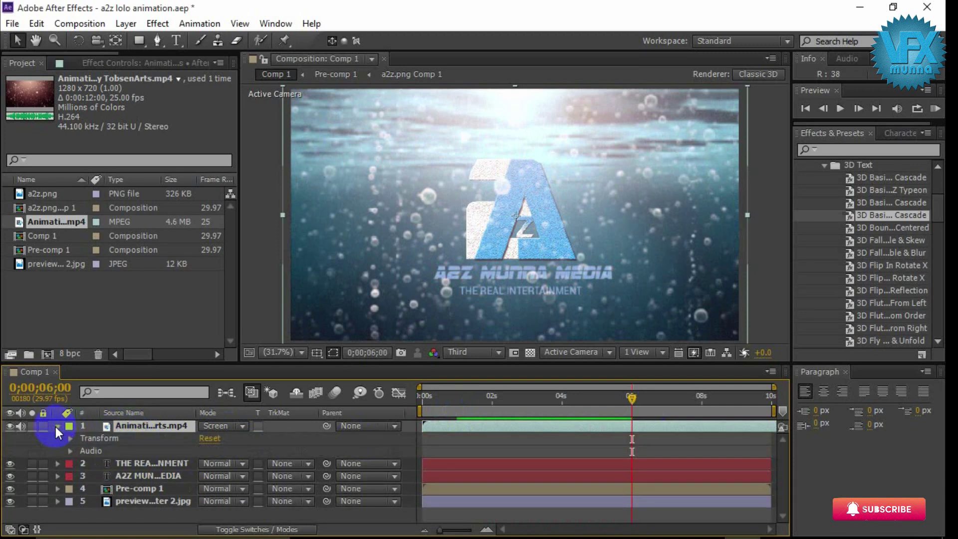
pyautogui.click(70, 438)
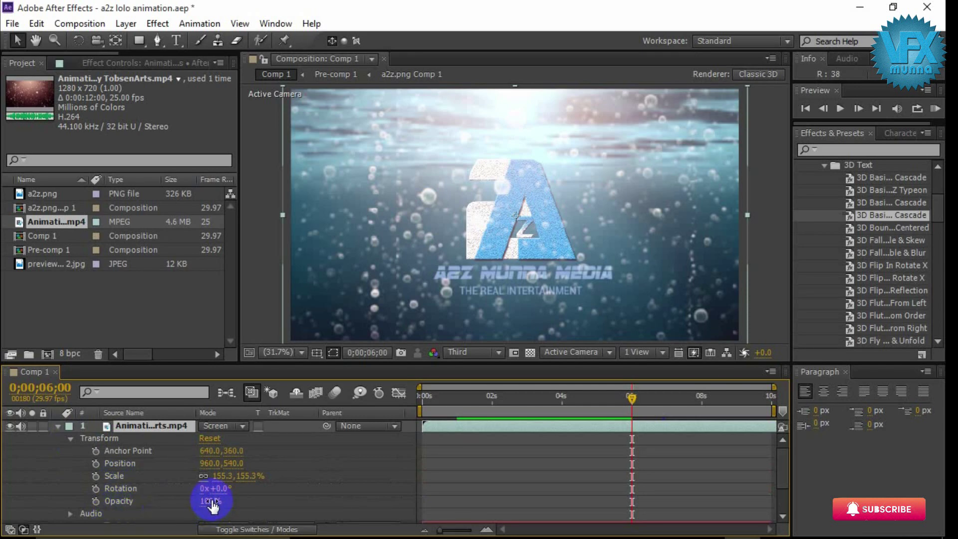
pyautogui.moveTo(207, 501); pyautogui.dragTo(194, 500)
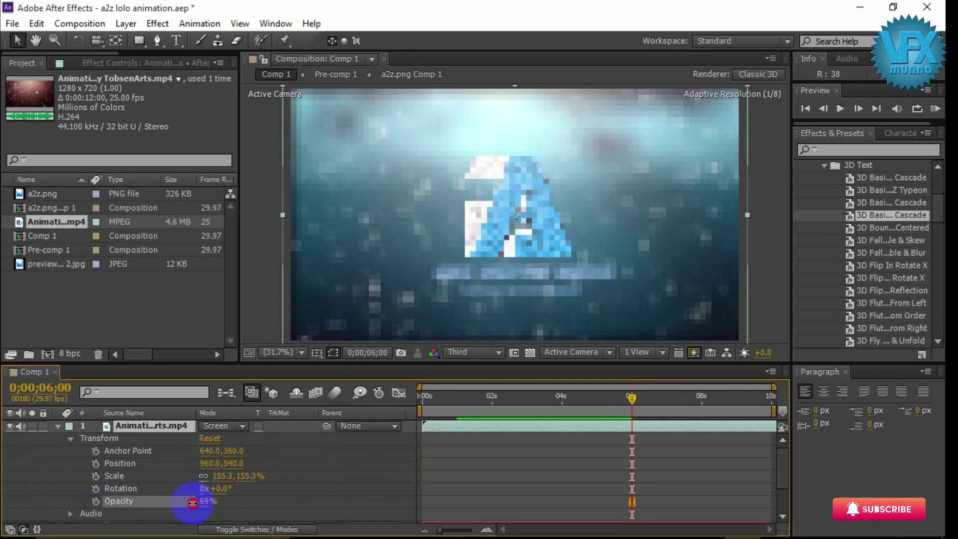
pyautogui.click(207, 500)
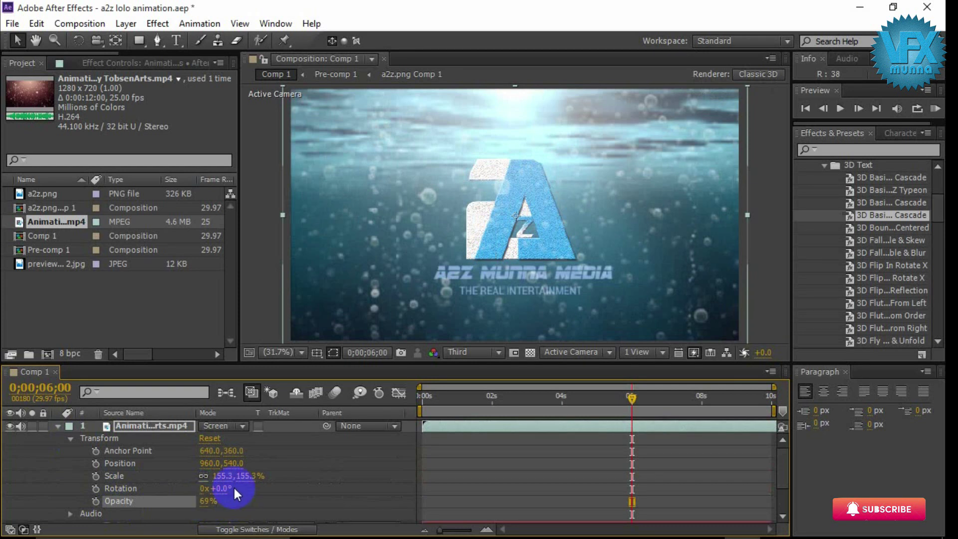
pyautogui.click(58, 427)
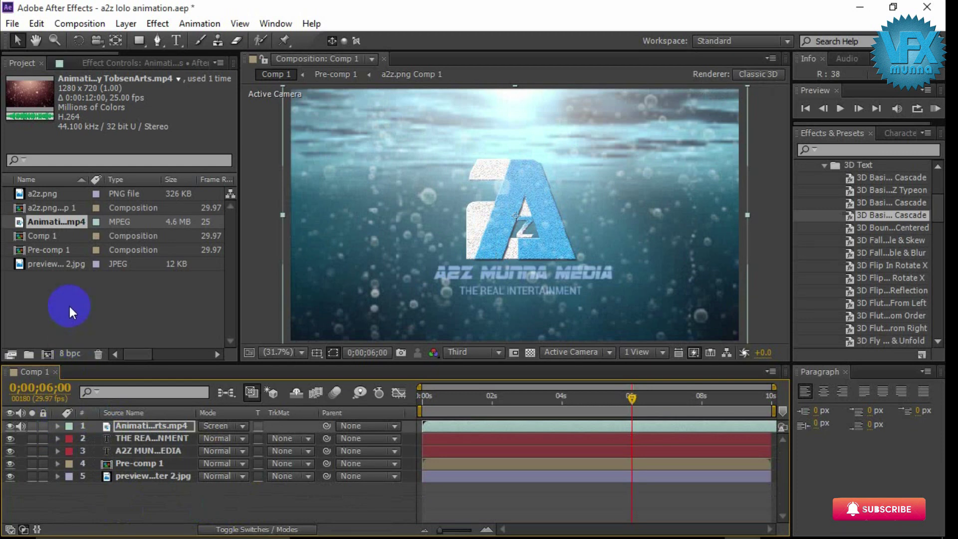
pyautogui.click(859, 9)
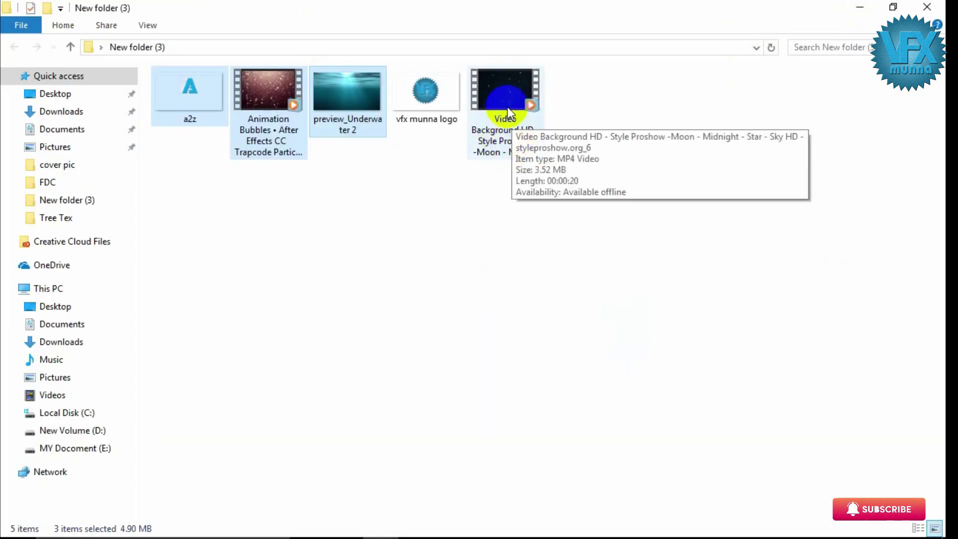
# - Drag the starry Video Background MP4 from File Explorer into the Project panel and Comp 1
pyautogui.click(519, 159)
pyautogui.moveTo(520, 159); pyautogui.dragTo(111, 282)
pyautogui.moveTo(46, 277); pyautogui.dragTo(115, 425)
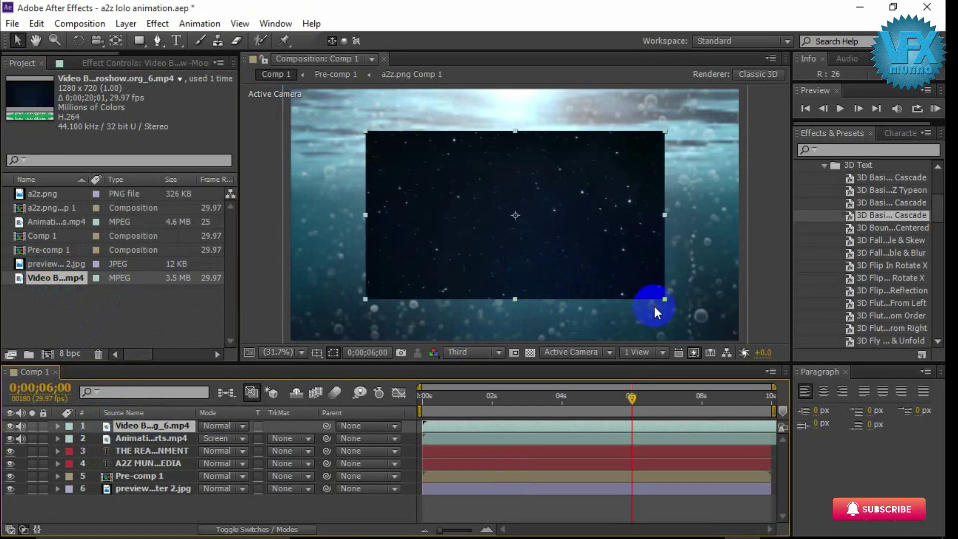
# - Scale the starry video to fill the frame, move its start earlier, and preview from the start
pyautogui.moveTo(665, 299); pyautogui.dragTo(756, 352)
pyautogui.click(687, 428)
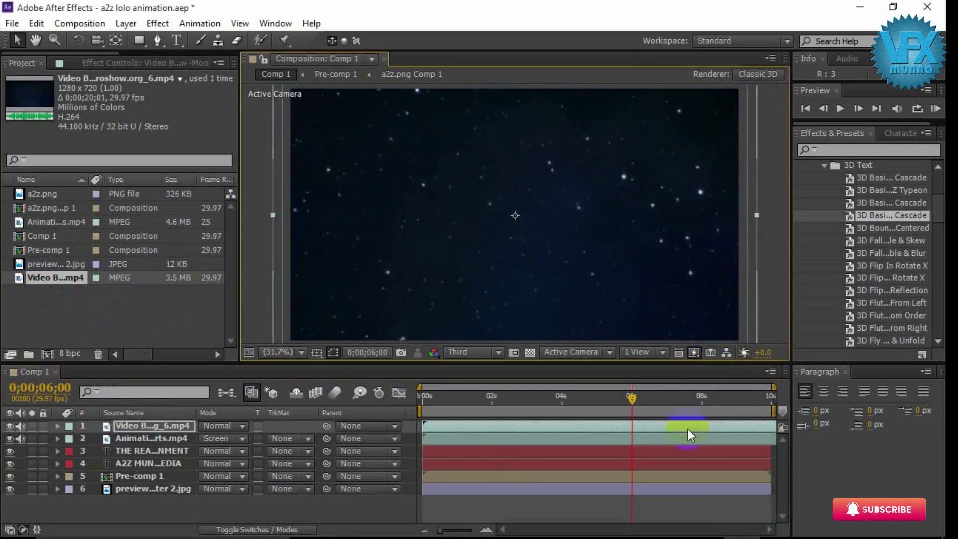
pyautogui.moveTo(681, 426); pyautogui.dragTo(552, 426)
pyautogui.moveTo(609, 403); pyautogui.dragTo(422, 412)
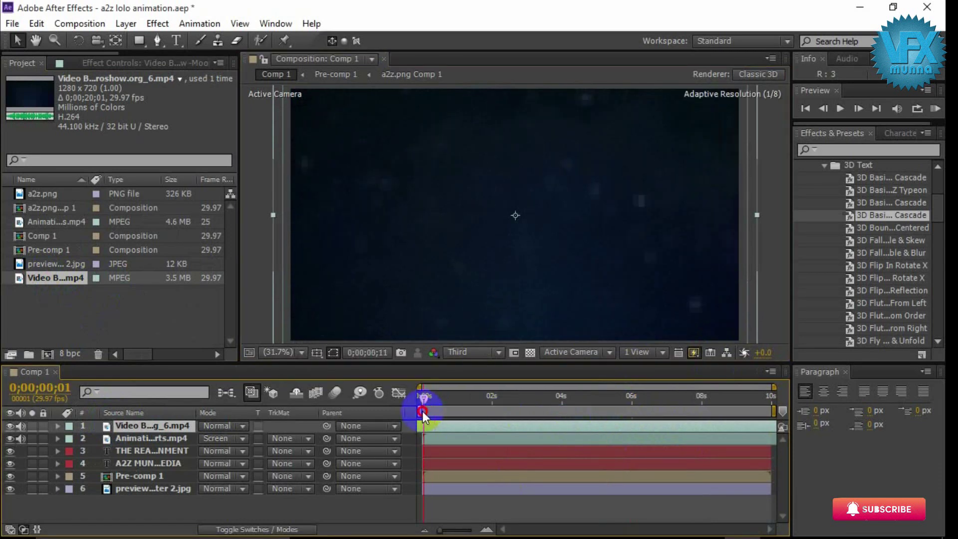
pyautogui.press('space')
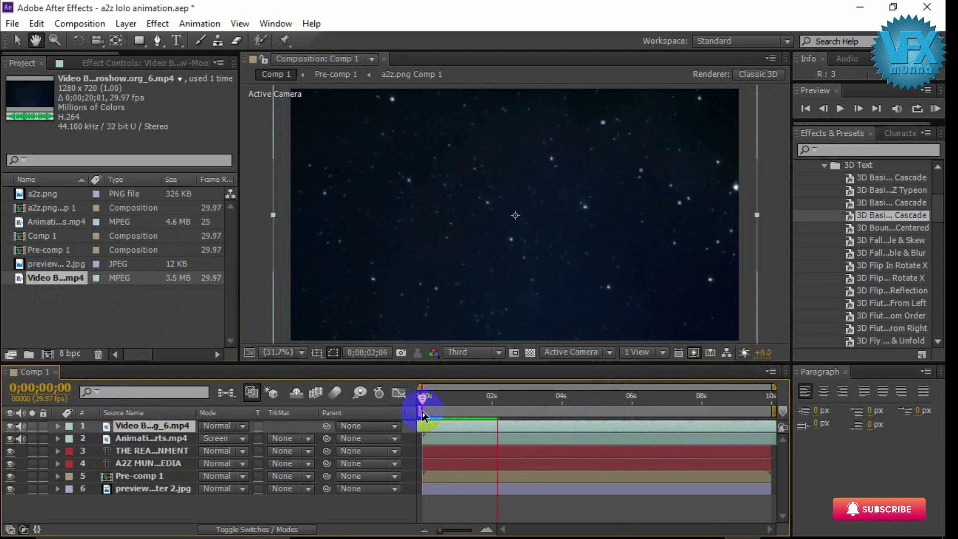
pyautogui.press('space')
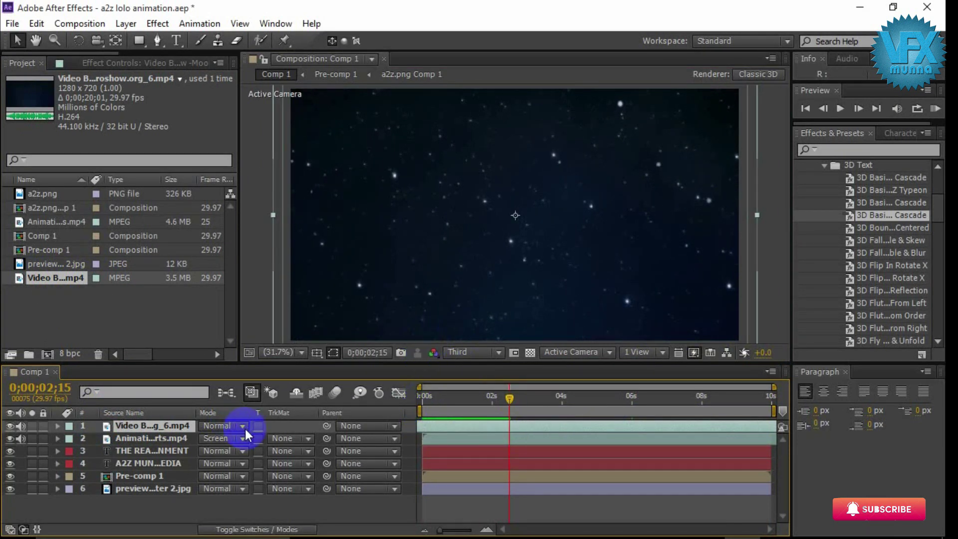
# - Blend the starry video in Screen mode and preview the stars over the logo
pyautogui.click(224, 426)
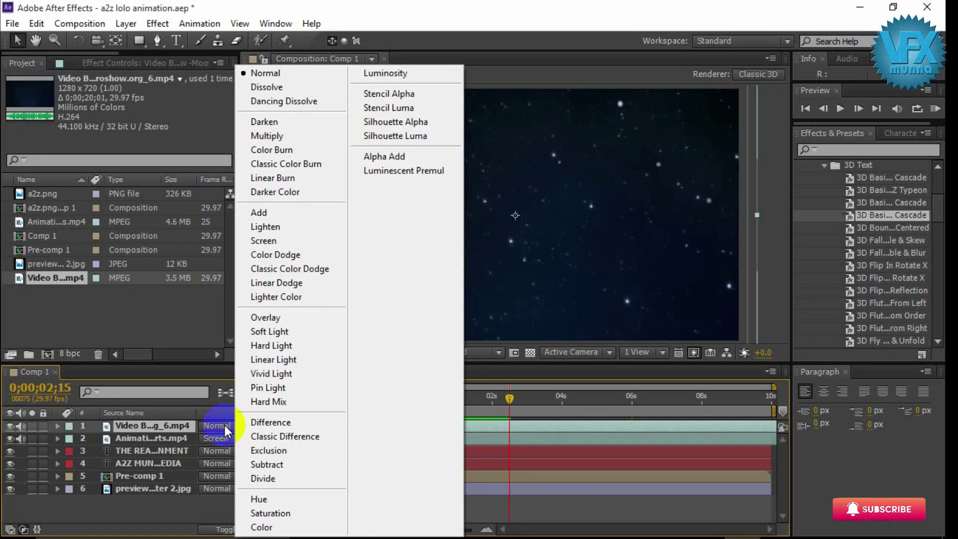
pyautogui.click(267, 240)
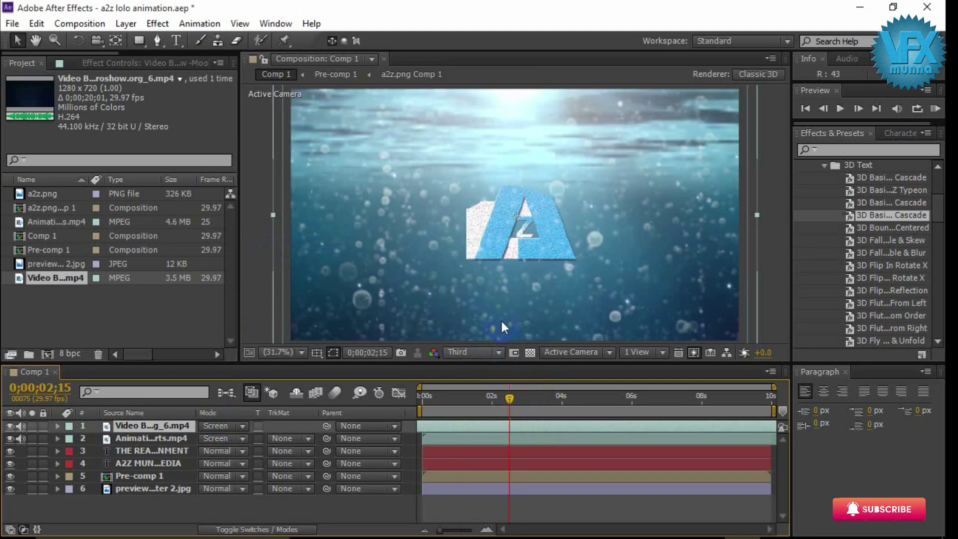
pyautogui.press('space')
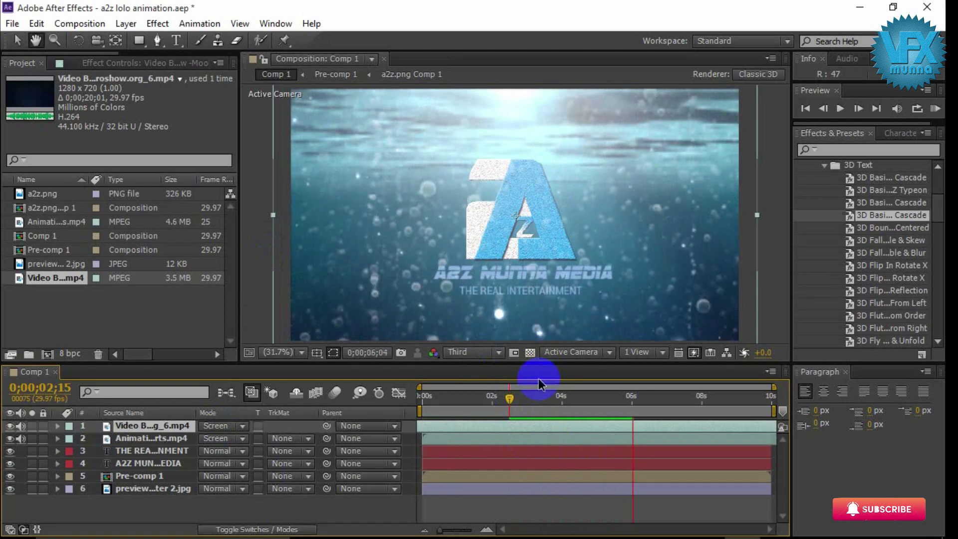
pyautogui.press('space')
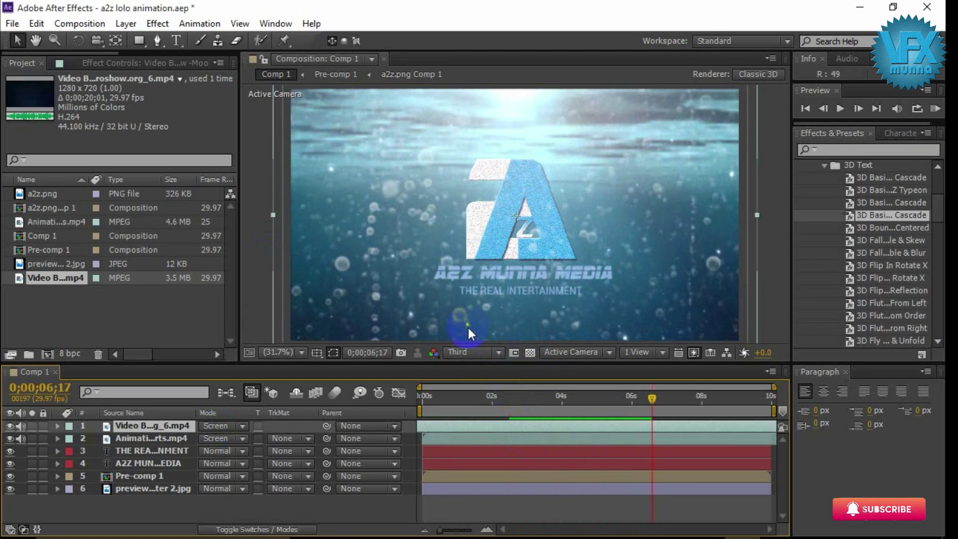
# - Nest the tagline, title and Pre-comp 1 layers into a new Pre-comp 2, moving all attributes
pyautogui.click(134, 450)
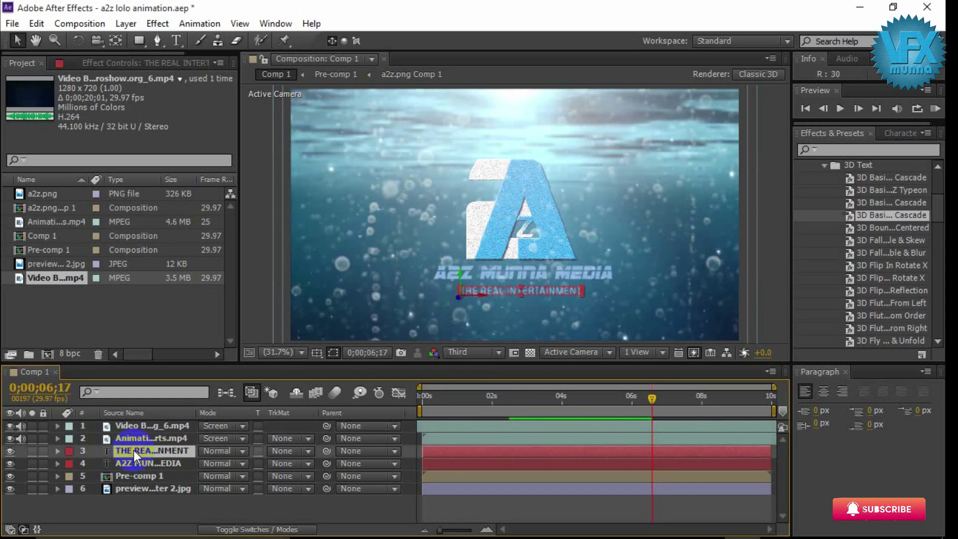
pyautogui.keyDown('shift'); pyautogui.click(135, 478); pyautogui.keyUp('shift')
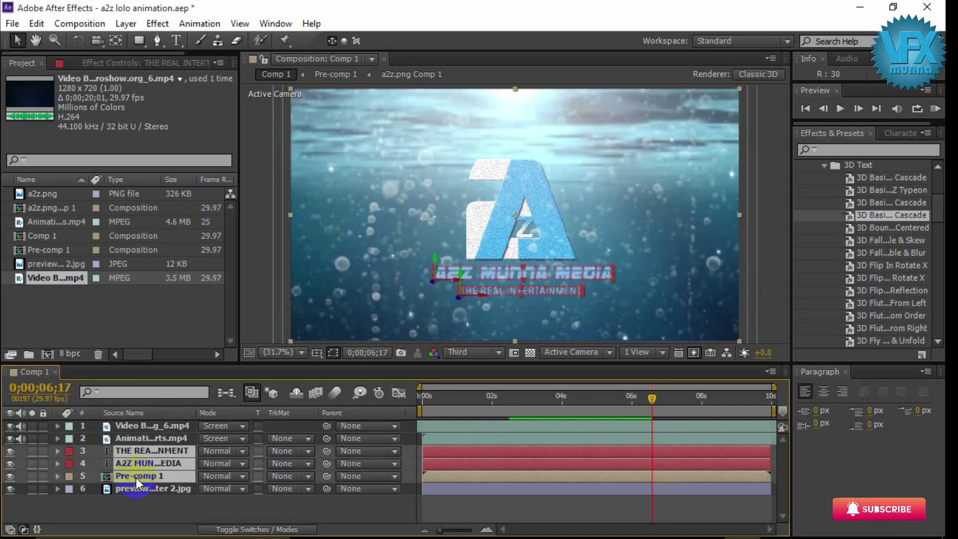
pyautogui.rightClick(162, 450)
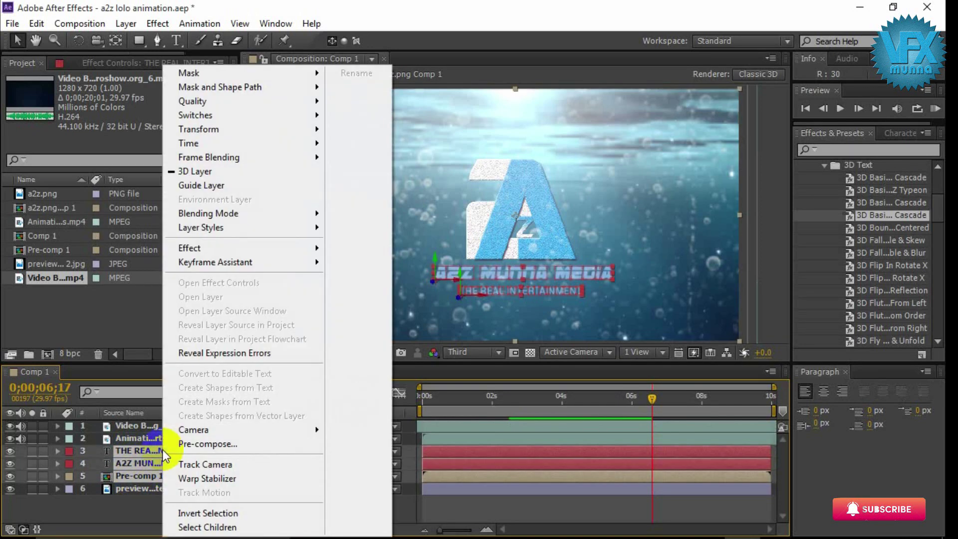
pyautogui.click(221, 446)
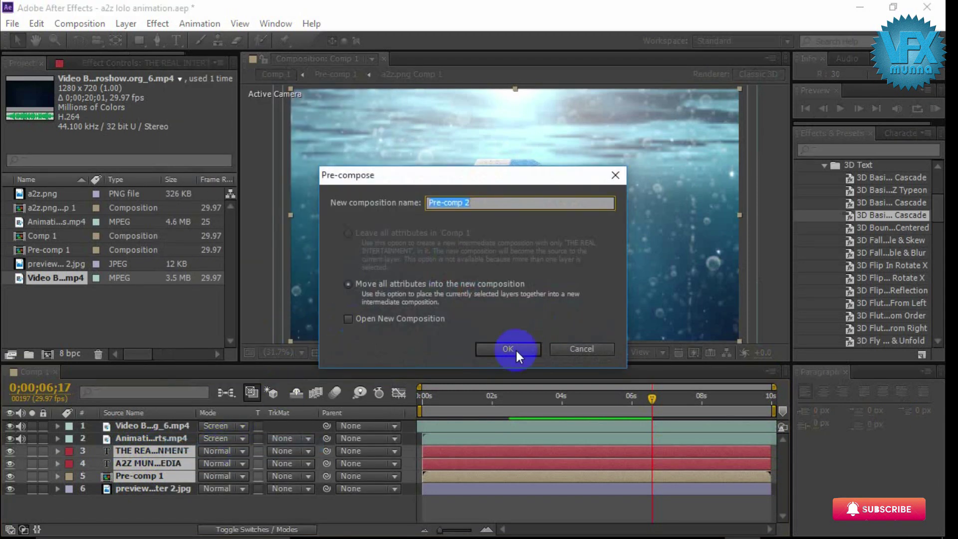
pyautogui.click(498, 346)
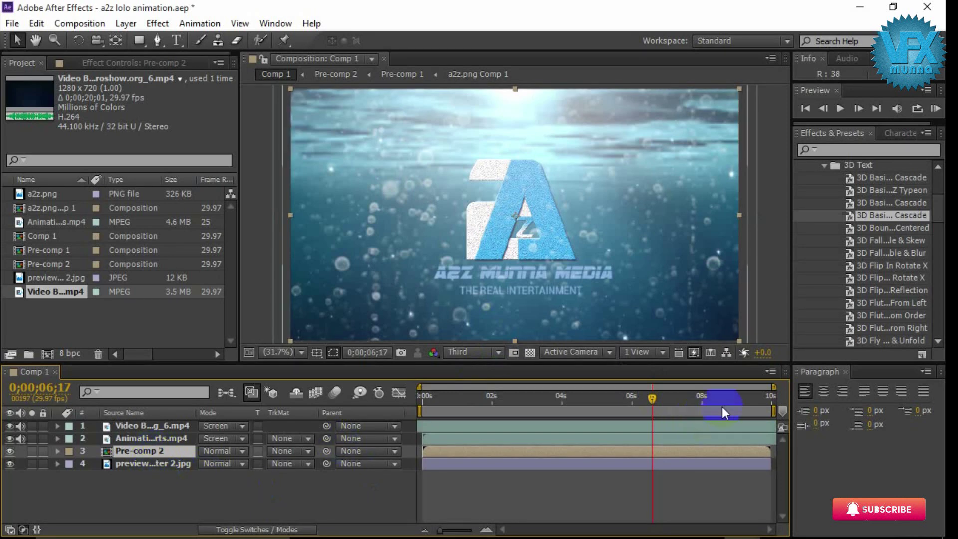
pyautogui.moveTo(653, 401); pyautogui.dragTo(428, 426)
pyautogui.press('space')
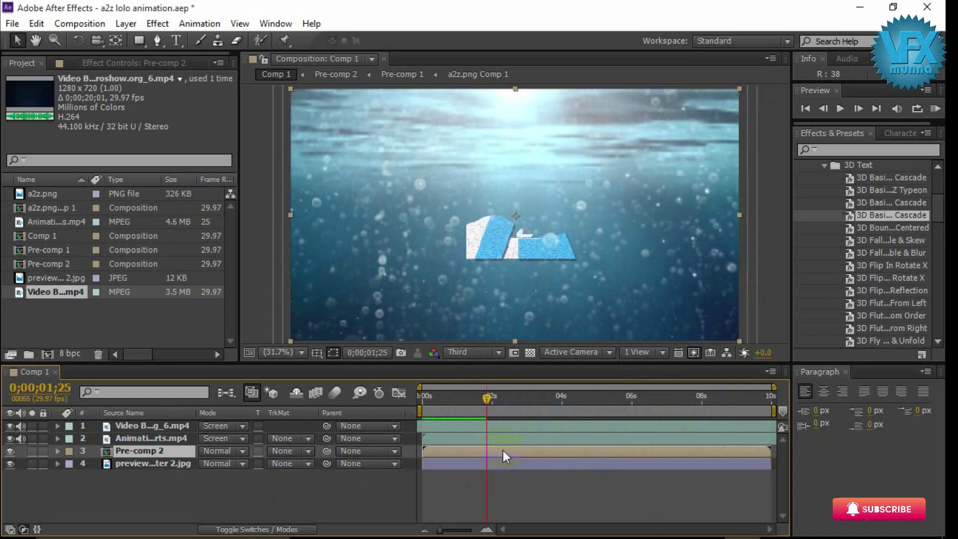
pyautogui.click(280, 375)
pyautogui.moveTo(739, 341); pyautogui.dragTo(649, 294)
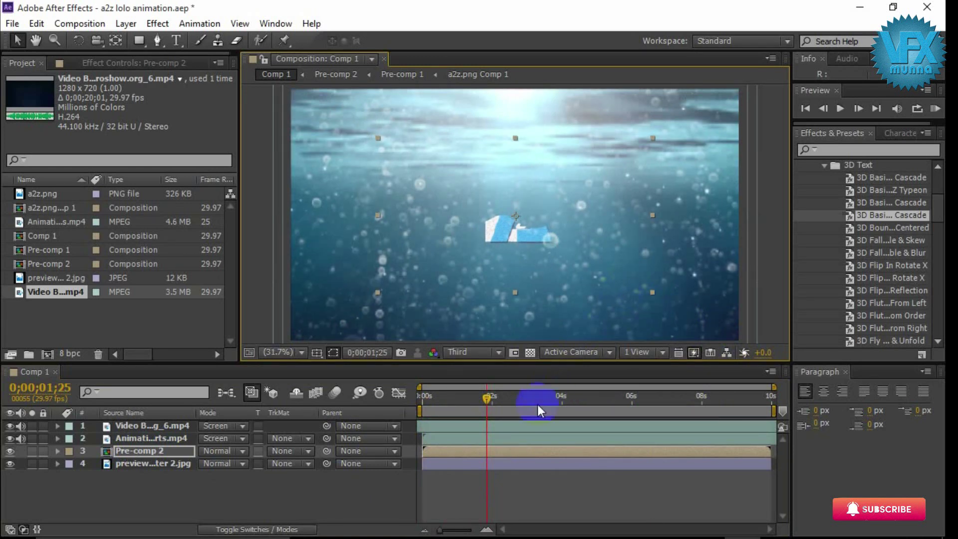
pyautogui.moveTo(483, 403); pyautogui.dragTo(418, 403)
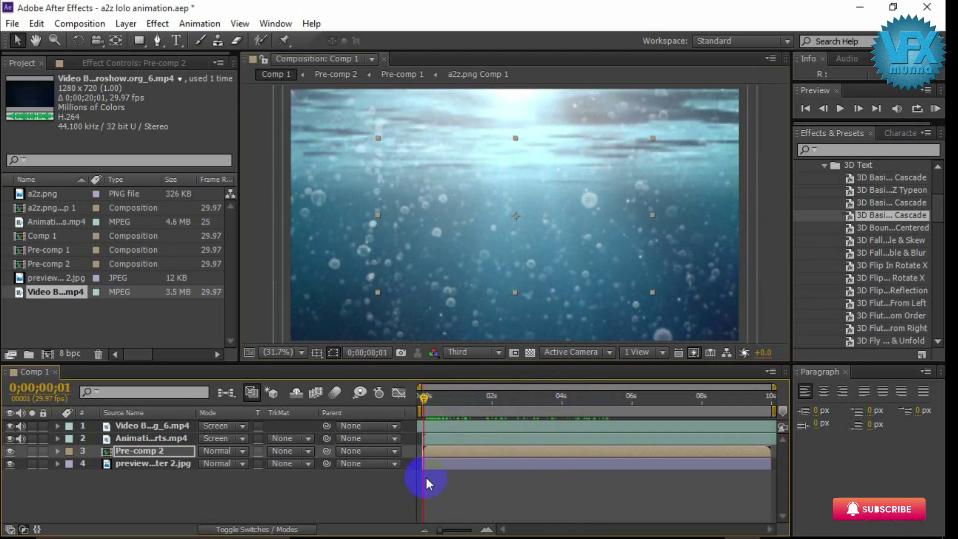
# - Keyframe Pre-comp 2's Scale at 61.2% at 0s and 89.2% around 6 seconds
pyautogui.click(57, 451)
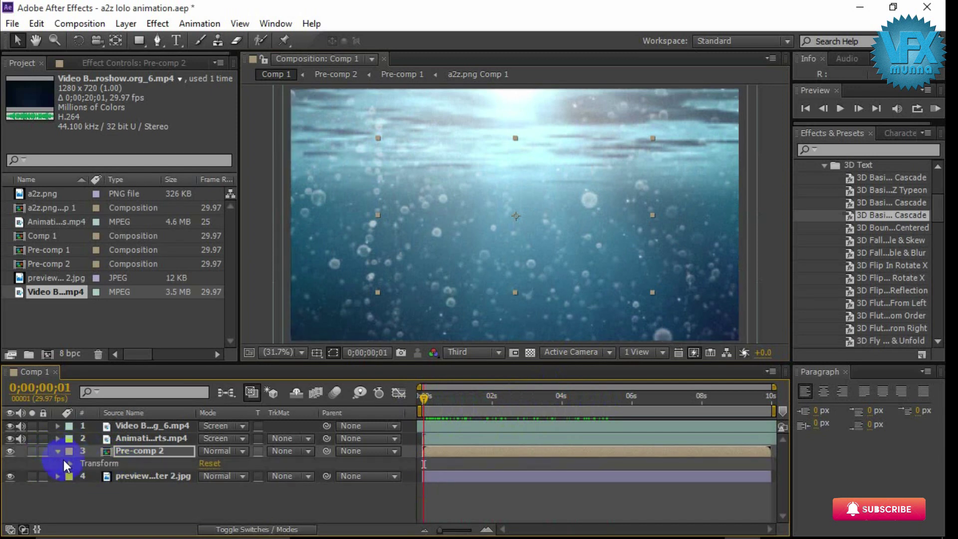
pyautogui.click(71, 464)
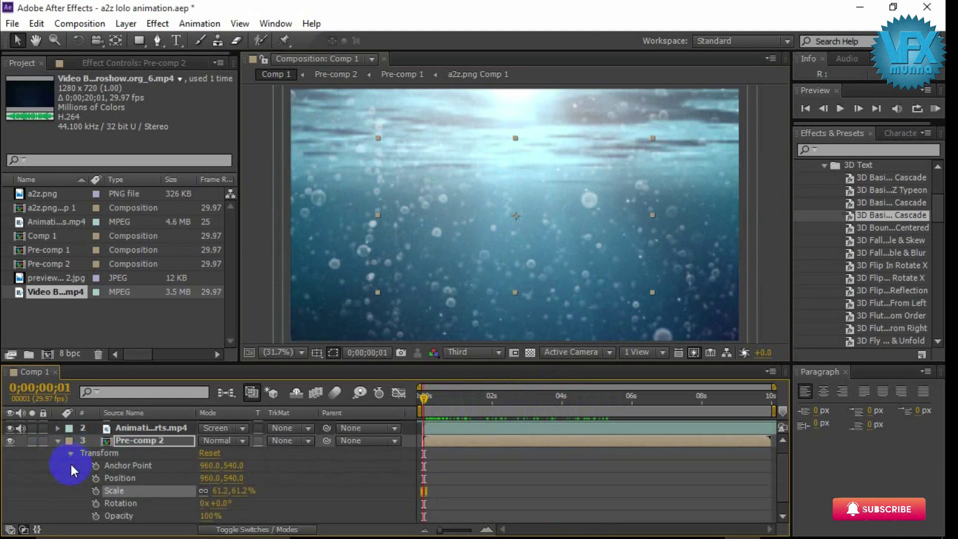
pyautogui.click(96, 490)
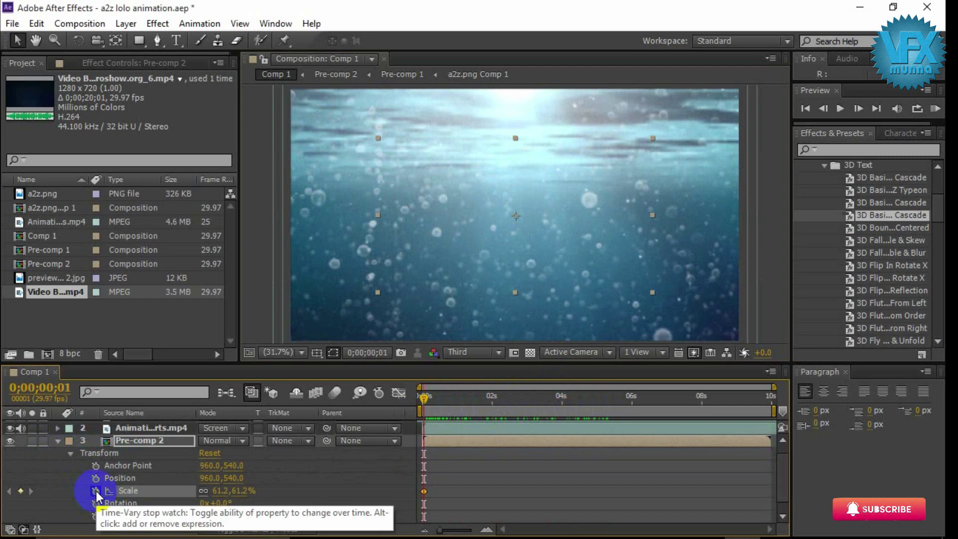
pyautogui.moveTo(424, 398); pyautogui.dragTo(640, 462)
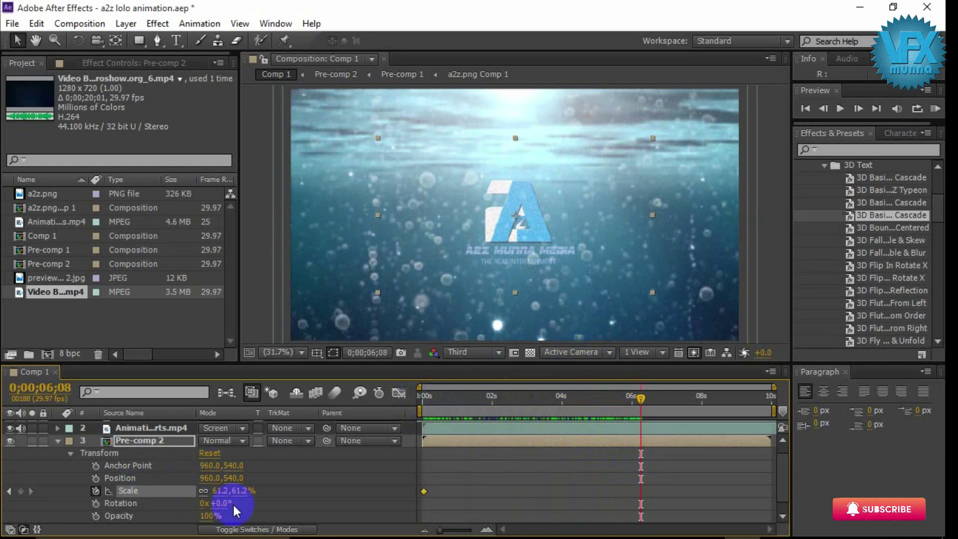
pyautogui.moveTo(238, 490); pyautogui.dragTo(252, 492)
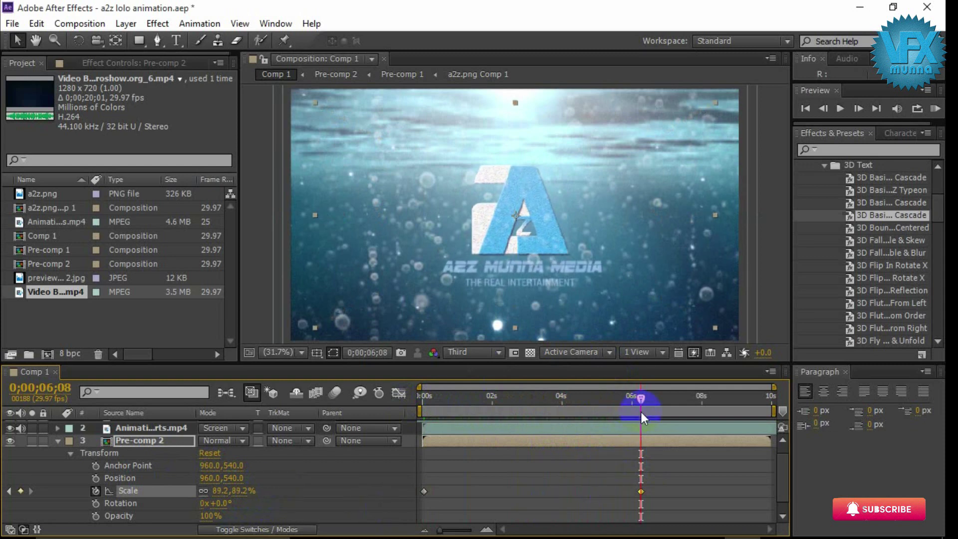
# - Preview the logo scaling animation from the start, then collapse Pre-comp 2's properties
pyautogui.moveTo(642, 399); pyautogui.dragTo(414, 445)
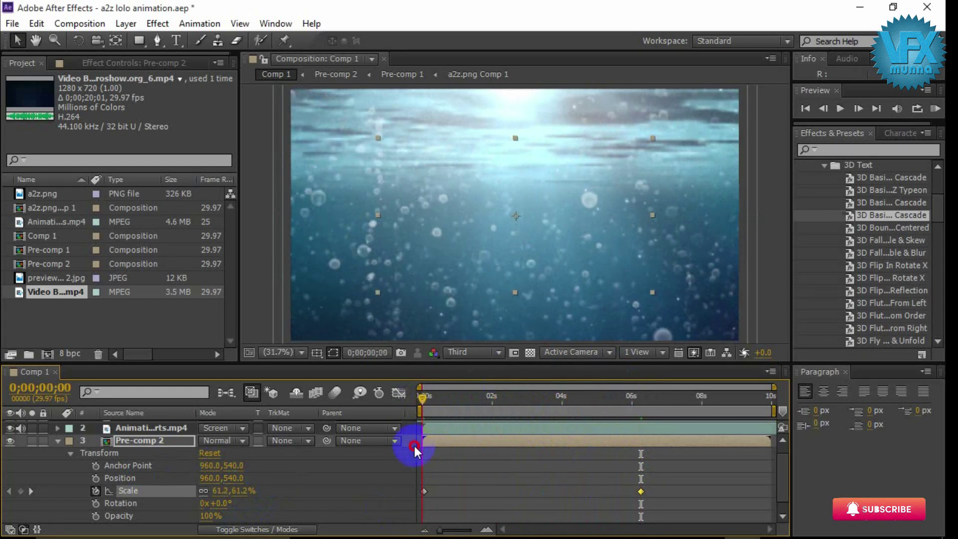
pyautogui.press('space')
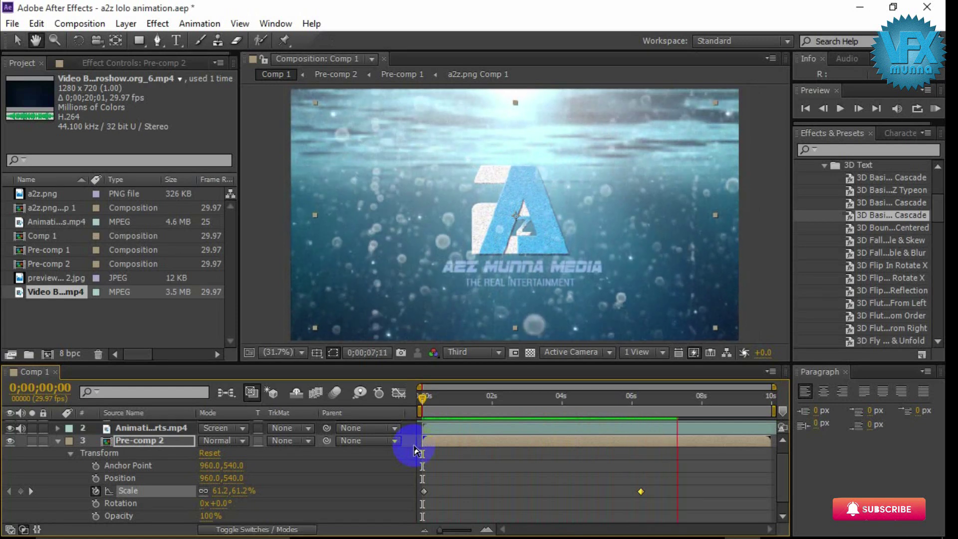
pyautogui.press('space')
pyautogui.click(57, 440)
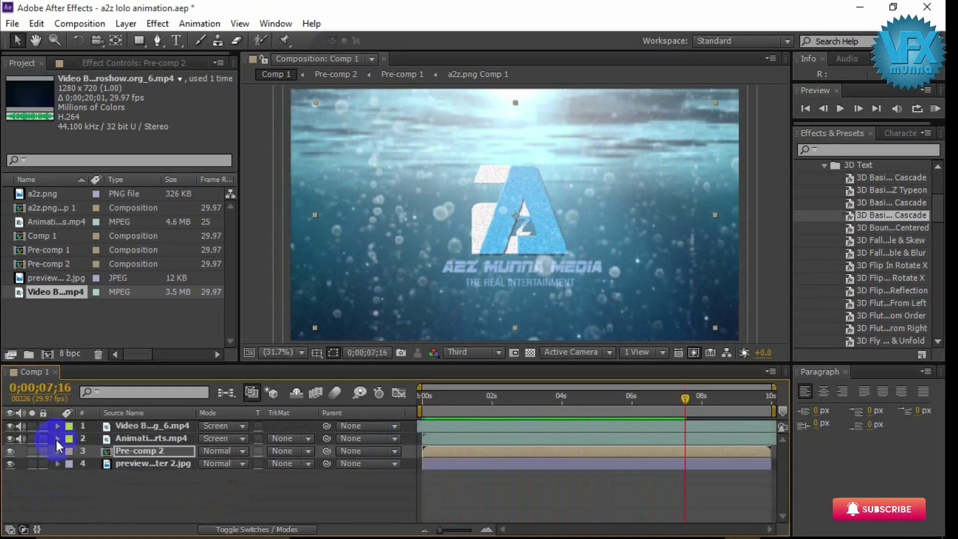
# - Nest all four Comp 1 layers into a new Pre-comp 3
pyautogui.moveTo(93, 469); pyautogui.dragTo(124, 427)
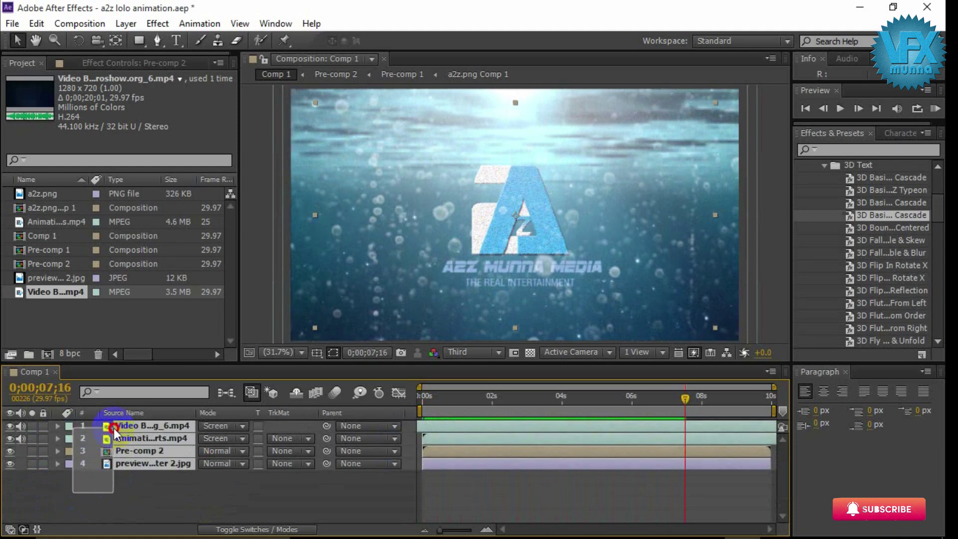
pyautogui.rightClick(124, 427)
pyautogui.click(155, 444)
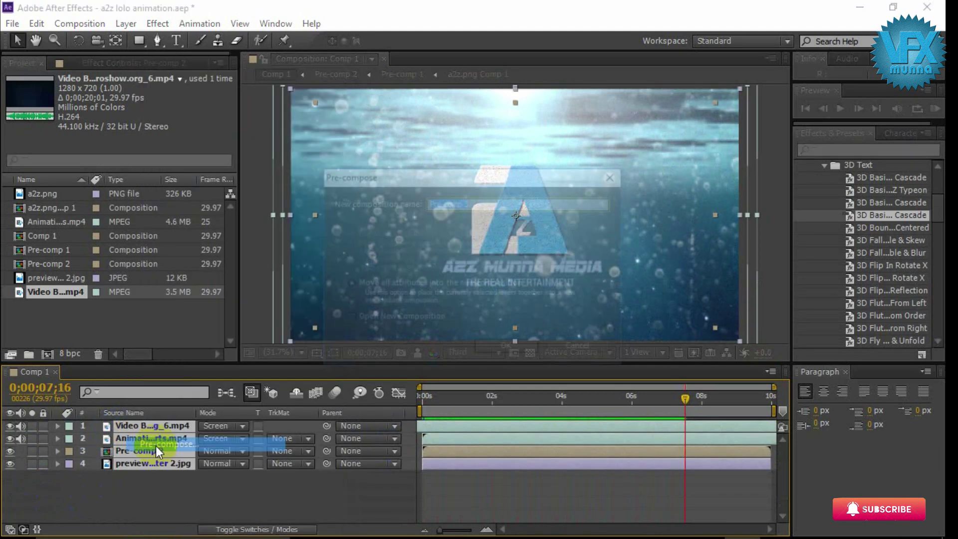
pyautogui.click(508, 349)
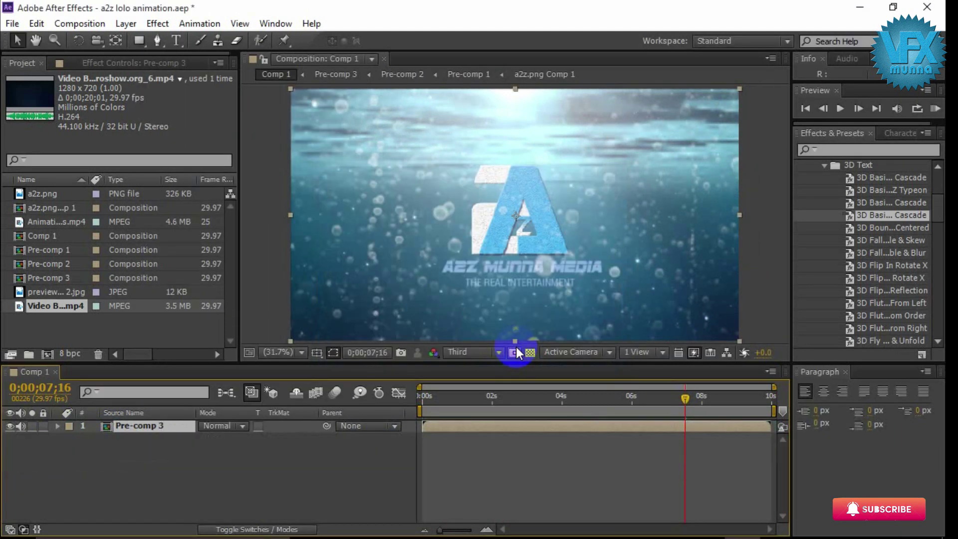
# - Apply Levels to Pre-comp 3 with Input Black 43.4 and Input White 249.9
pyautogui.click(161, 26)
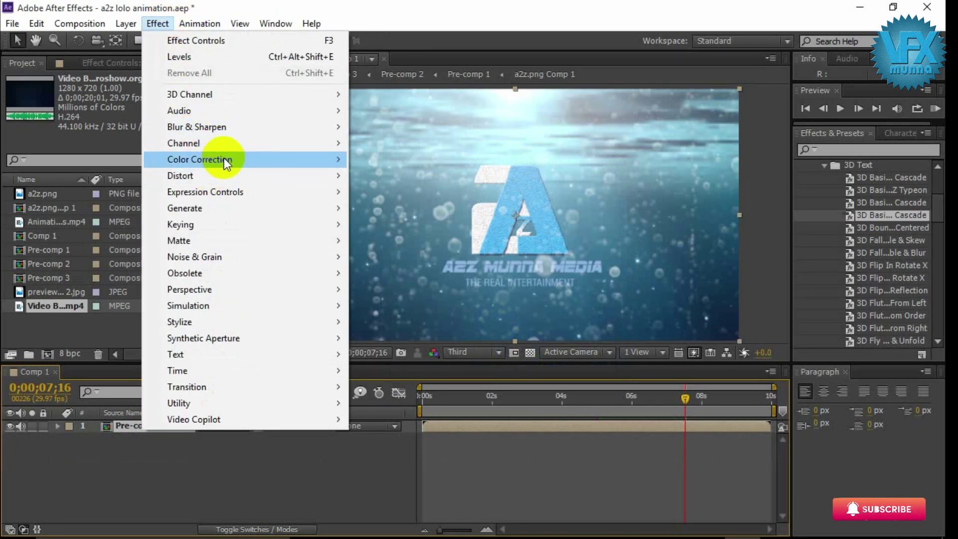
pyautogui.click(224, 159)
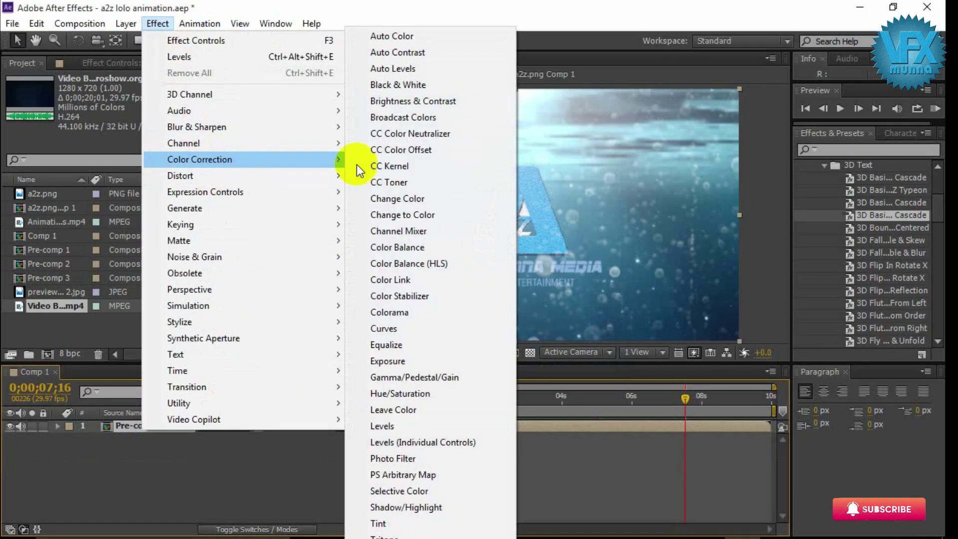
pyautogui.click(394, 426)
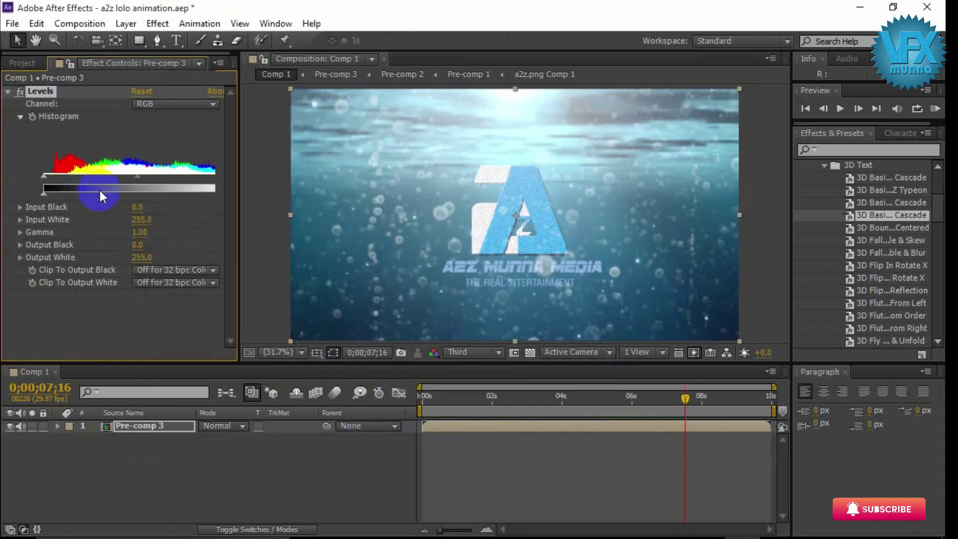
pyautogui.moveTo(133, 210); pyautogui.dragTo(150, 207)
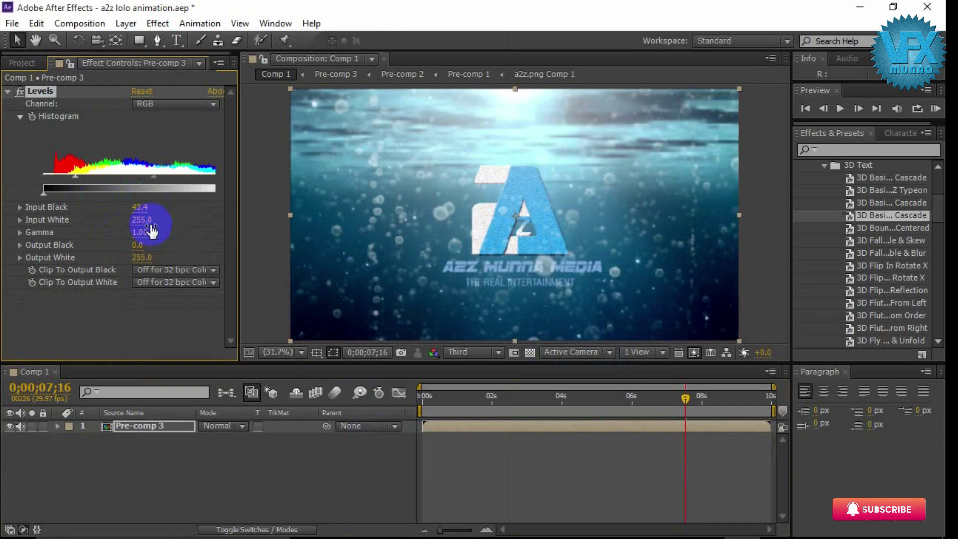
pyautogui.moveTo(143, 220); pyautogui.dragTo(144, 220)
# - Preview the levels-graded animation from the start of the composition
pyautogui.moveTo(685, 405); pyautogui.dragTo(421, 448)
pyautogui.press('space')
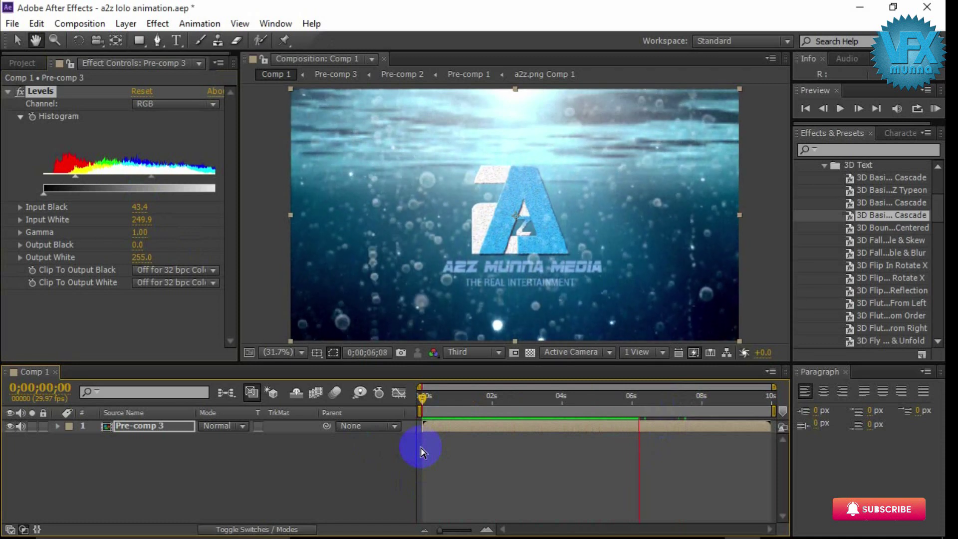
pyautogui.press('space')
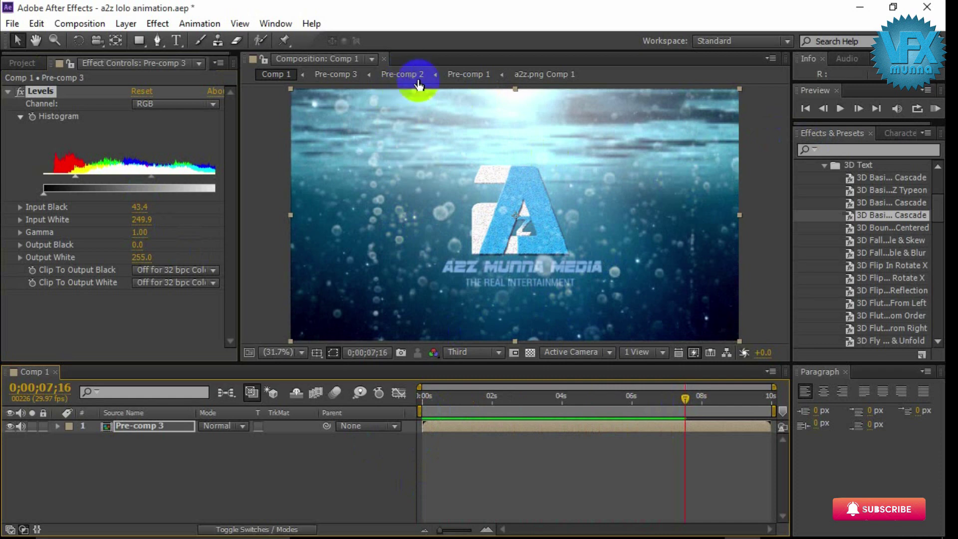
pyautogui.click(867, 14)
pyautogui.click(859, 8)
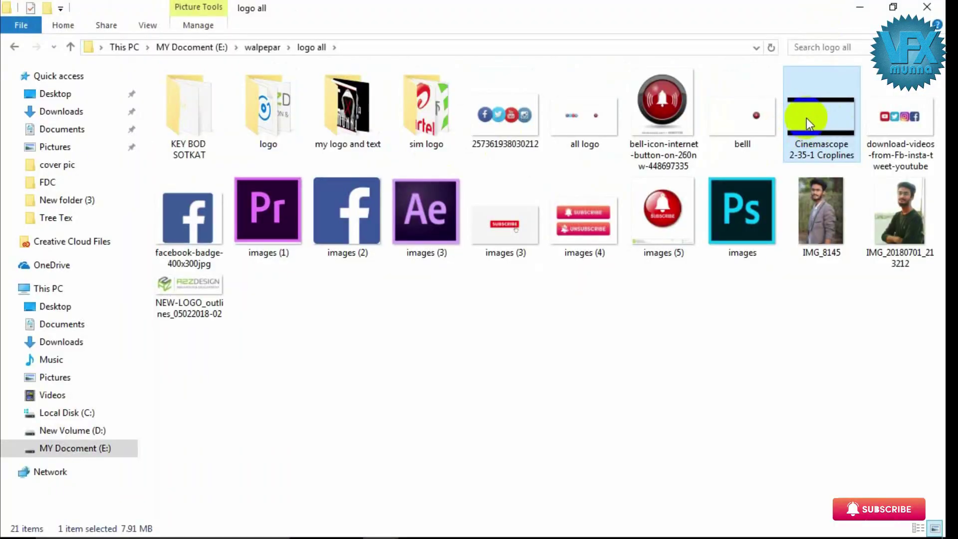
pyautogui.moveTo(806, 117); pyautogui.dragTo(16, 62)
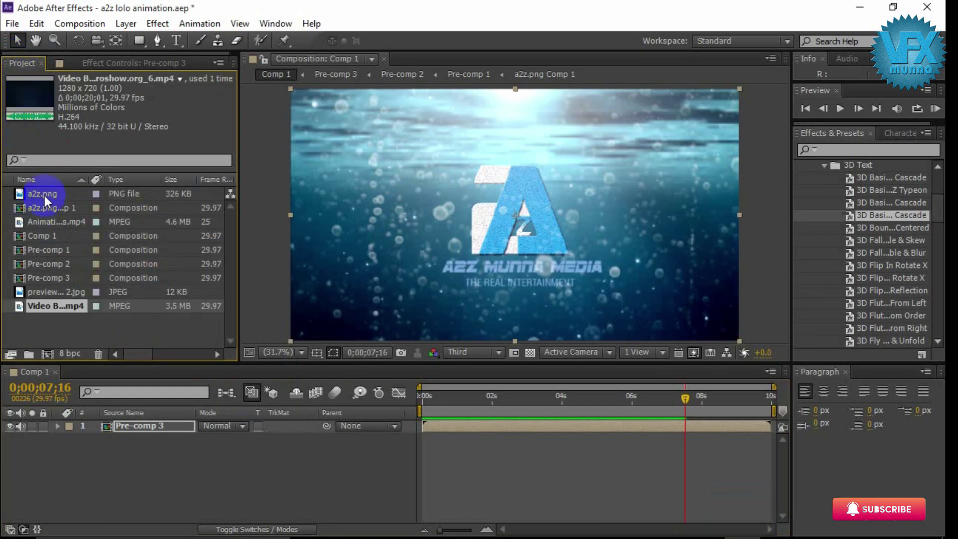
# - Import Cinemascope 2-35-1 Croplines.png, place it above Pre-comp 3, and preview from 0s
pyautogui.click(860, 7)
pyautogui.moveTo(819, 115); pyautogui.dragTo(130, 307)
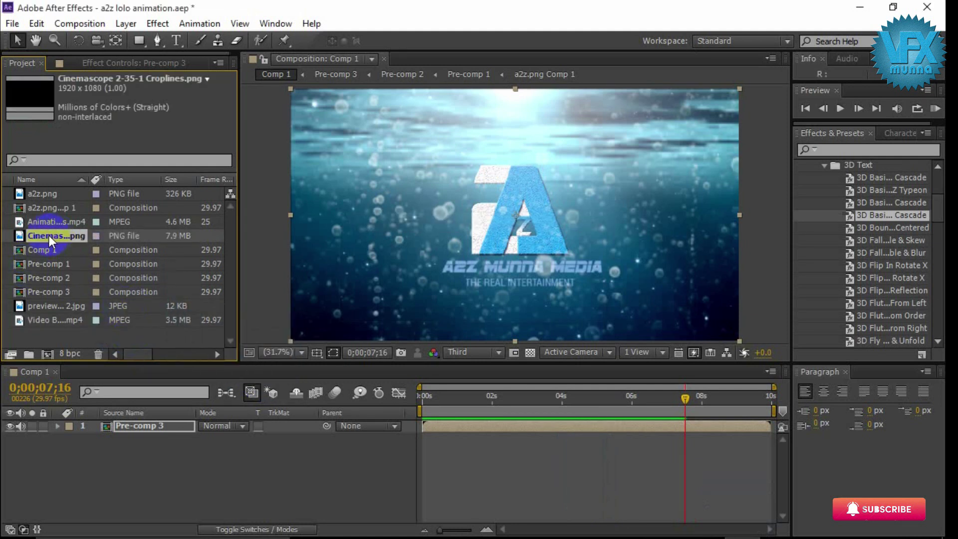
pyautogui.moveTo(49, 235); pyautogui.dragTo(190, 457)
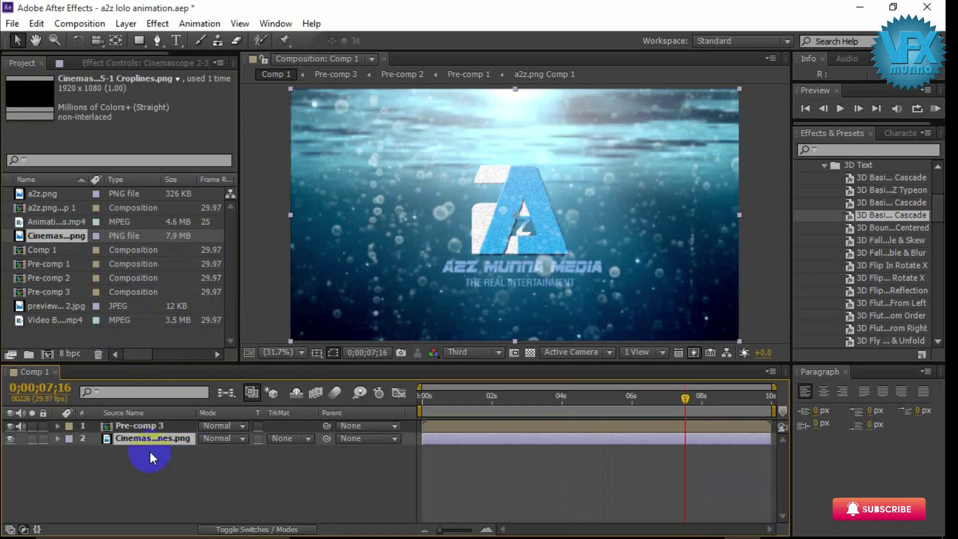
pyautogui.moveTo(146, 441); pyautogui.dragTo(147, 420)
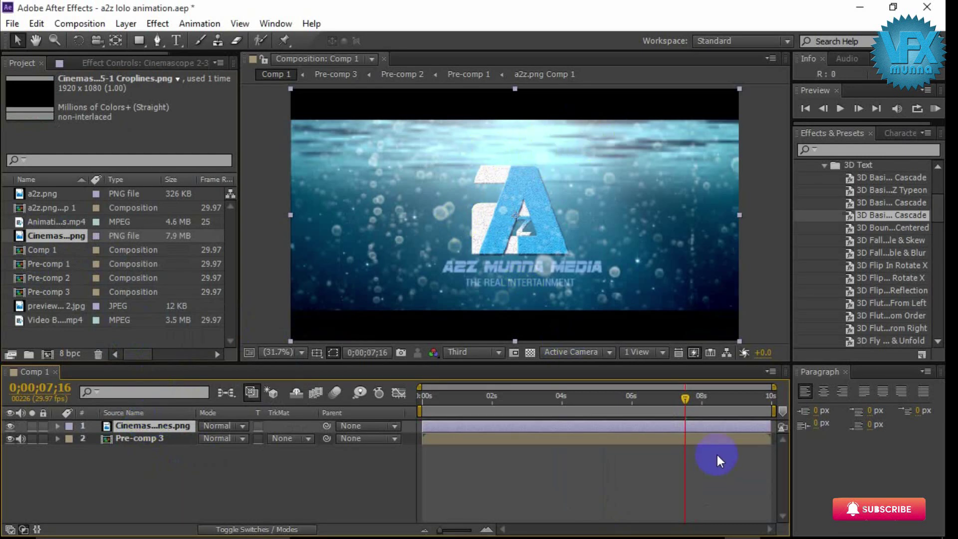
pyautogui.moveTo(685, 397); pyautogui.dragTo(415, 430)
pyautogui.press('KP_0')
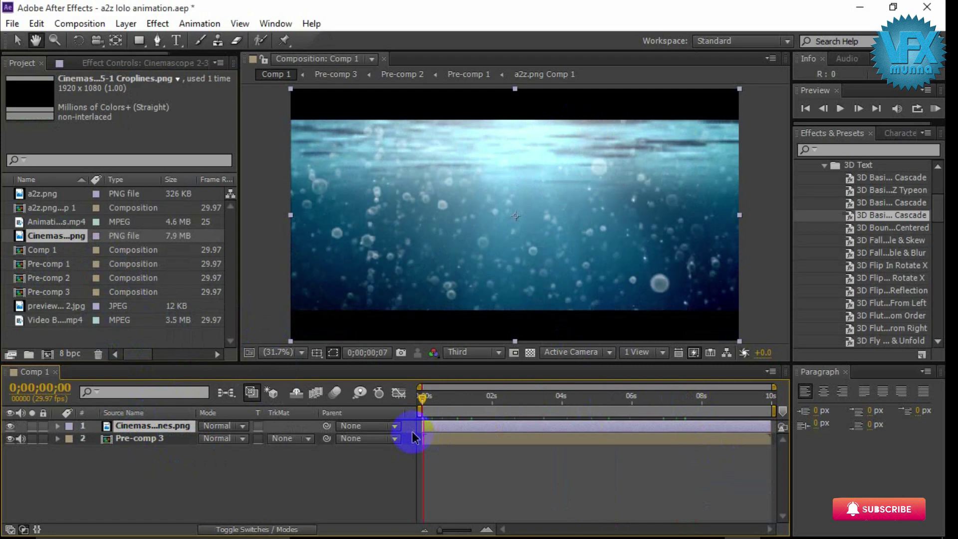